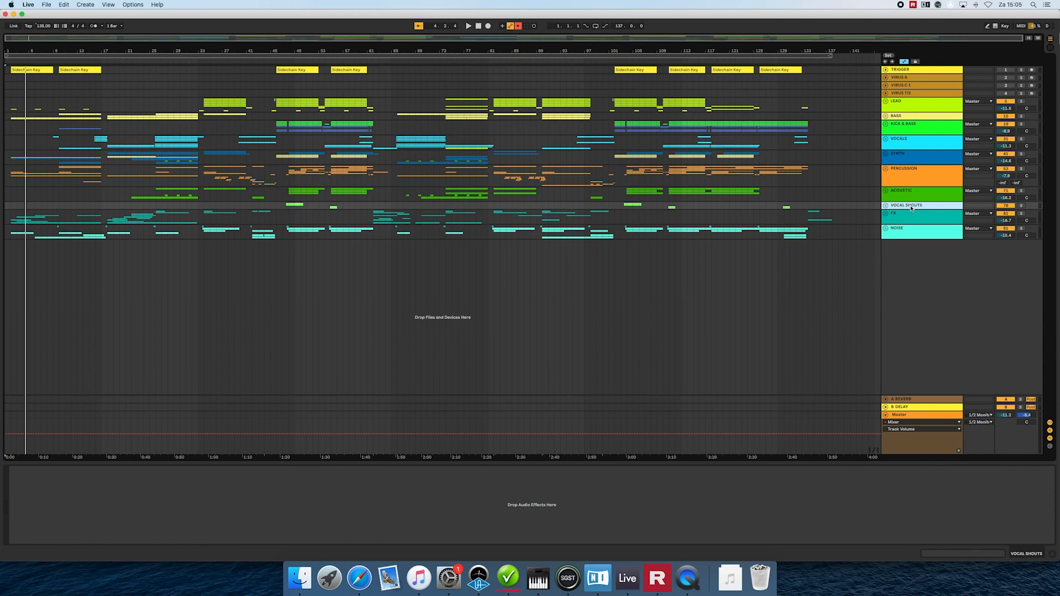
- Look over the FX and NOISE group tracks in the arrangement
{"action": "left_click", "coordinate": [908, 216]}
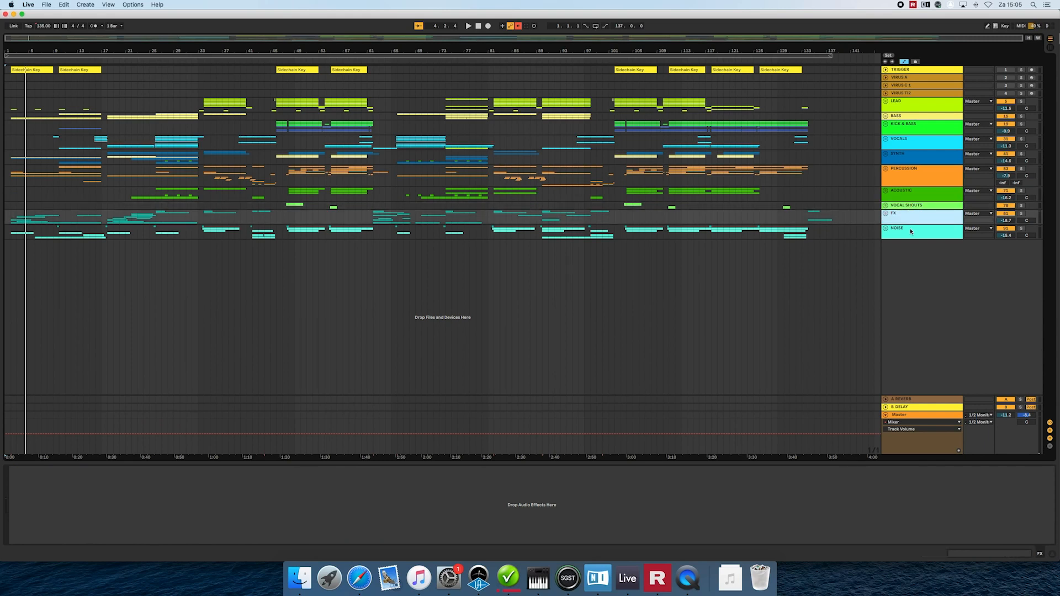
{"action": "left_click", "coordinate": [910, 231]}
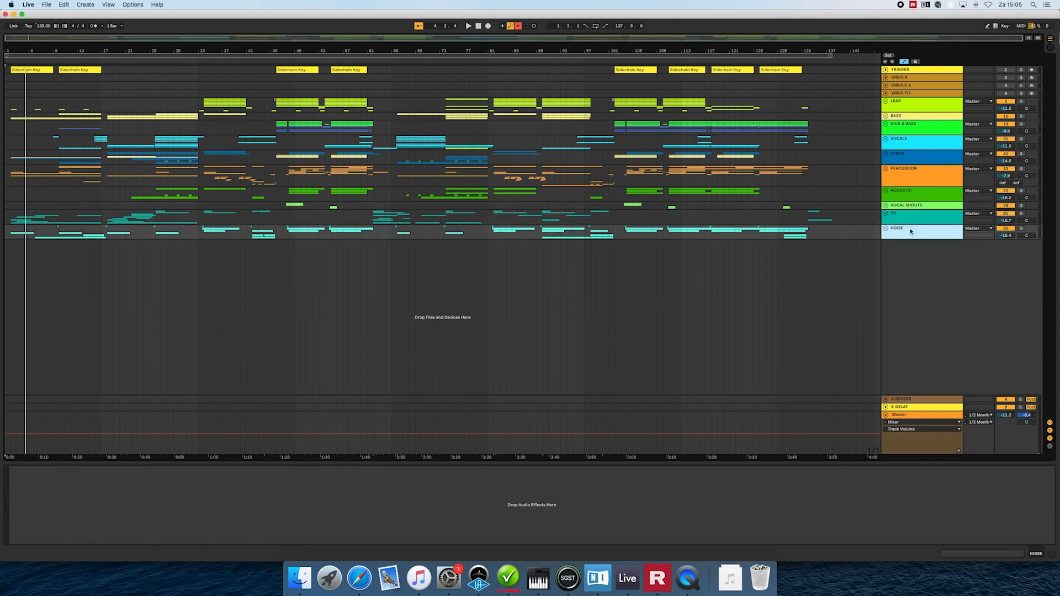
- Select the LEAD group's tracks from Lead 1 through Lead Reverse and unfold them together
{"action": "left_click", "coordinate": [908, 108]}
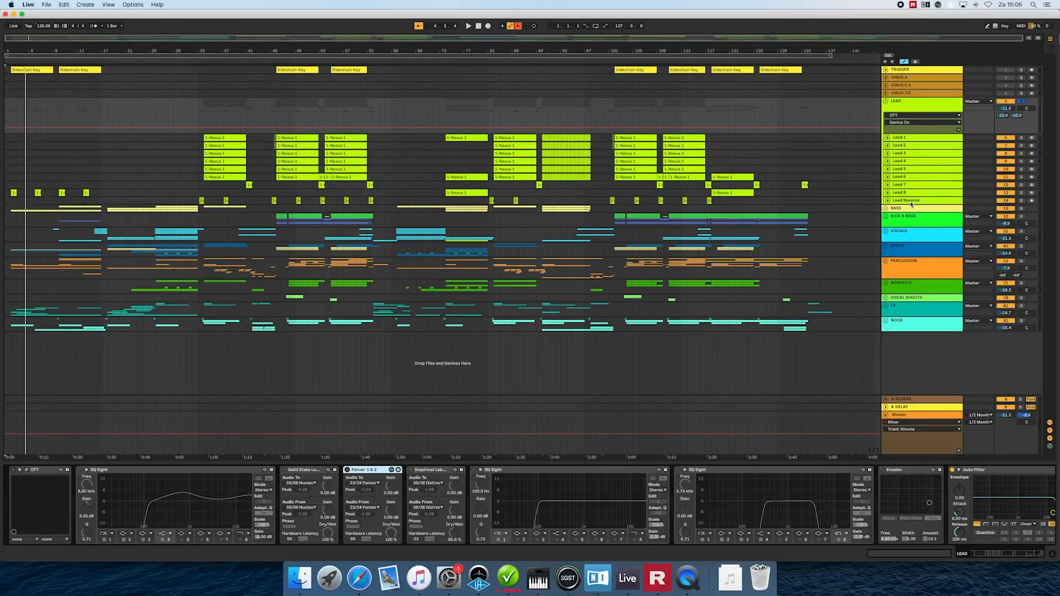
{"action": "left_click", "coordinate": [911, 201]}
{"action": "left_click", "coordinate": [899, 138], "text": "shift"}
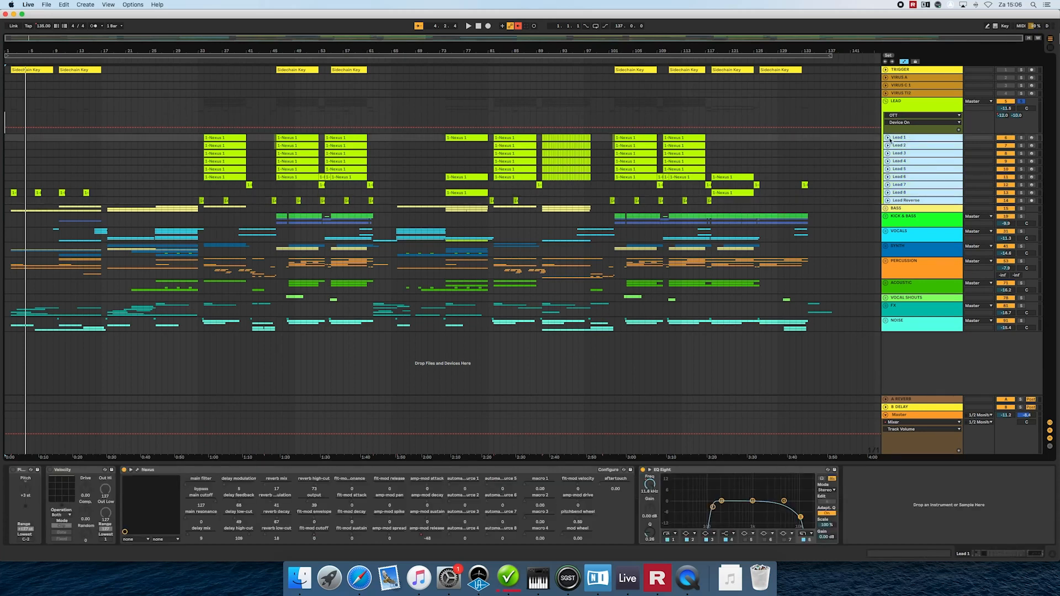
{"action": "left_click", "coordinate": [888, 138]}
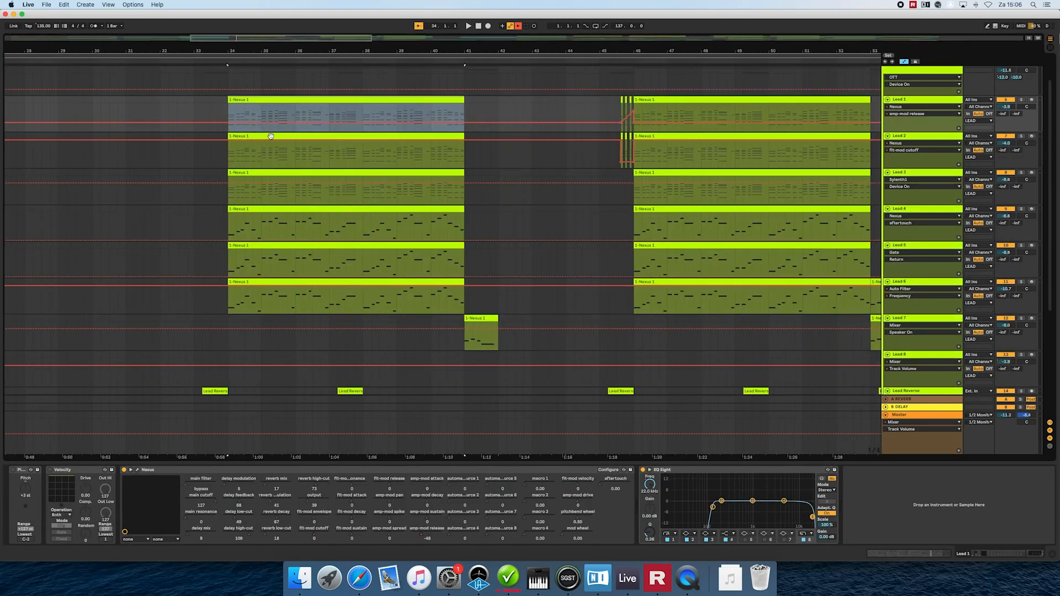
- Inspect the lead clips around bar 34 and the device chains of Lead 1 and Lead 2
{"action": "left_click", "coordinate": [270, 136]}
{"action": "left_click", "coordinate": [278, 174]}
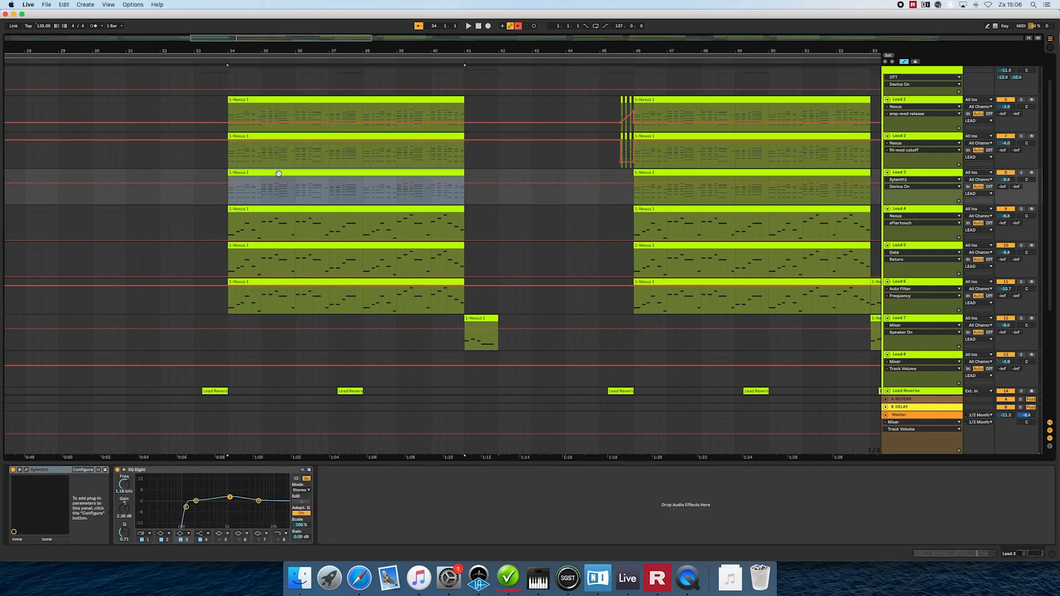
{"action": "left_click", "coordinate": [912, 95]}
{"action": "left_click", "coordinate": [913, 100]}
{"action": "left_click", "coordinate": [920, 137]}
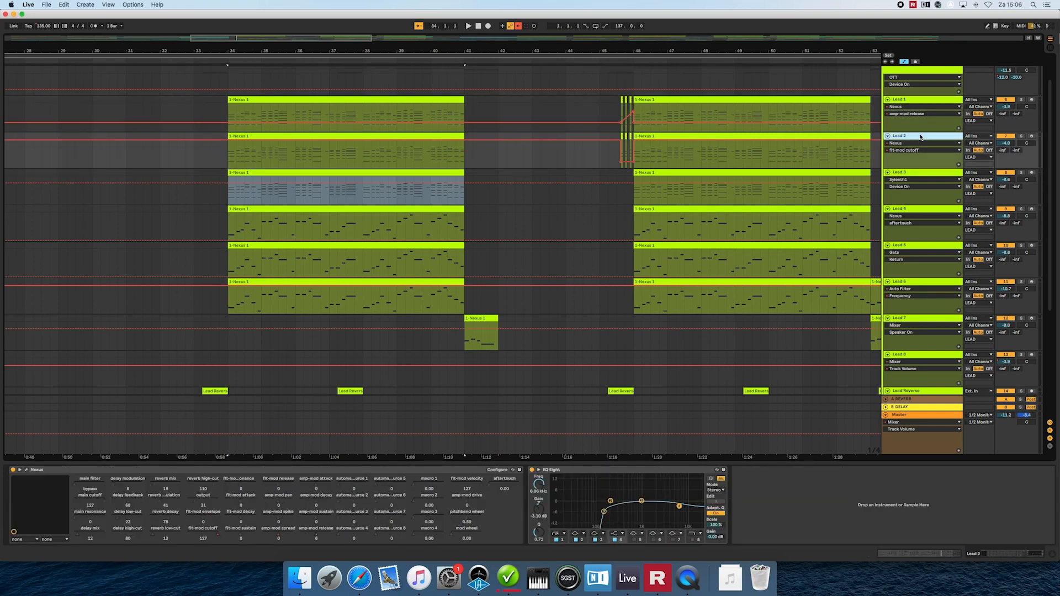
- View the Sylenth1 preset on Lead 3 and close the plug-in window
{"action": "left_click", "coordinate": [915, 175]}
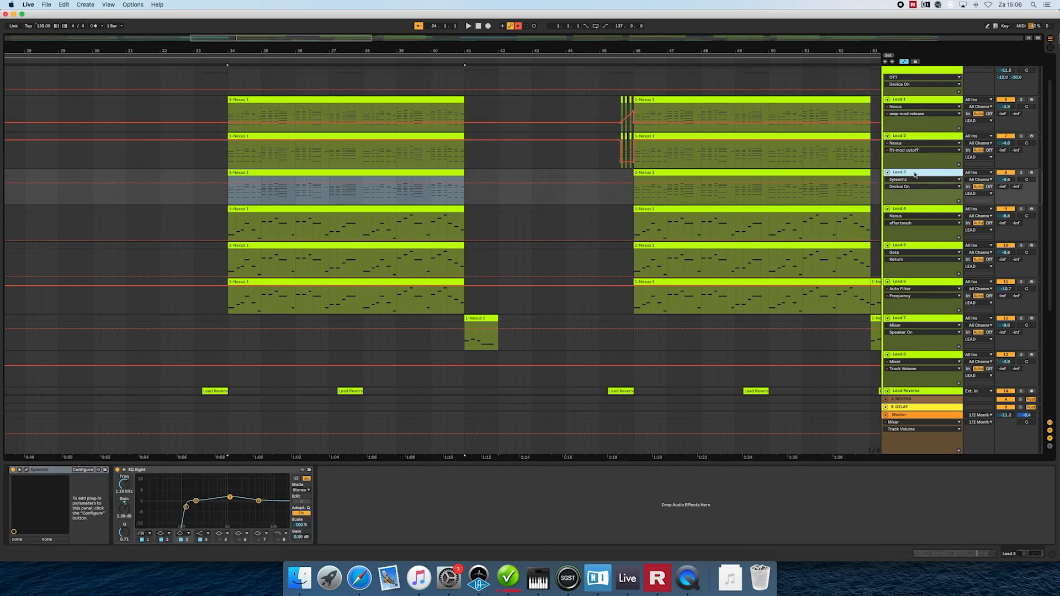
{"action": "left_click", "coordinate": [26, 470]}
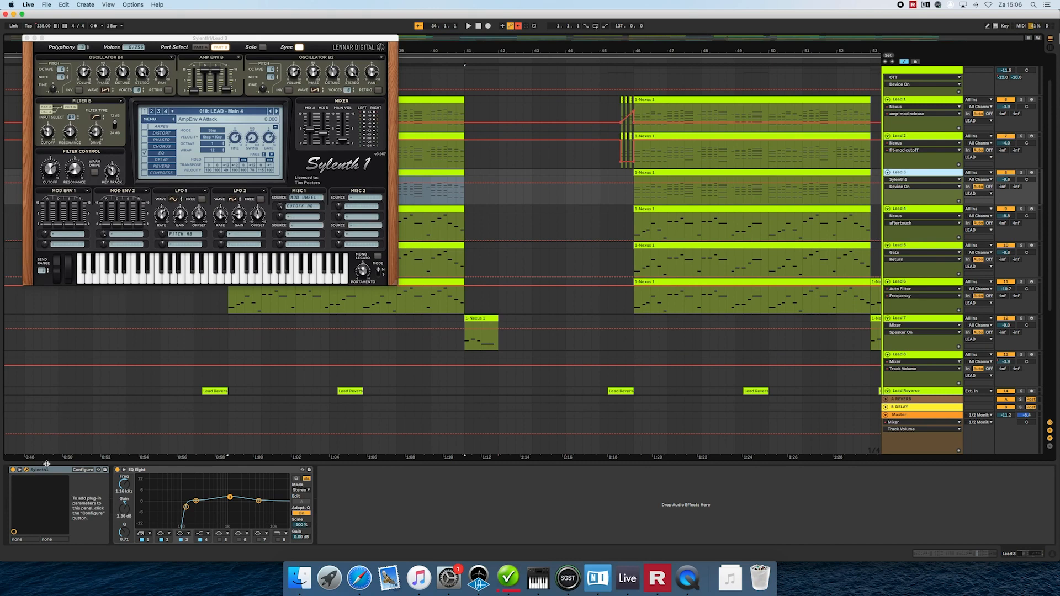
{"action": "left_click", "coordinate": [25, 470]}
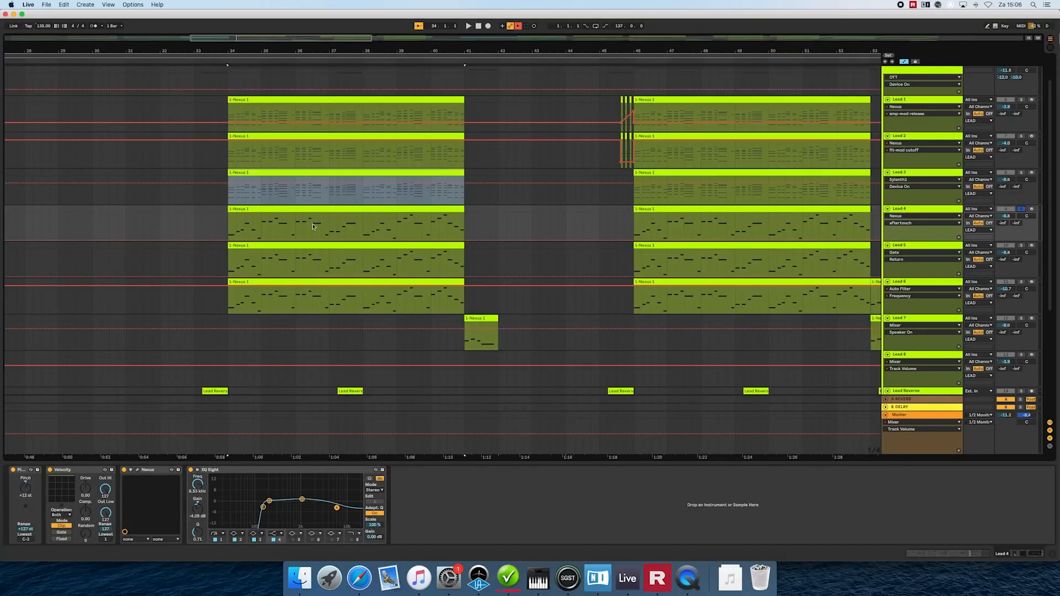
- Select the first Lead 4 clip and examine the LEAD group's effect chain and Auto Filter frequency automation
{"action": "left_click", "coordinate": [316, 209]}
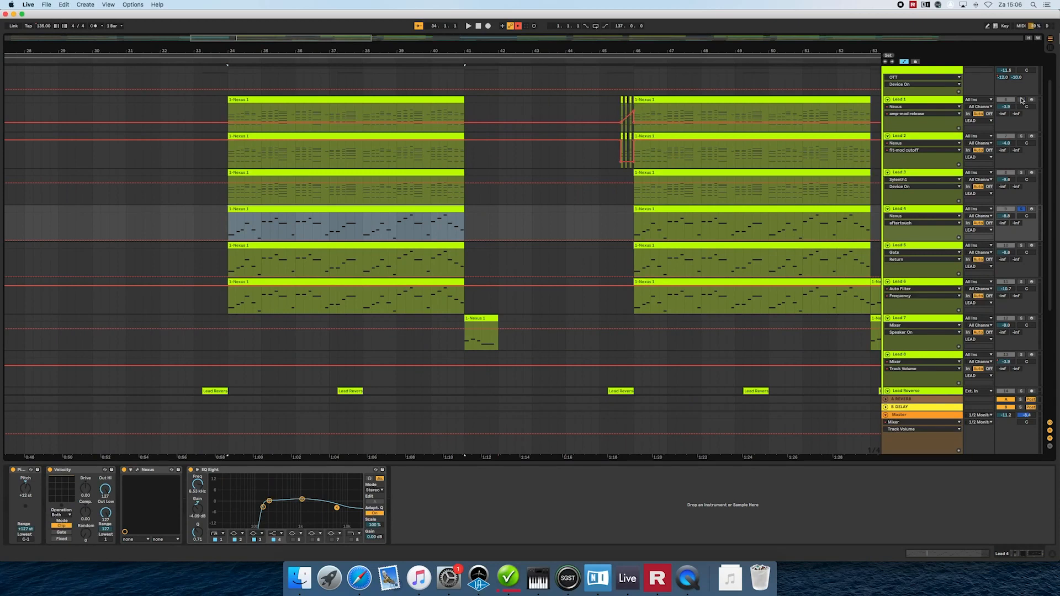
{"action": "scroll", "coordinate": [930, 73], "scroll_direction": "up", "scroll_amount": 1}
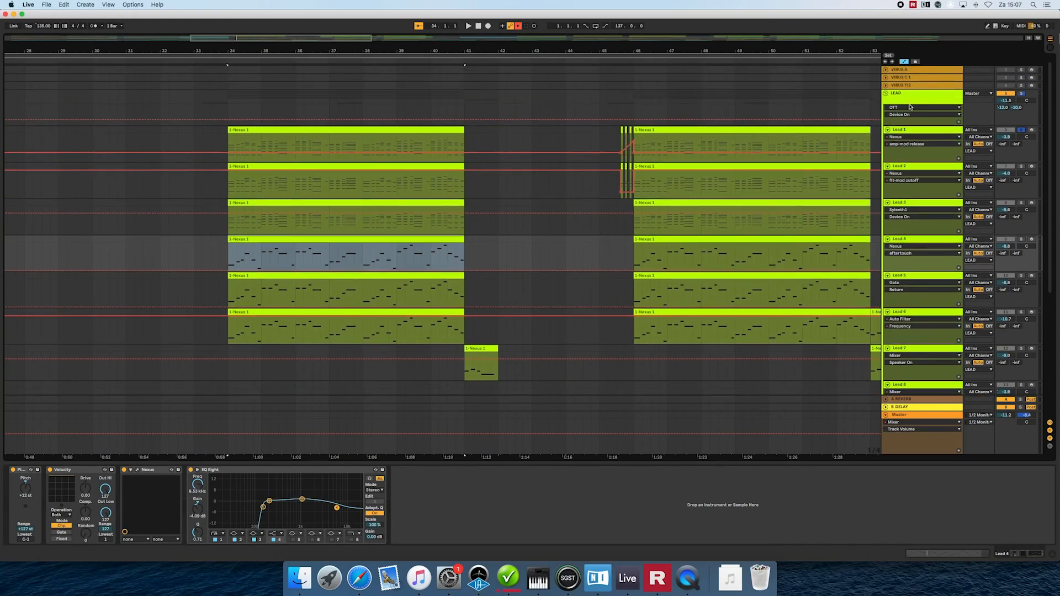
{"action": "left_click", "coordinate": [917, 100]}
{"action": "scroll", "coordinate": [758, 491], "scroll_direction": "right", "scroll_amount": 5}
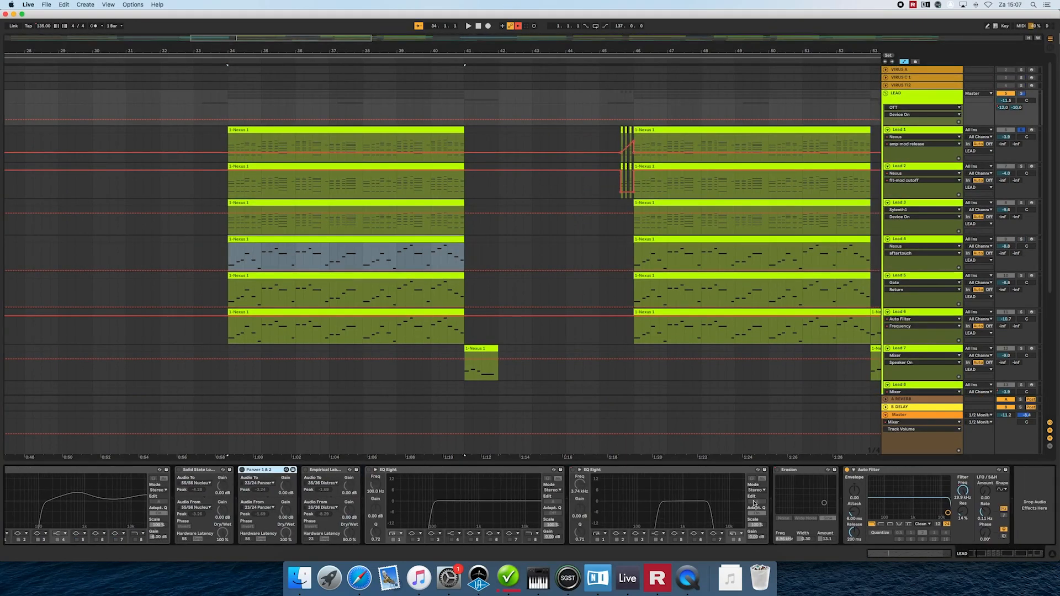
{"action": "left_click", "coordinate": [962, 489]}
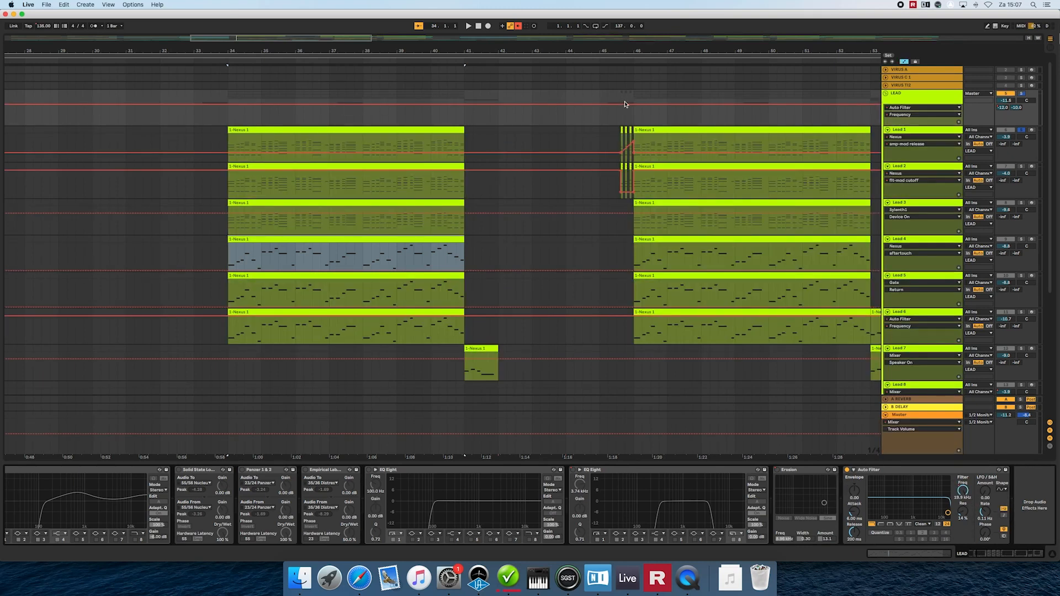
- Hide the automation lanes and play the first Lead 1 clip from its start
{"action": "key", "text": "a"}
{"action": "left_click", "coordinate": [242, 130]}
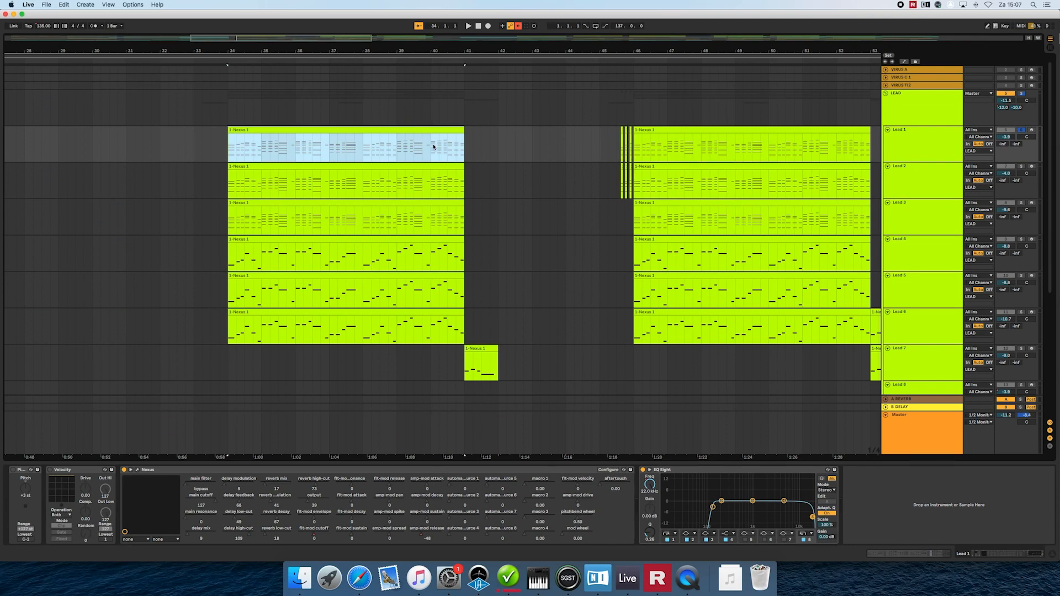
{"action": "key", "text": "space"}
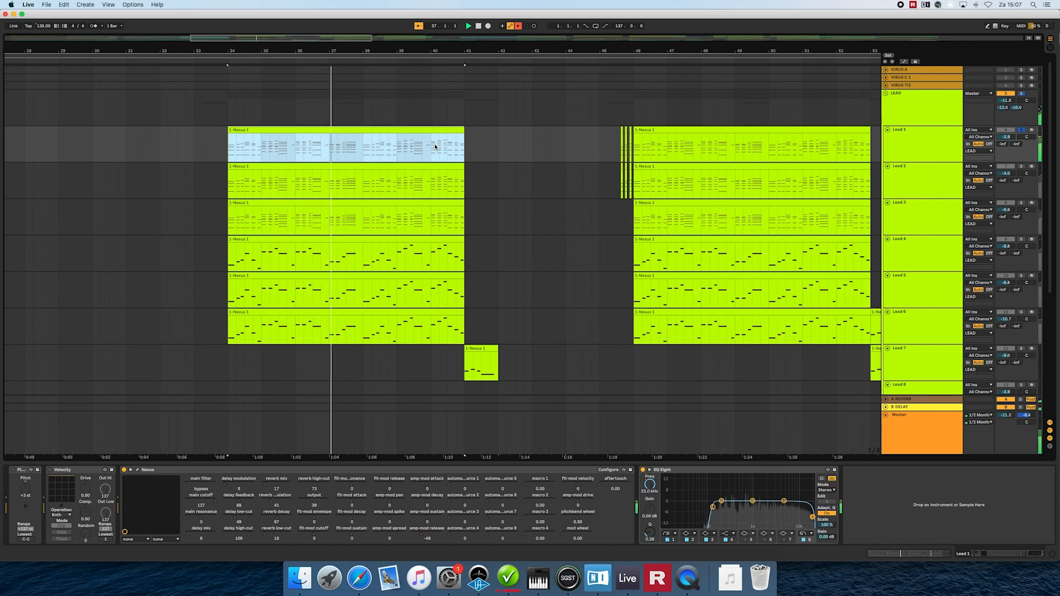
- Listen to Lead 2, Lead 3 and Lead 4 one at a time in solo
{"action": "left_click", "coordinate": [1022, 167]}
{"action": "key", "text": "space"}
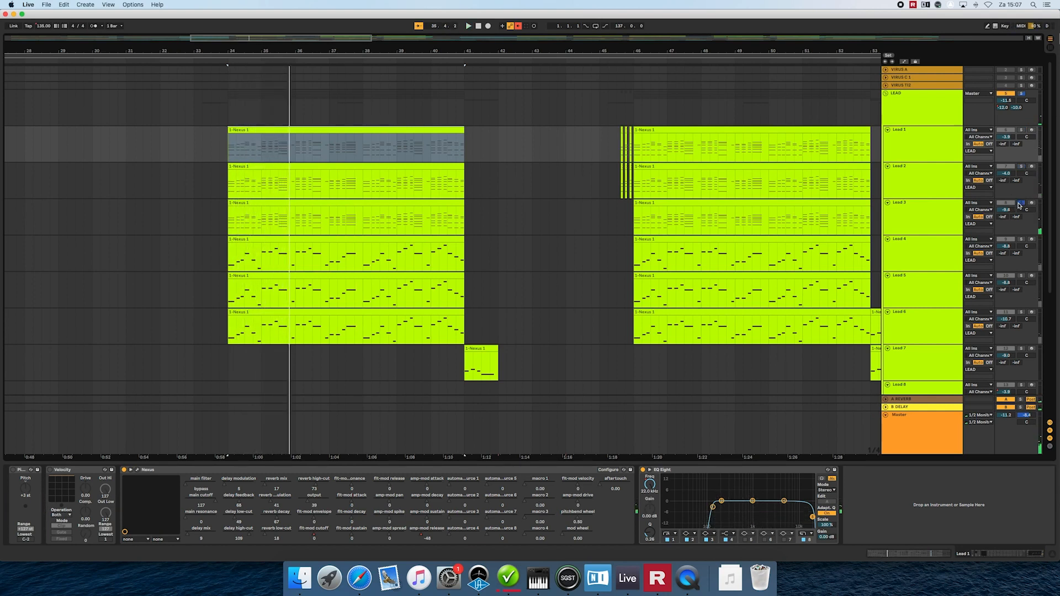
{"action": "key", "text": "space"}
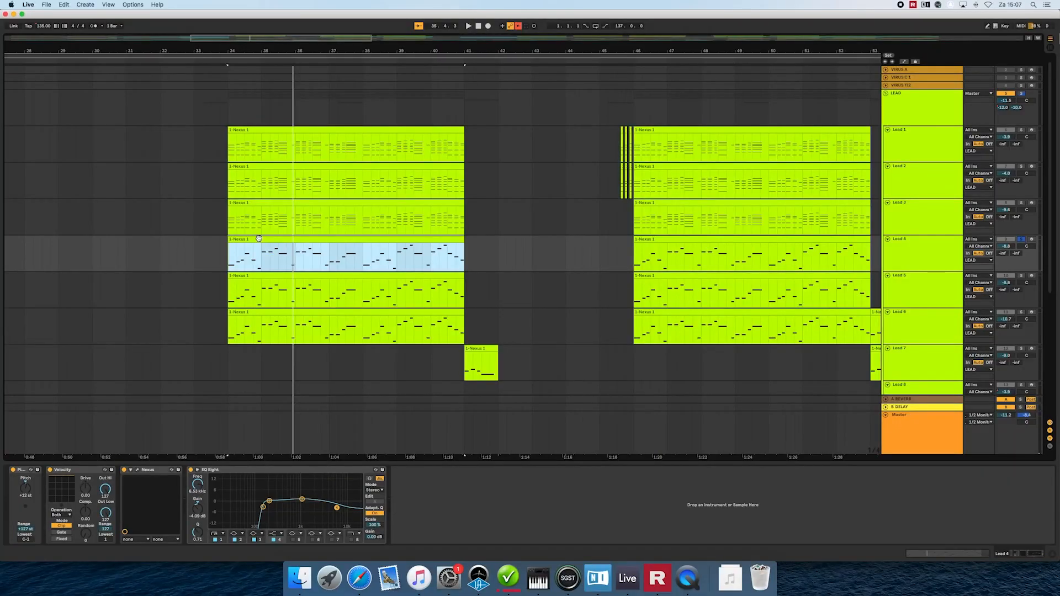
{"action": "key", "text": "space"}
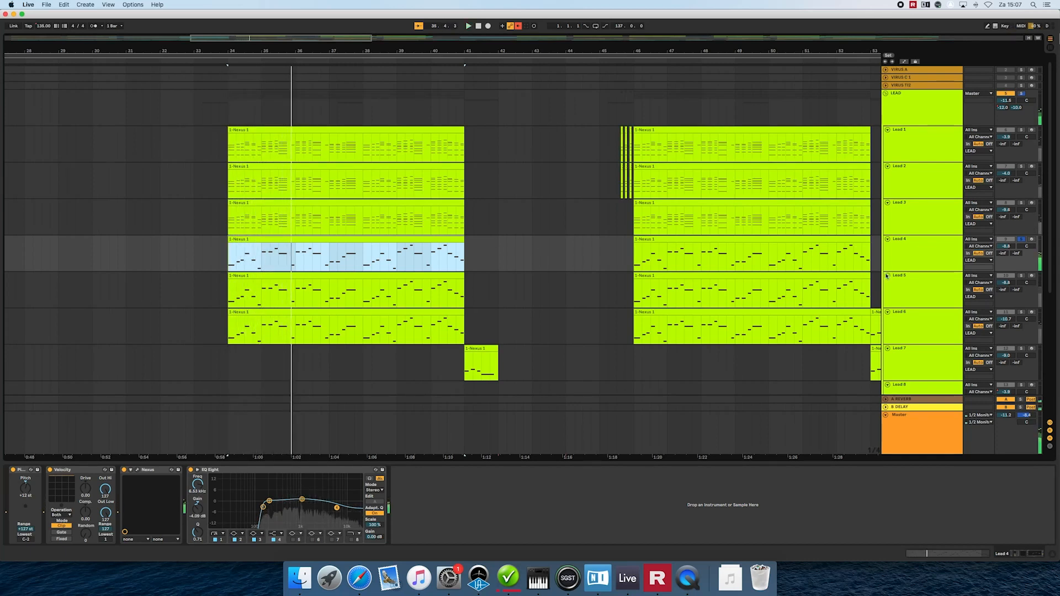
- Open Nexus on Lead 4, dismiss the update notice, check the loaded preset and close the window
{"action": "left_click", "coordinate": [138, 470]}
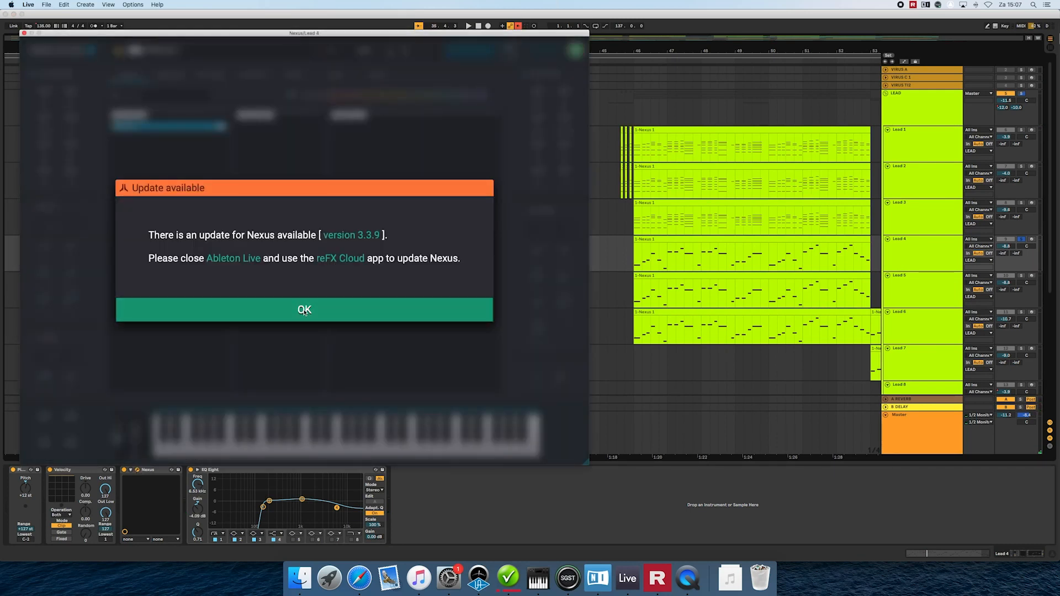
{"action": "left_click", "coordinate": [325, 307]}
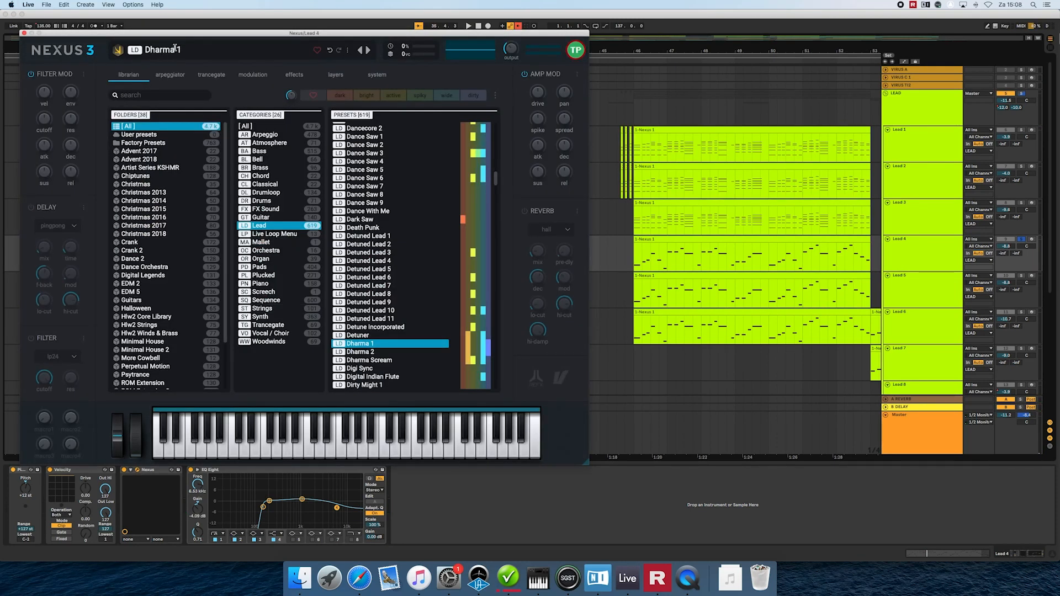
{"action": "left_click", "coordinate": [24, 34]}
- Solo Lead 5, open its Sylenth1 and play the part from the clip's start
{"action": "left_click", "coordinate": [1021, 275]}
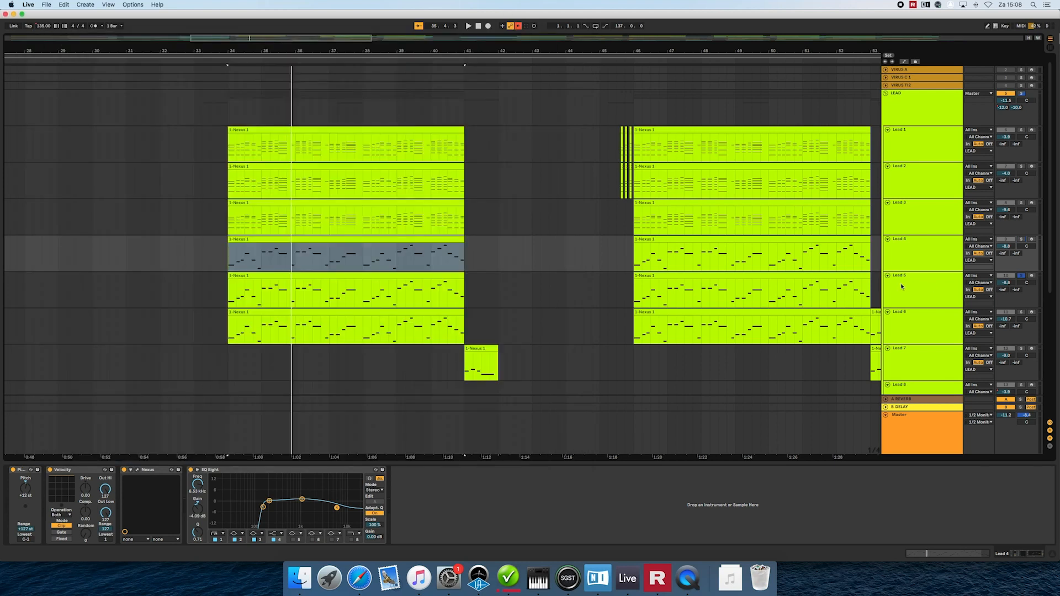
{"action": "left_click", "coordinate": [901, 284]}
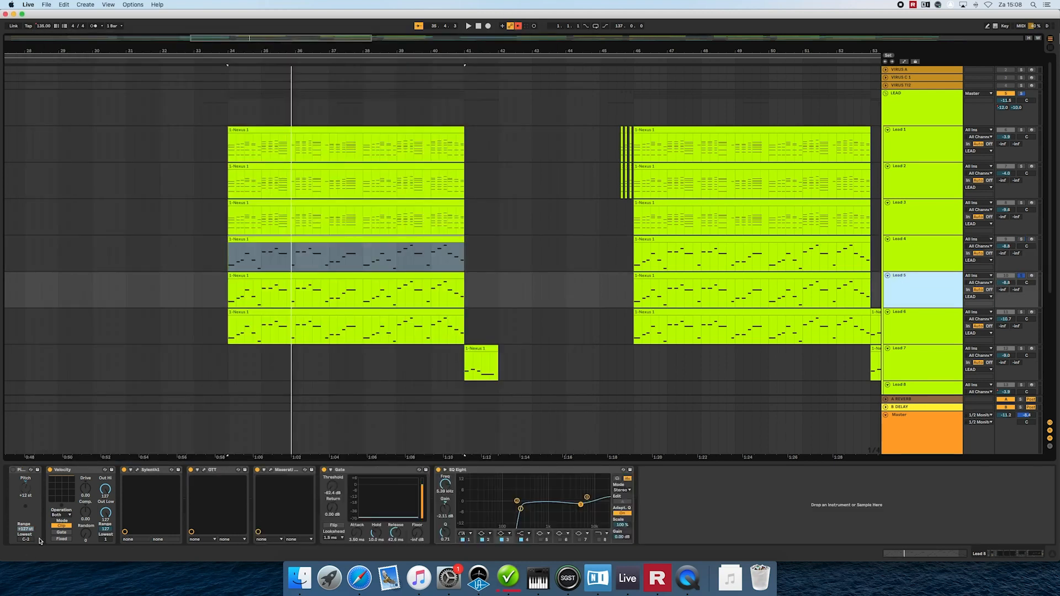
{"action": "left_click", "coordinate": [137, 470]}
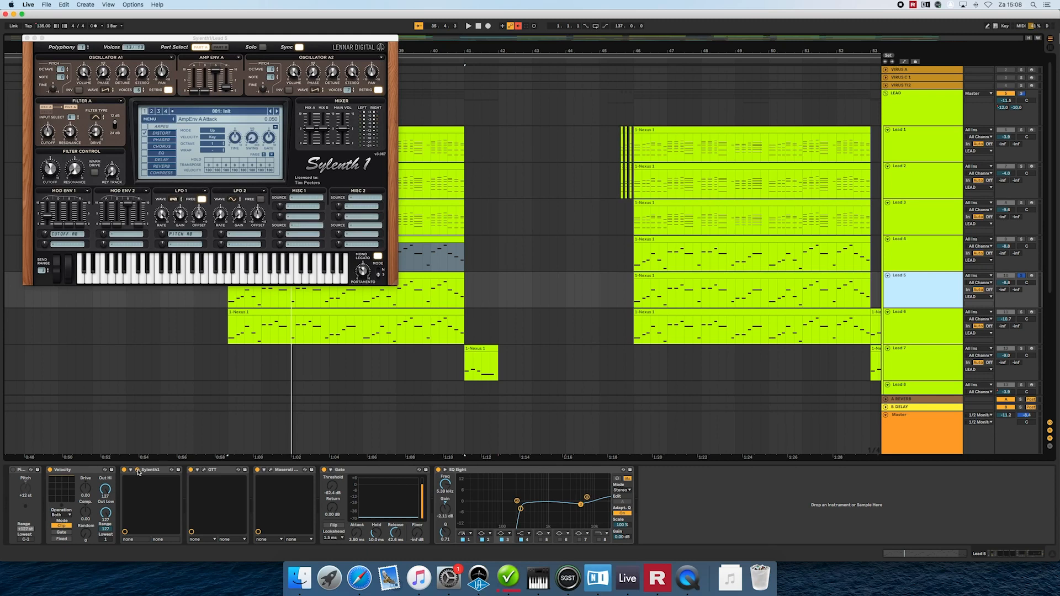
{"action": "key", "text": "space"}
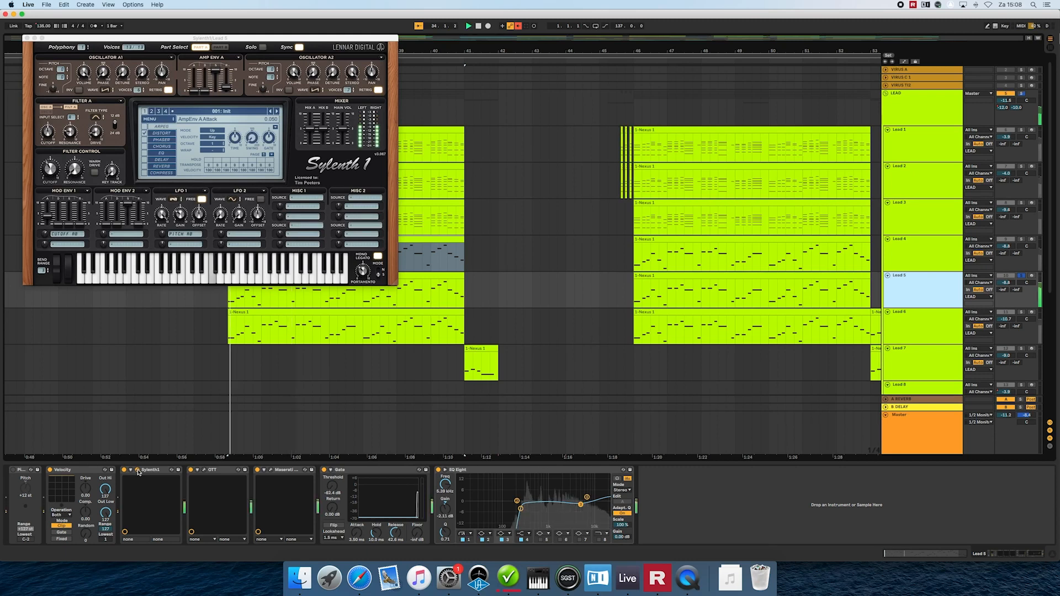
- Open Lead 5's OTT and Maserati plug-ins, stop playback, and bypass Maserati and EQ Eight
{"action": "left_click", "coordinate": [204, 469]}
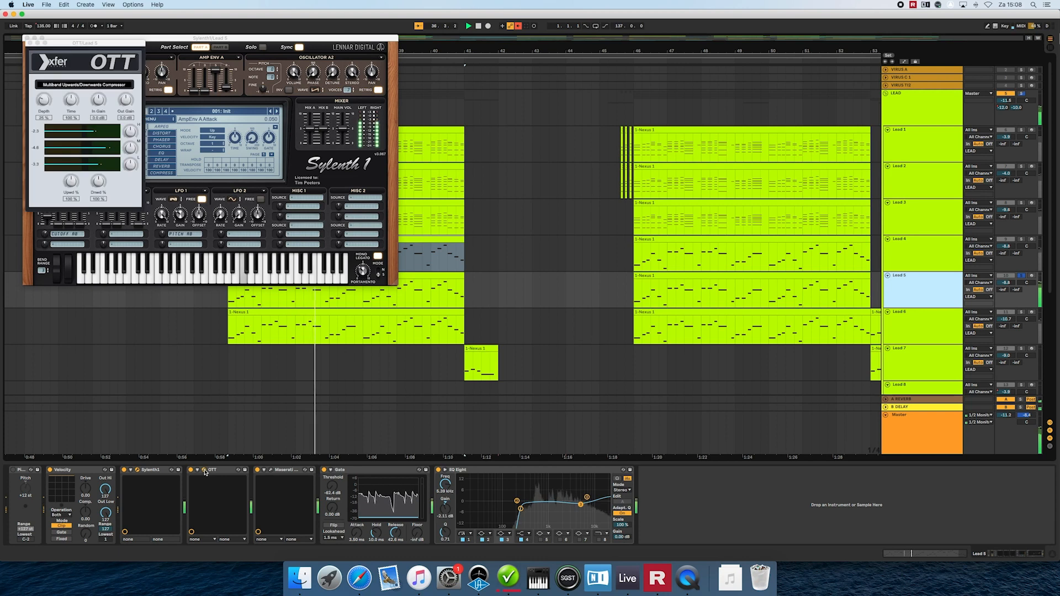
{"action": "left_click", "coordinate": [272, 470]}
{"action": "key", "text": "space"}
{"action": "left_click", "coordinate": [257, 469]}
{"action": "left_click", "coordinate": [438, 470]}
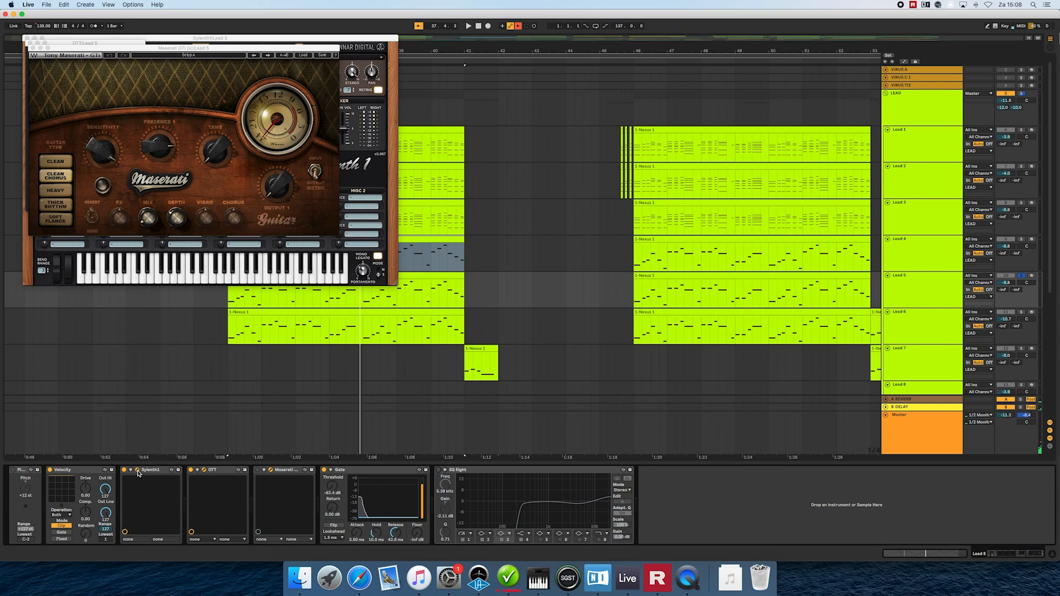
- Bring up Lead 5's Sylenth1 with its distortion settings and play the unprocessed sound
{"action": "left_click", "coordinate": [137, 471]}
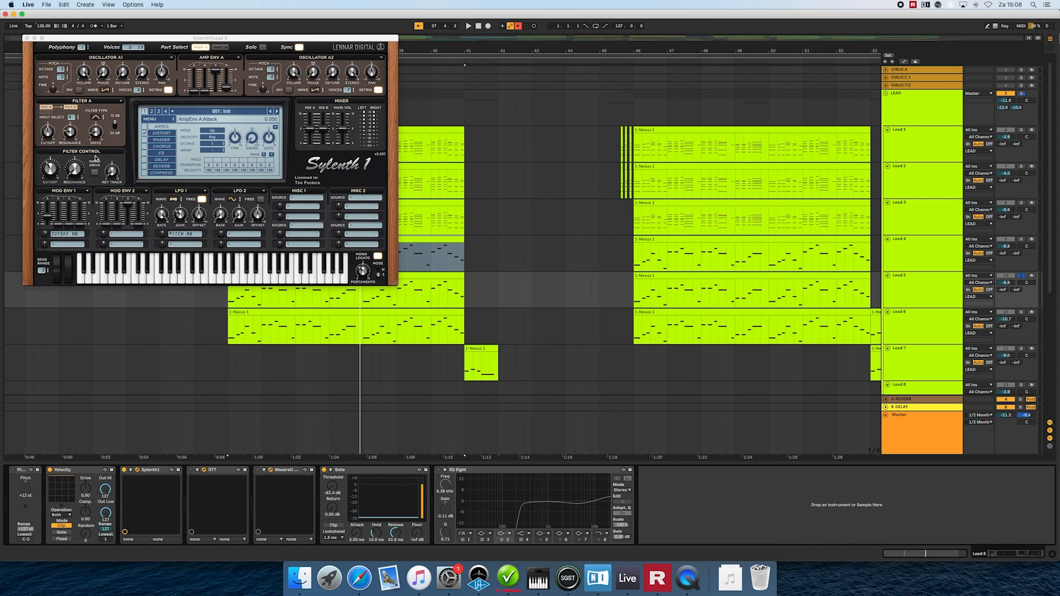
{"action": "left_click", "coordinate": [161, 134]}
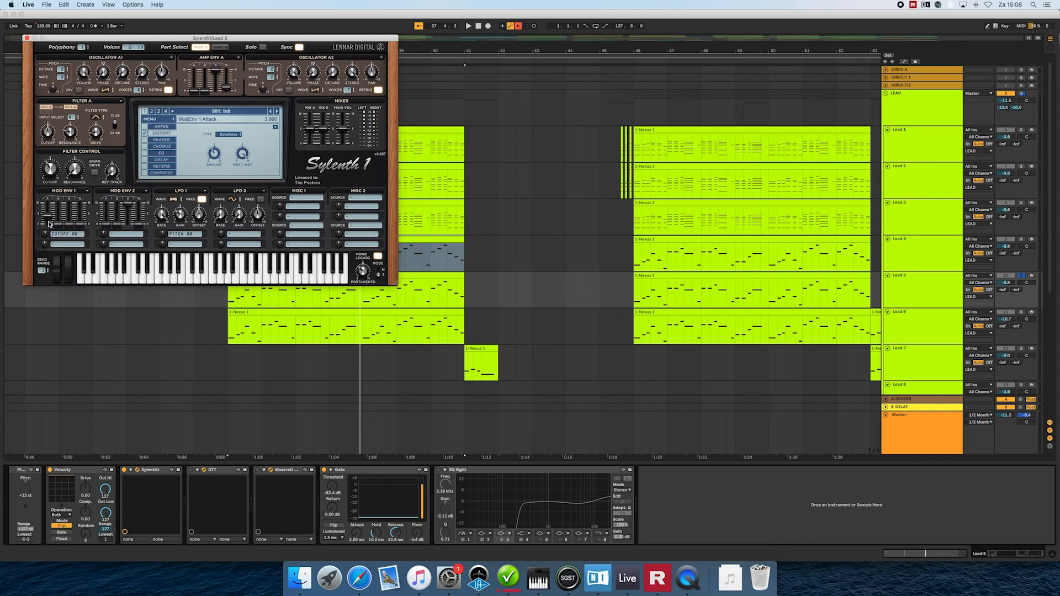
{"action": "key", "text": "space"}
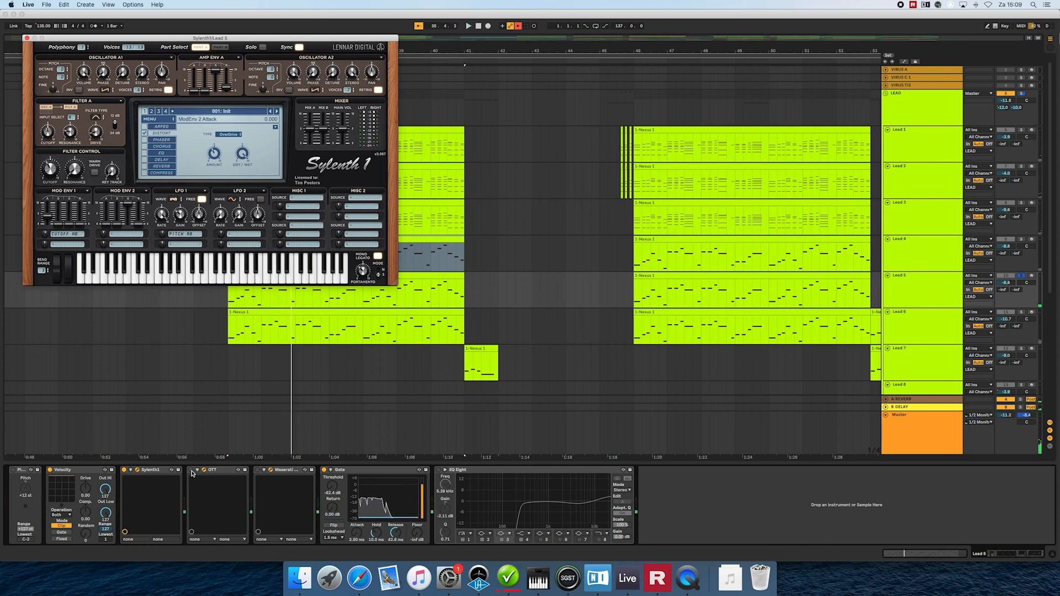
- Turn on OTT on Lead 5 and open its window during playback
{"action": "left_click", "coordinate": [211, 474]}
{"action": "left_click", "coordinate": [204, 470]}
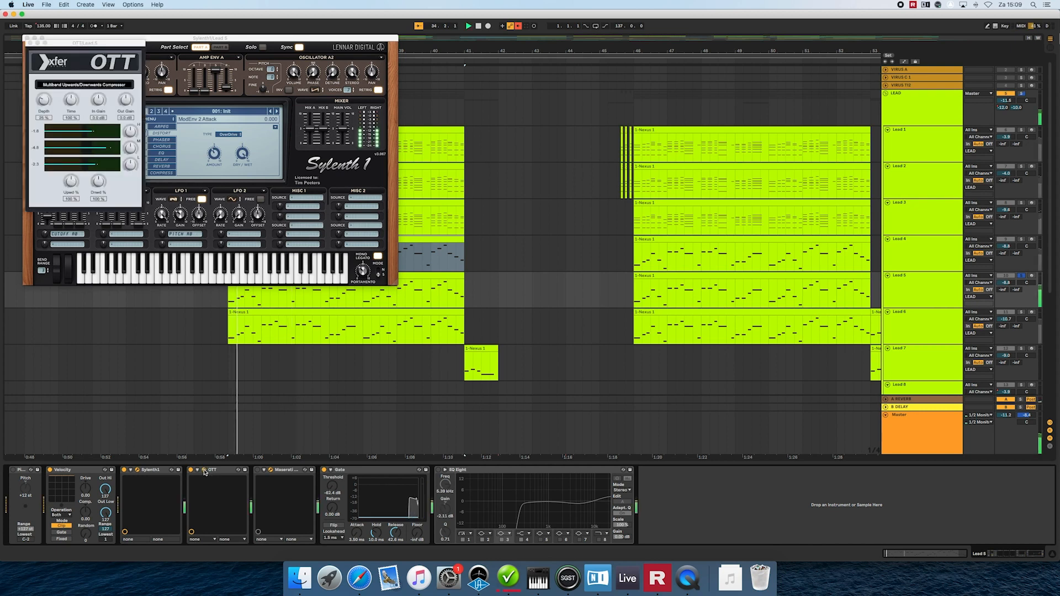
- Open Maserati on Lead 5, move its window clear of the other plug-ins, turn it on and play the result
{"action": "left_click", "coordinate": [270, 470]}
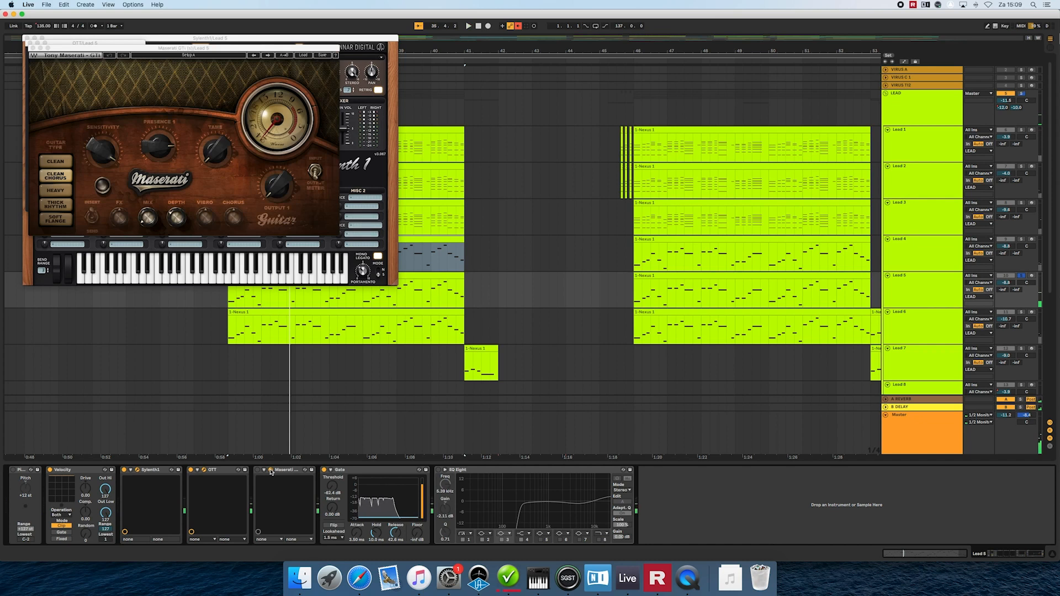
{"action": "left_click_drag", "start_coordinate": [214, 48], "coordinate": [742, 131]}
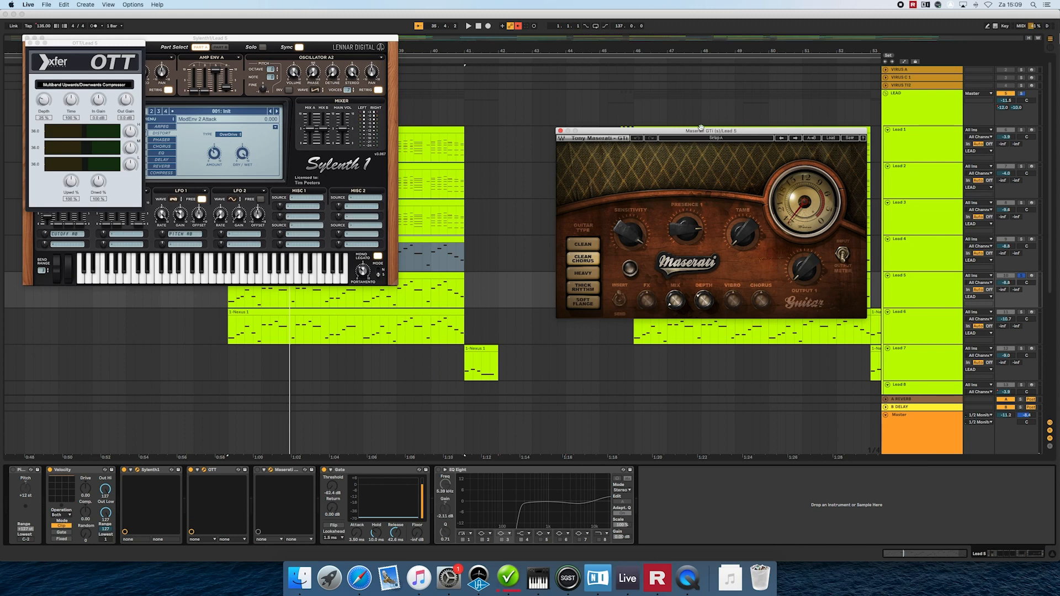
{"action": "left_click_drag", "start_coordinate": [704, 132], "coordinate": [664, 109]}
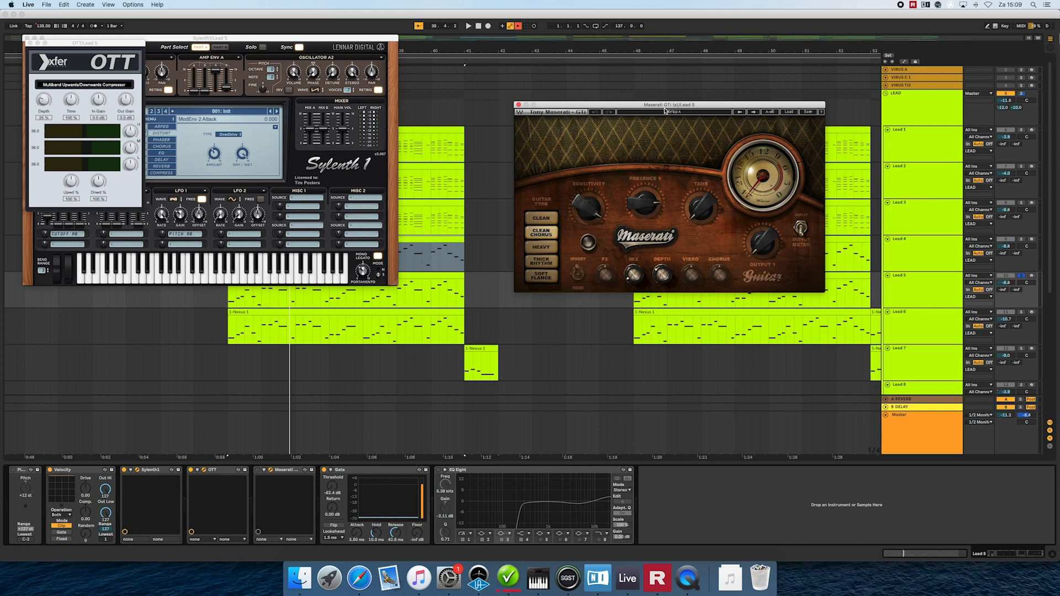
{"action": "left_click", "coordinate": [258, 470]}
{"action": "key", "text": "space"}
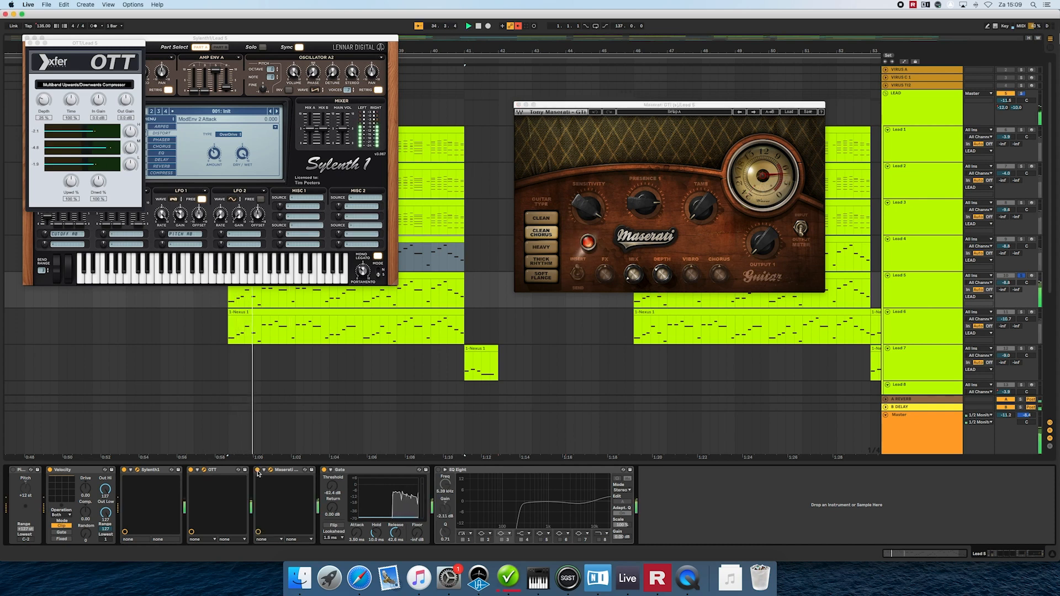
- Compare Lead 5 with Maserati off and on during playback, leaving it on, and enable EQ Eight
{"action": "left_click", "coordinate": [257, 470]}
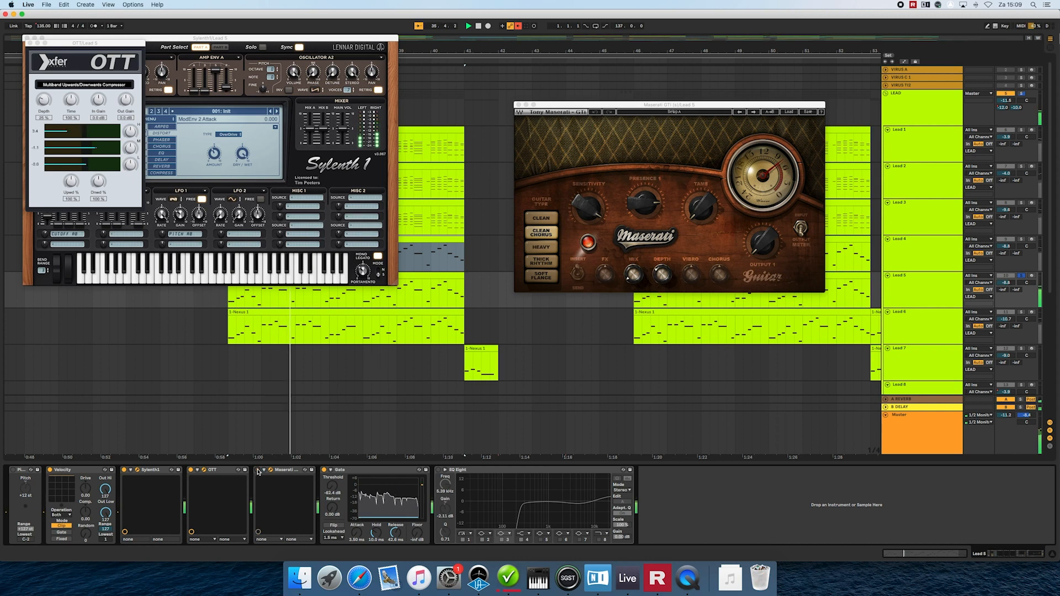
{"action": "left_click", "coordinate": [257, 470]}
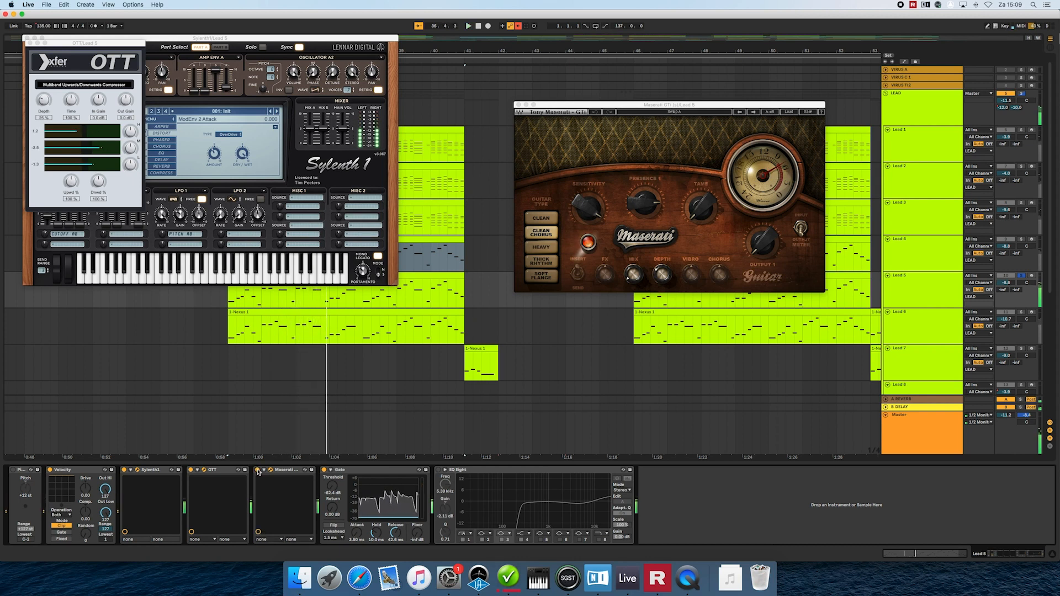
{"action": "left_click", "coordinate": [439, 470]}
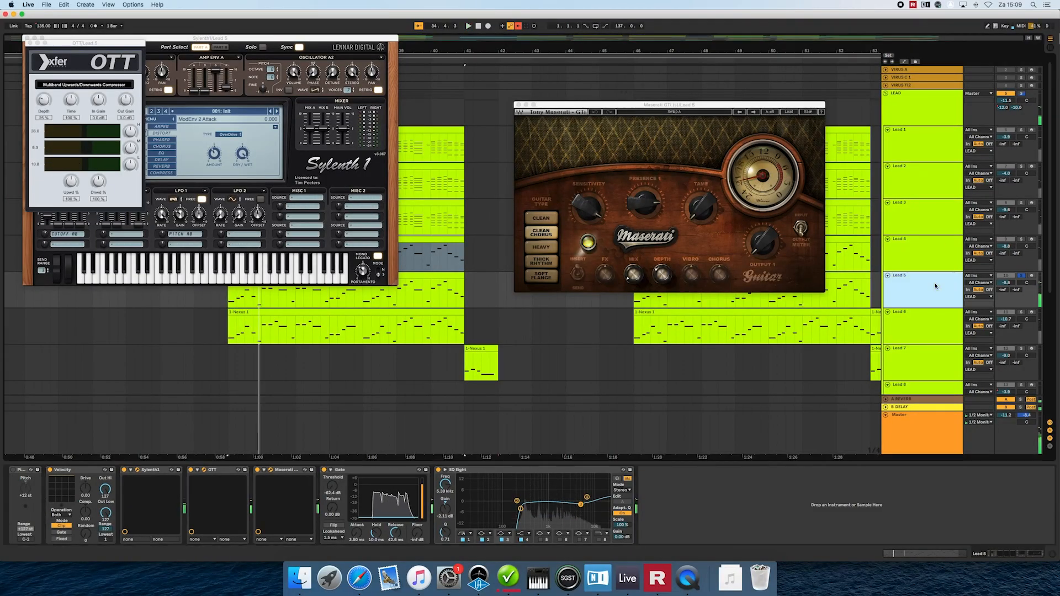
- Solo and play Lead 6, open its Falcon synth and look through the LD Pacman program settings
{"action": "left_click", "coordinate": [931, 319]}
{"action": "left_click", "coordinate": [1020, 313]}
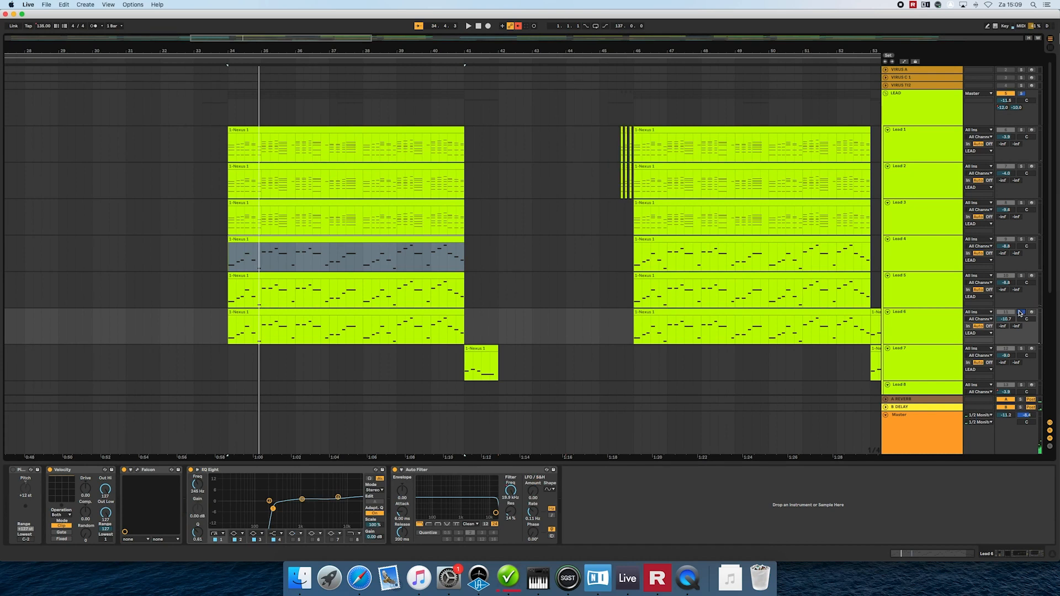
{"action": "key", "text": "space"}
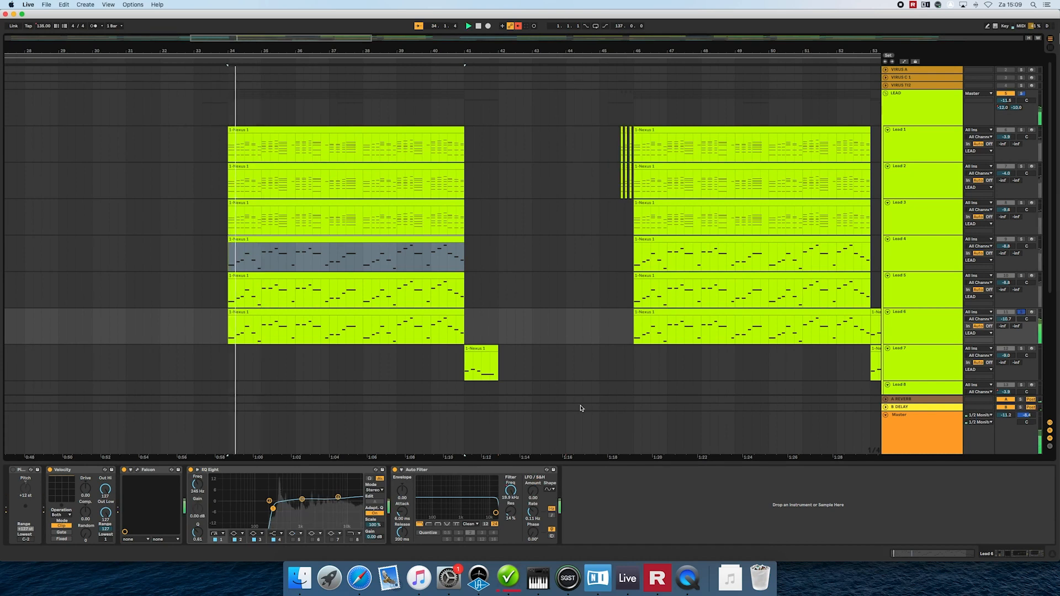
{"action": "left_click", "coordinate": [138, 469]}
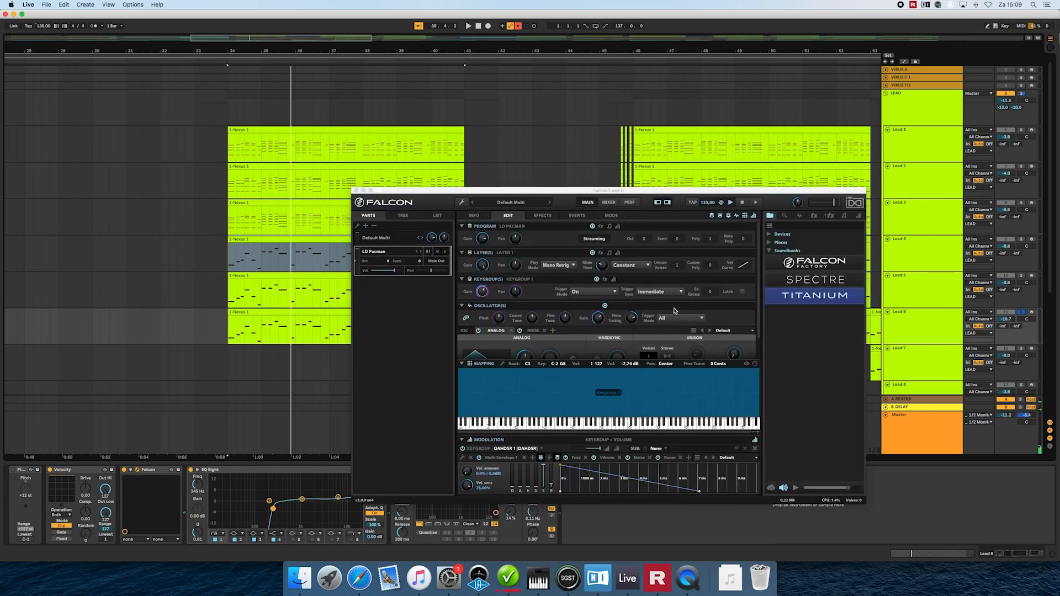
{"action": "left_click_drag", "start_coordinate": [759, 268], "coordinate": [762, 292]}
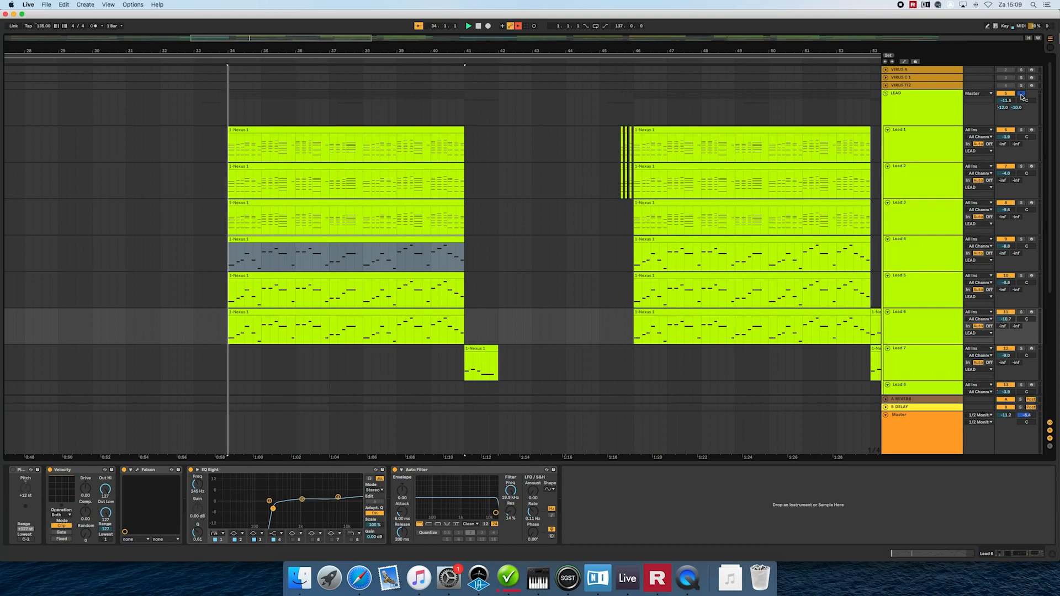
- Play the soloed LEAD group and look through the group's effect chain
{"action": "key", "text": "space"}
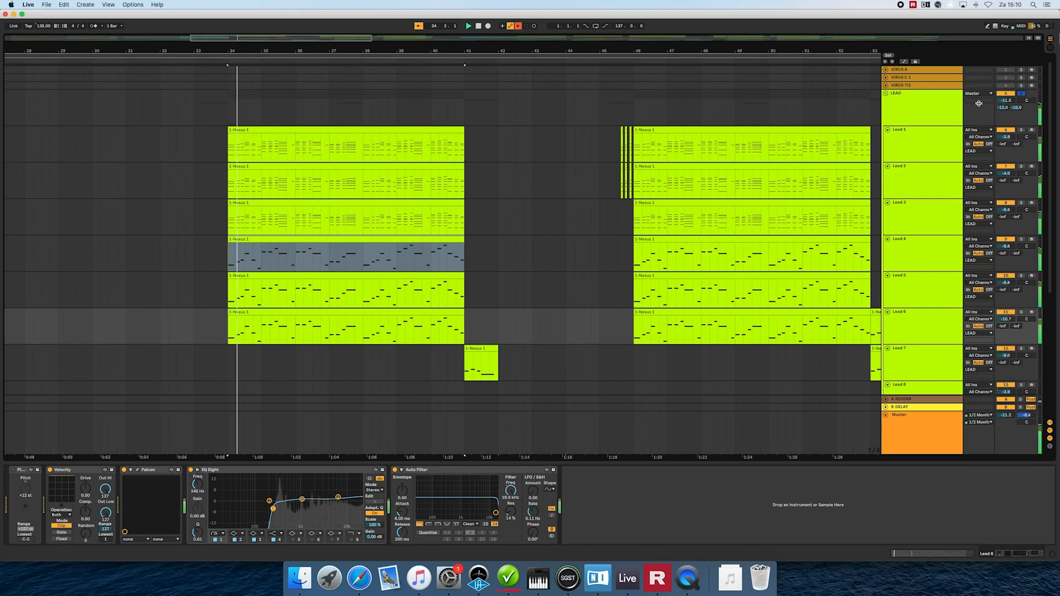
{"action": "left_click", "coordinate": [948, 106]}
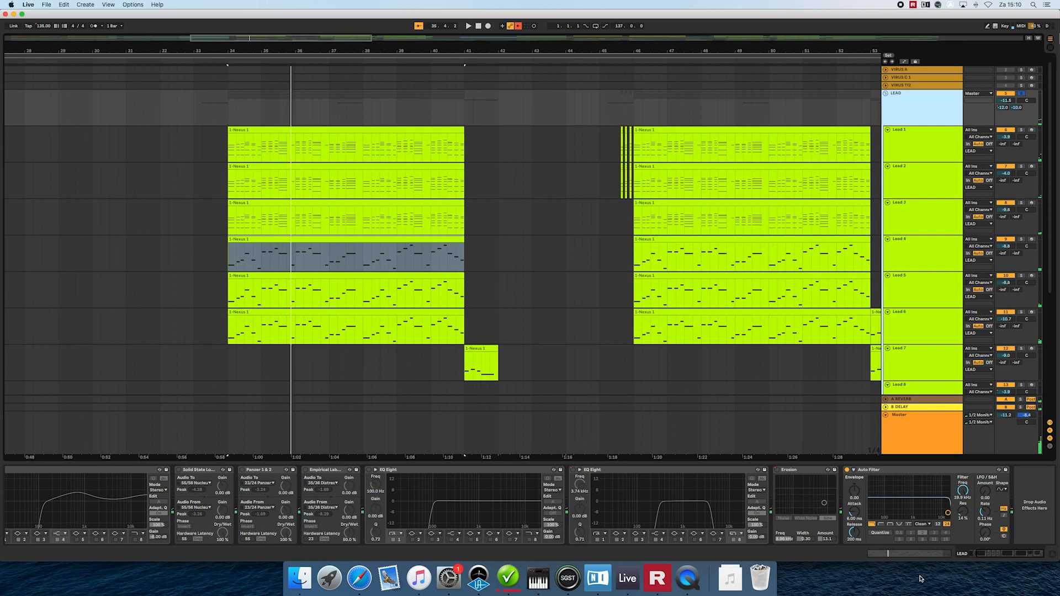
{"action": "left_click_drag", "start_coordinate": [974, 558], "coordinate": [953, 554]}
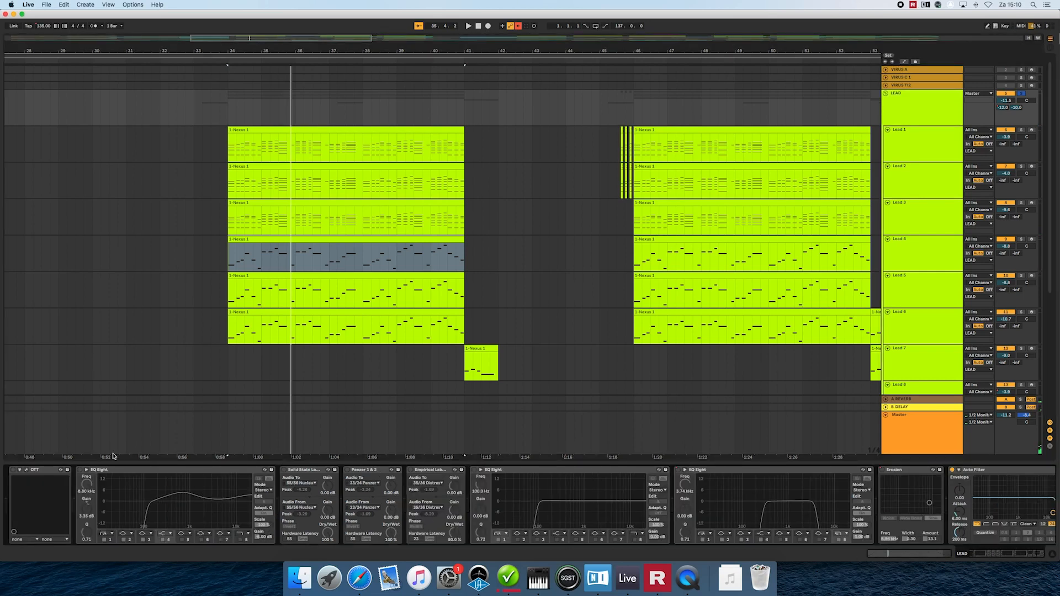
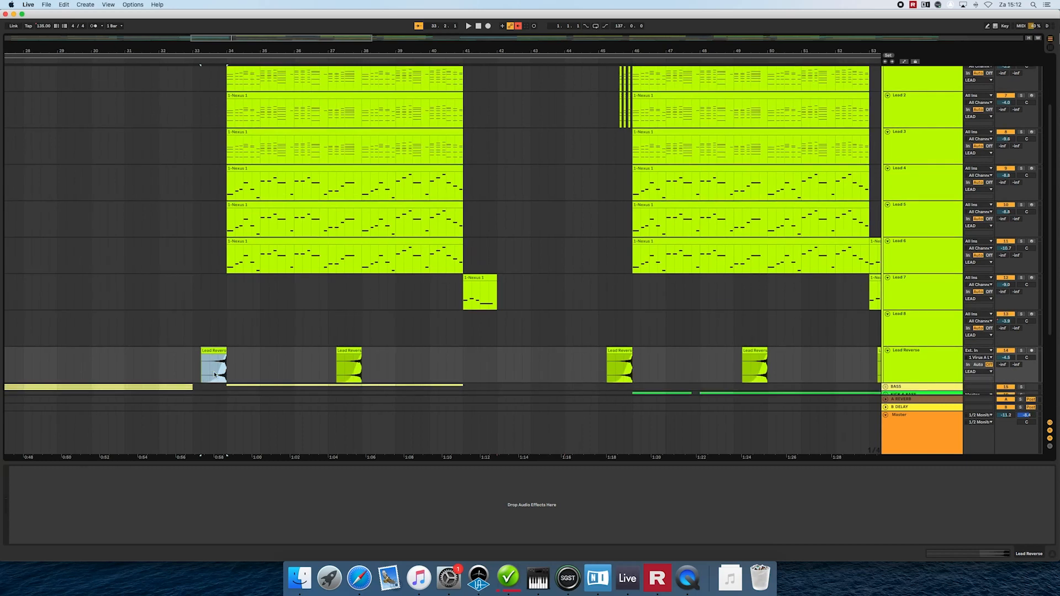
- Play the Lead Reverse clip at bar 33 and audition it through the track's solo control
{"action": "left_click", "coordinate": [1021, 353]}
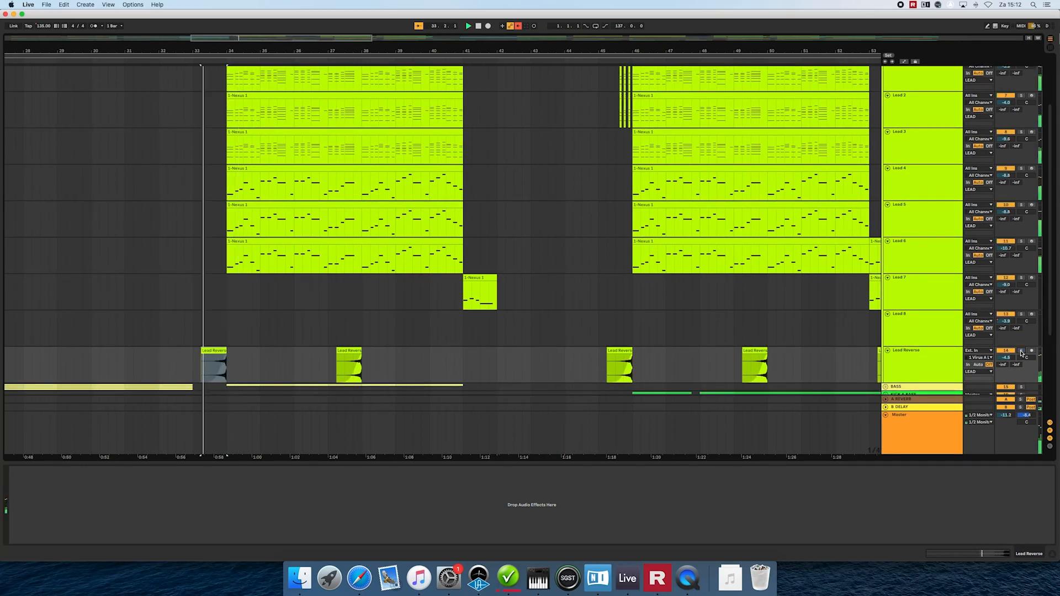
{"action": "double_click", "coordinate": [805, 464]}
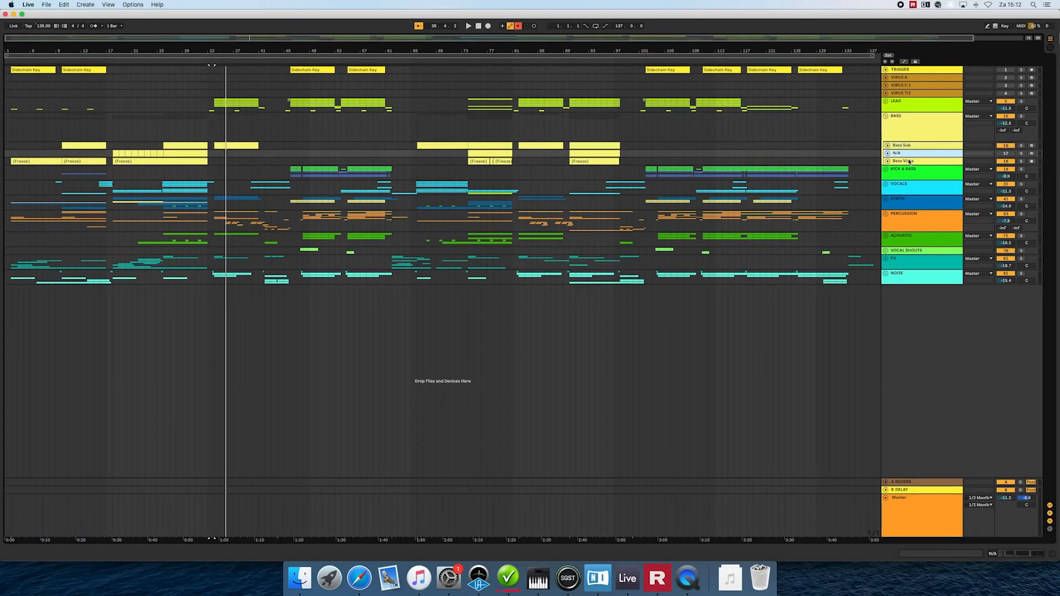
- Select the Bass Virus track in the BASS group and unfold it to show its frozen audio
{"action": "left_click", "coordinate": [909, 161]}
{"action": "left_click", "coordinate": [952, 153]}
{"action": "left_click", "coordinate": [907, 161]}
{"action": "left_click", "coordinate": [887, 161]}
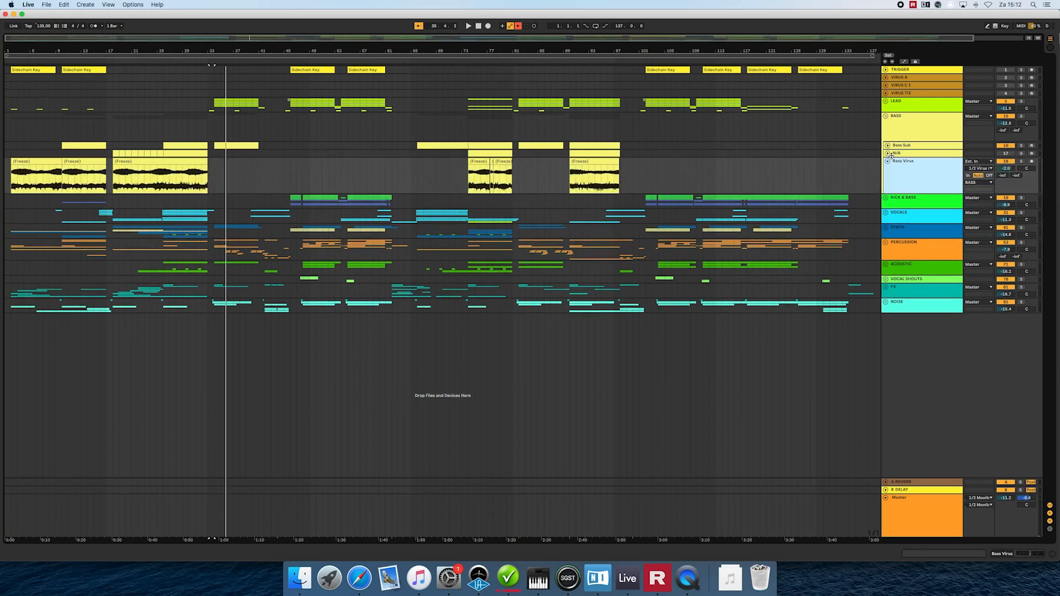
- Play the soloed Bass Virus clip, zoom in on its section and bring up the track's Flair plug-in
{"action": "left_click_drag", "start_coordinate": [625, 174], "coordinate": [1, 172]}
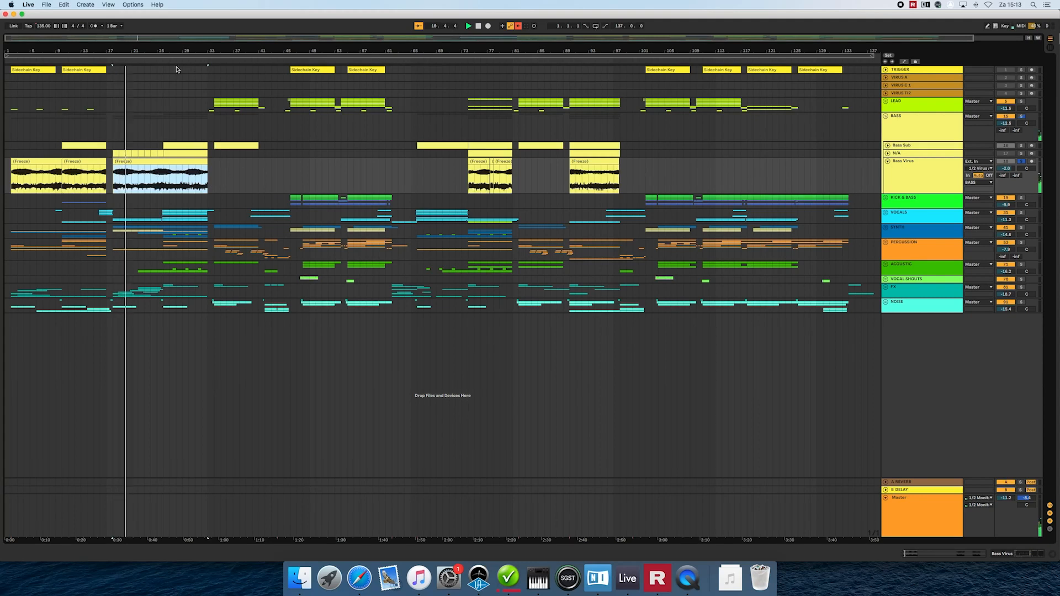
{"action": "left_click_drag", "start_coordinate": [119, 51], "coordinate": [119, 134]}
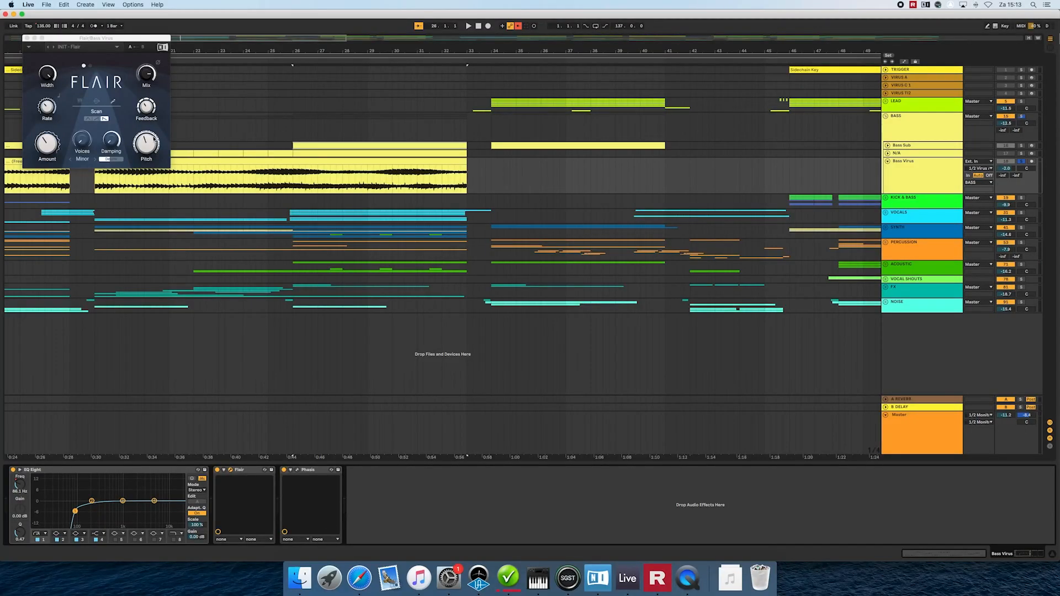
{"action": "left_click_drag", "start_coordinate": [95, 37], "coordinate": [96, 173]}
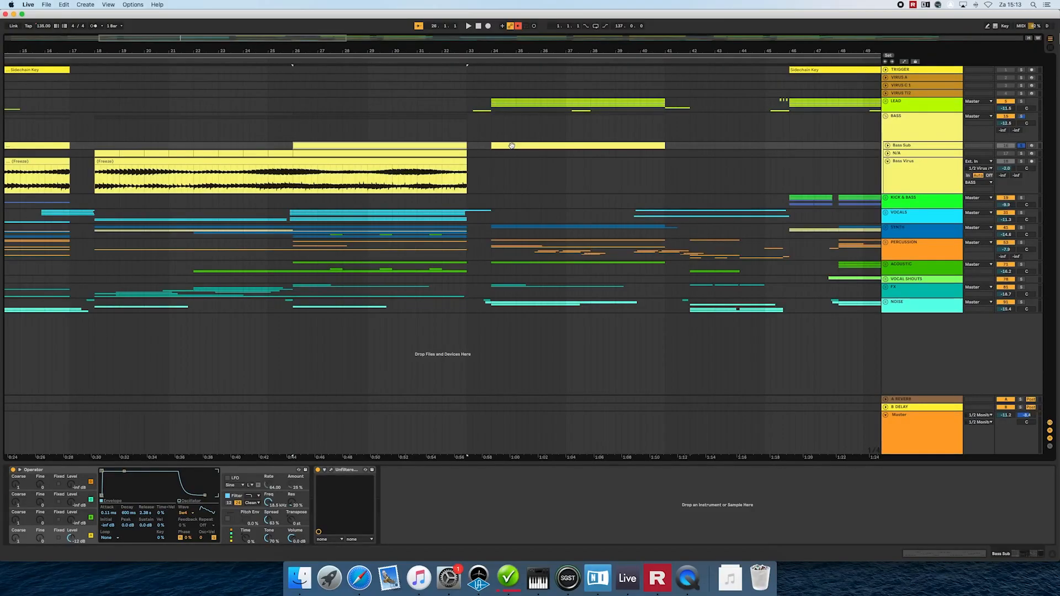
- Play the soloed Bass Sub, show Operator's oscillator waveform and open the Indent plug-in to hear its effect
{"action": "key", "text": "space"}
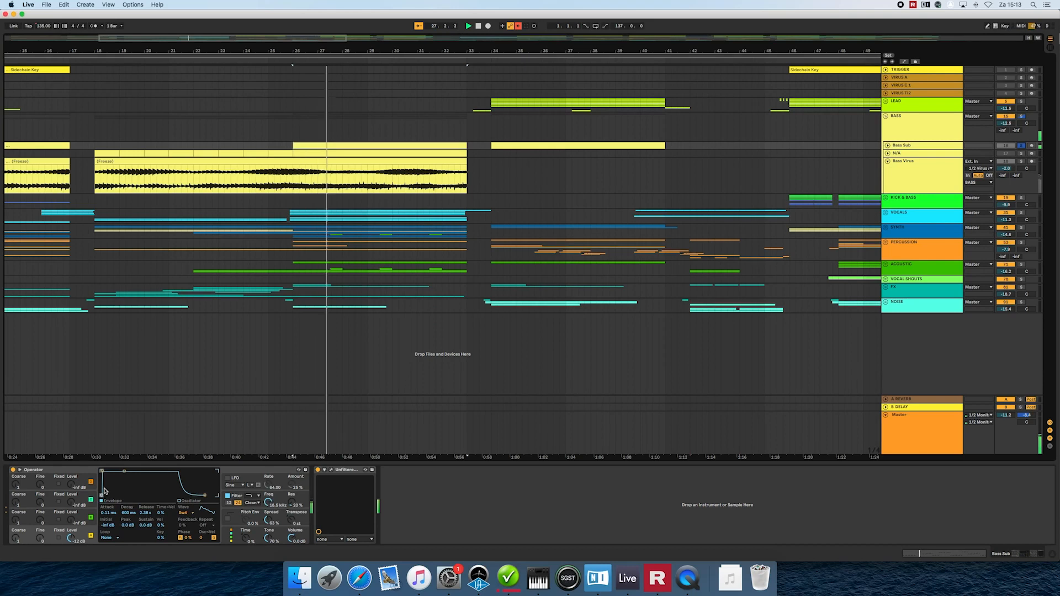
{"action": "left_click", "coordinate": [240, 476]}
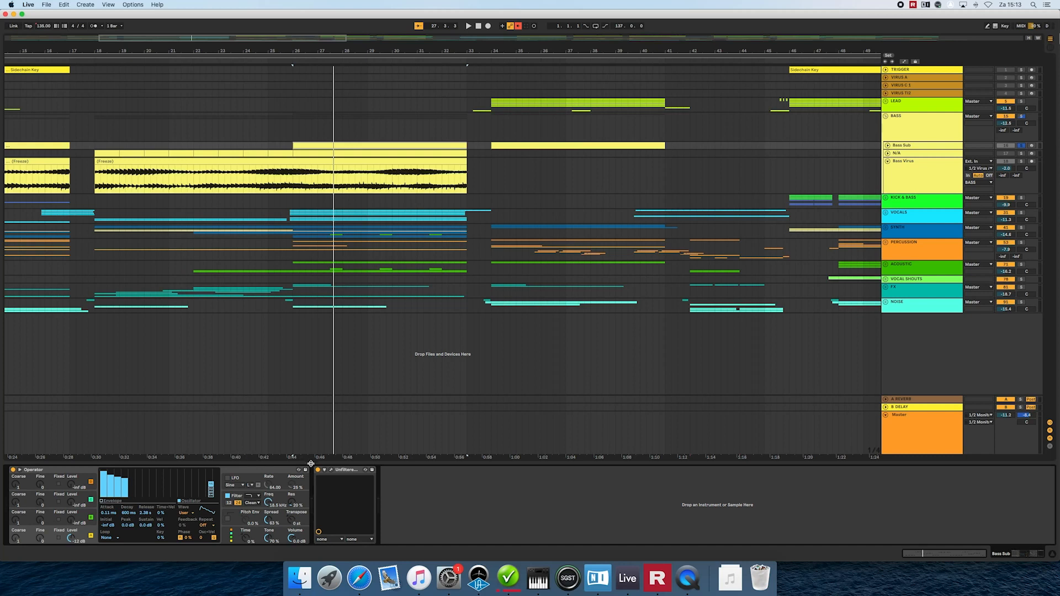
{"action": "left_click", "coordinate": [331, 470]}
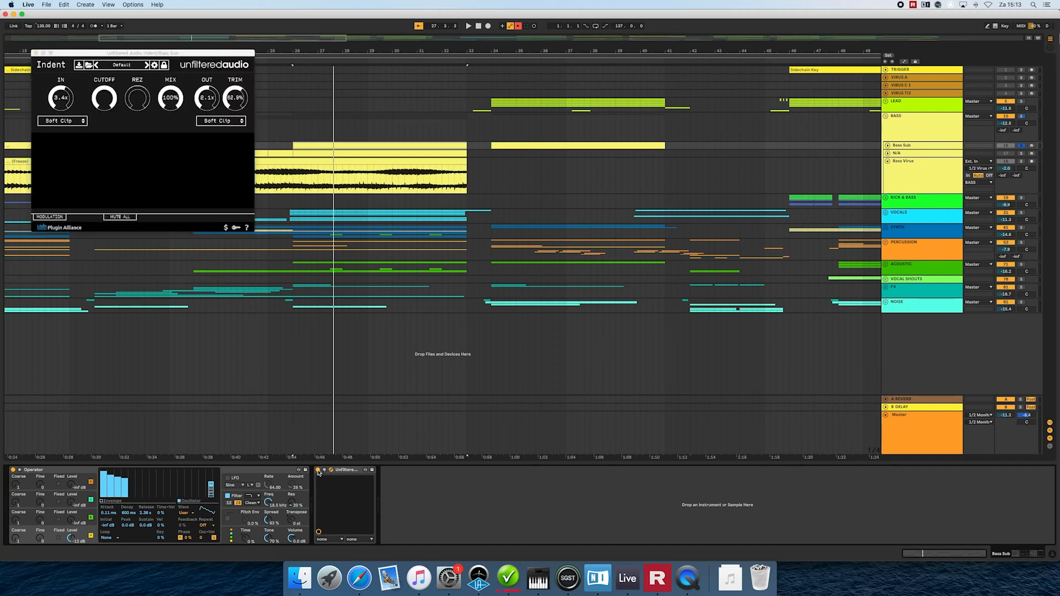
{"action": "key", "text": "space"}
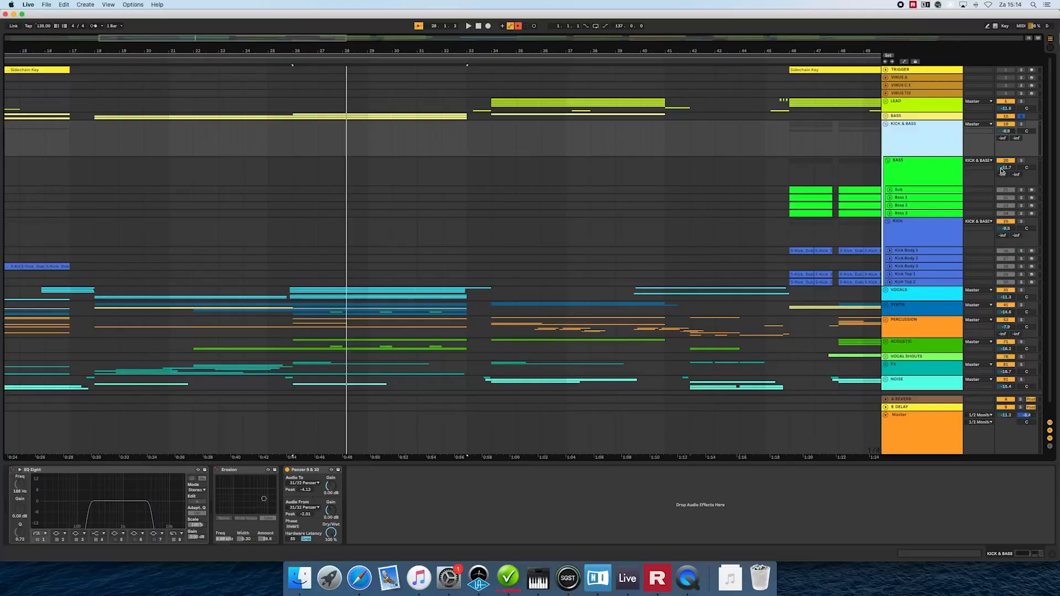
- Show the BASS subgroup's effects inside KICK & BASS and inspect the Kick Body 2 fill clip at bar 54
{"action": "left_click", "coordinate": [938, 181]}
{"action": "scroll", "coordinate": [753, 163], "scroll_direction": "right", "scroll_amount": 10}
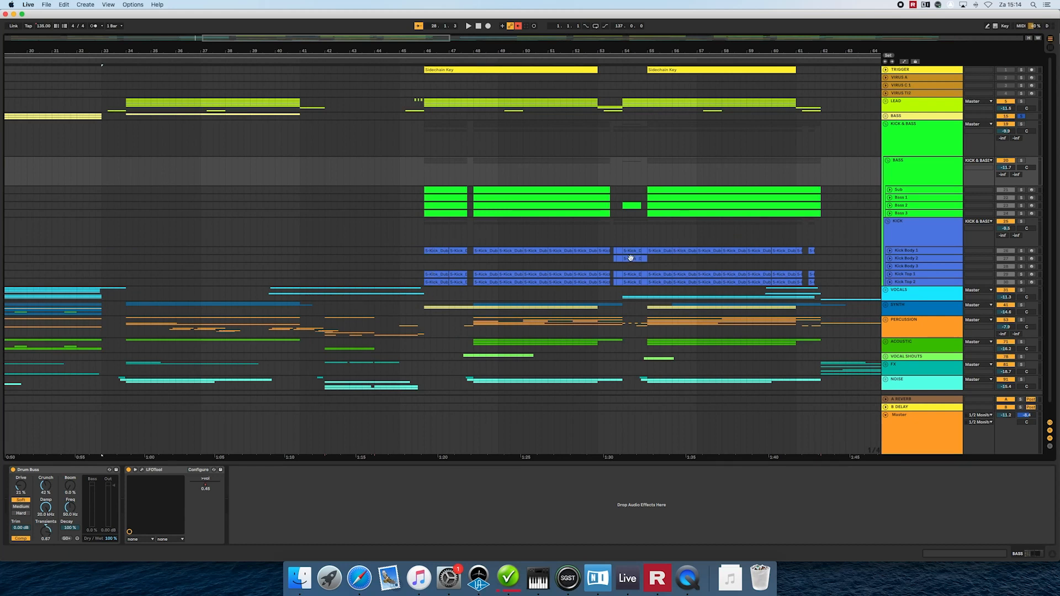
{"action": "left_click", "coordinate": [630, 258]}
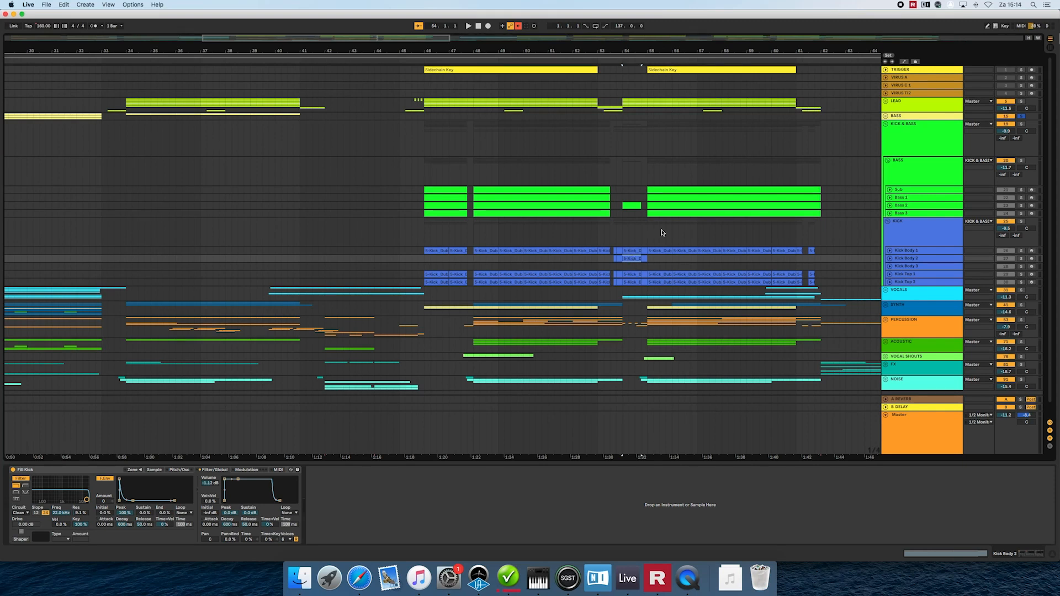
- Solo Kick Body 1 and play its clips at bars 102 and 104
{"action": "left_click", "coordinate": [576, 250]}
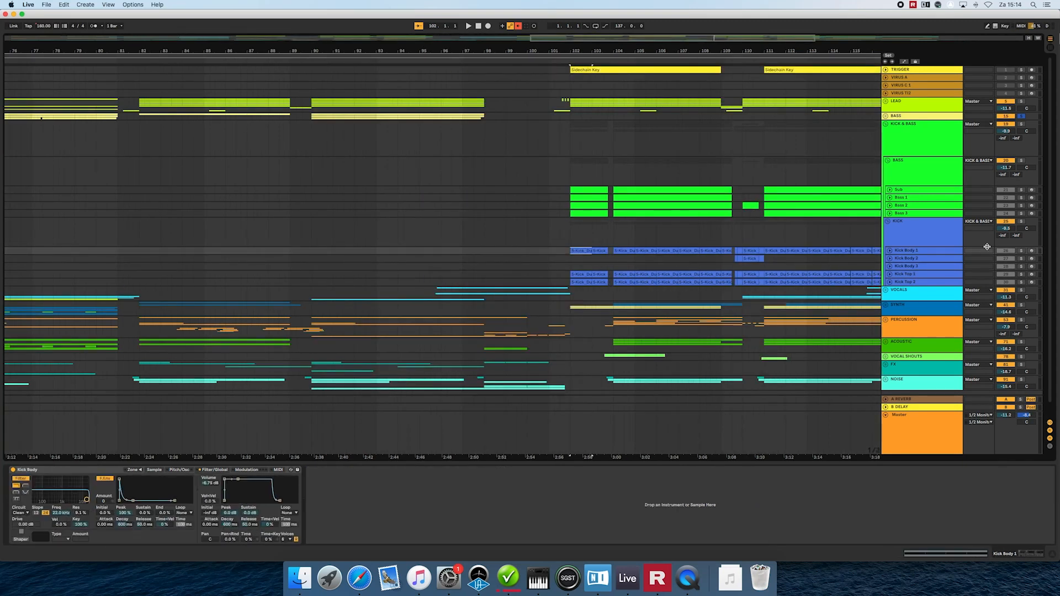
{"action": "key", "text": "space"}
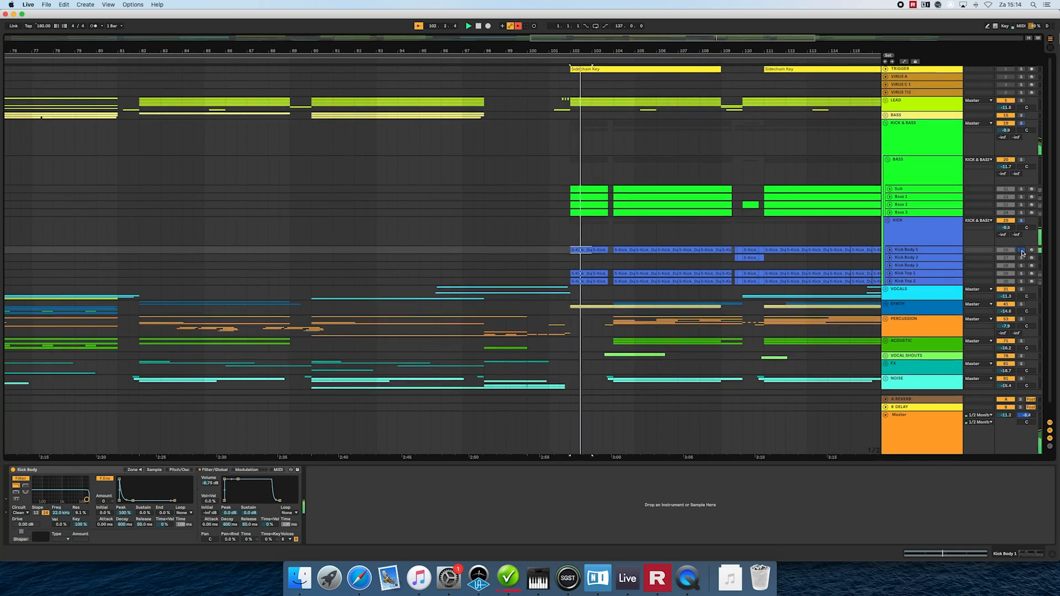
{"action": "left_click", "coordinate": [624, 250]}
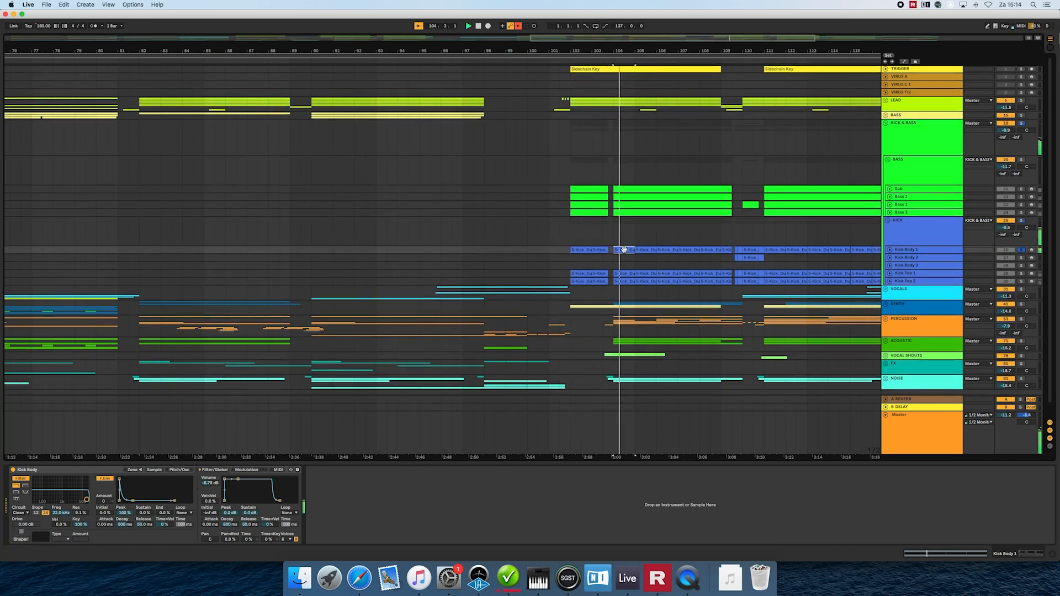
- Bypass the Panzer external effect on the KICK & BASS group and play the soloed Kick Body 1 again
{"action": "left_click", "coordinate": [921, 129]}
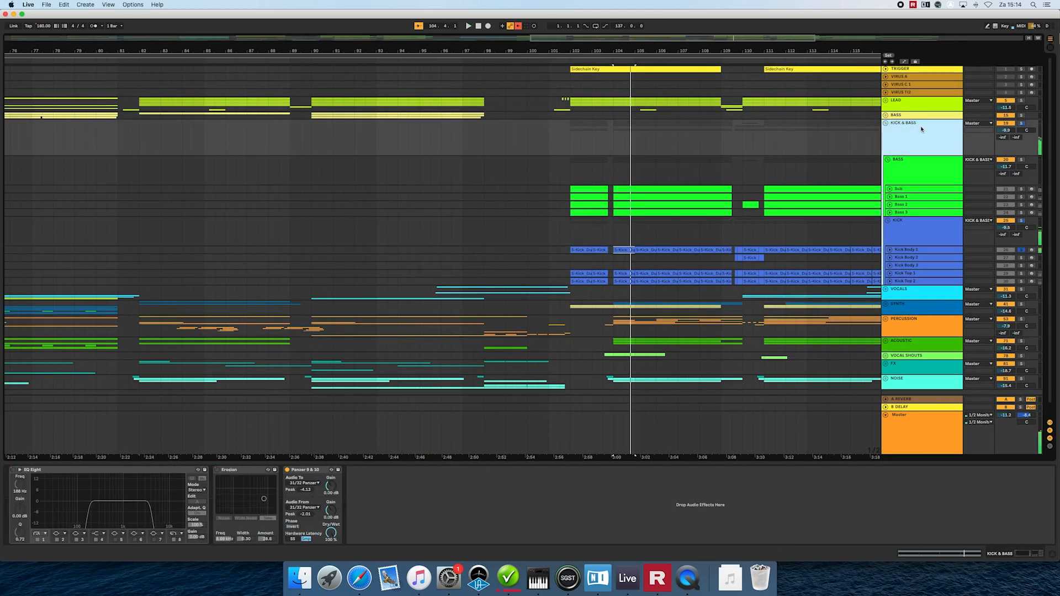
{"action": "left_click", "coordinate": [287, 470]}
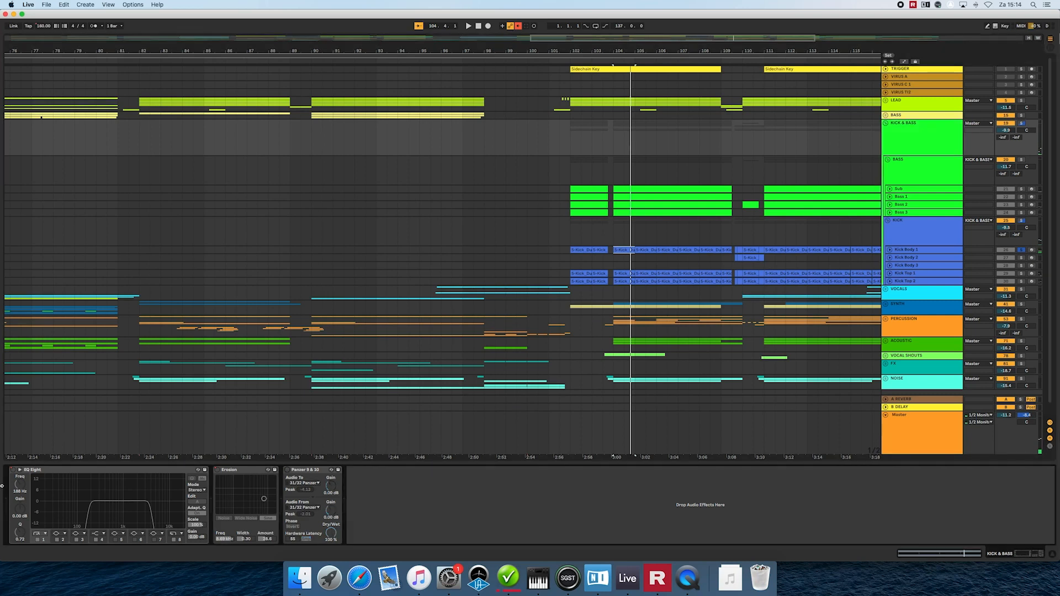
{"action": "left_click", "coordinate": [936, 241]}
{"action": "key", "text": "space"}
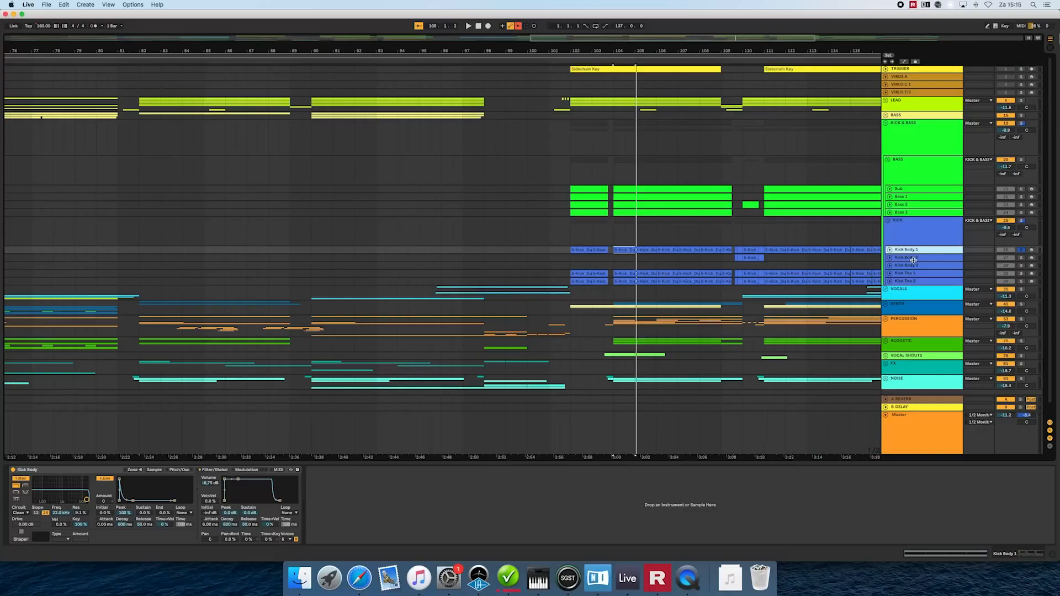
- Go through Kick Body 2 and the two Kick Top tracks, soloing Kick Top 1 to hear it
{"action": "left_click", "coordinate": [913, 259]}
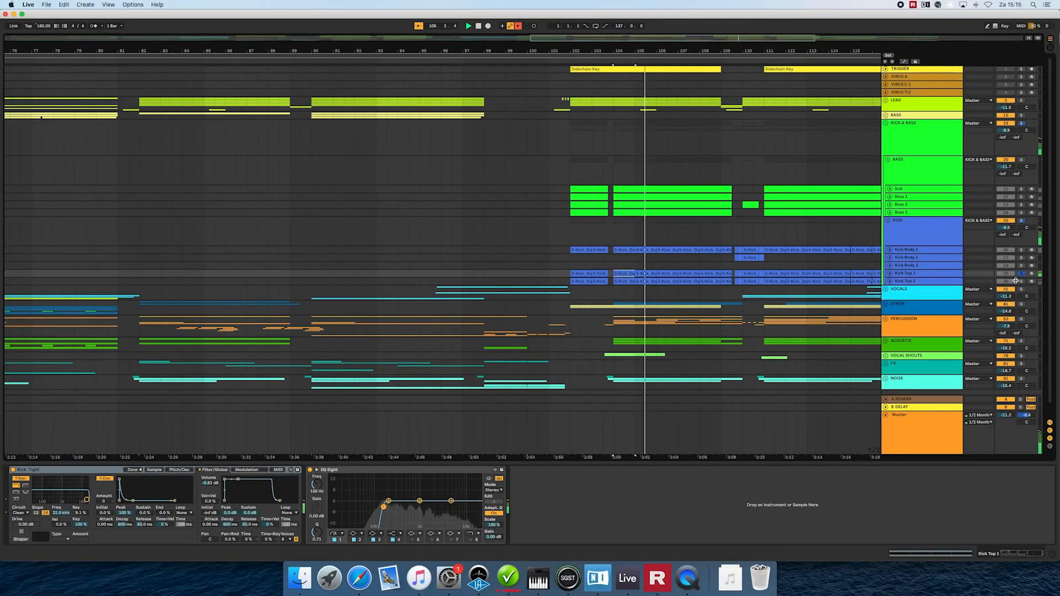
{"action": "left_click", "coordinate": [926, 282]}
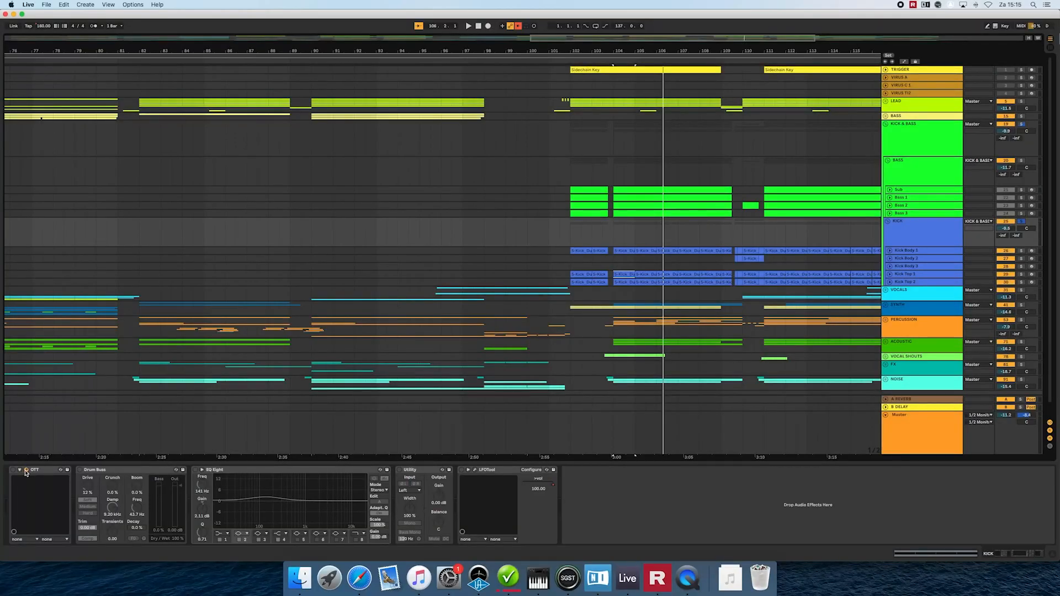
- Open OTT on the KICK group, turn it on and play the group through its effect chain
{"action": "left_click", "coordinate": [25, 471]}
{"action": "left_click", "coordinate": [925, 222]}
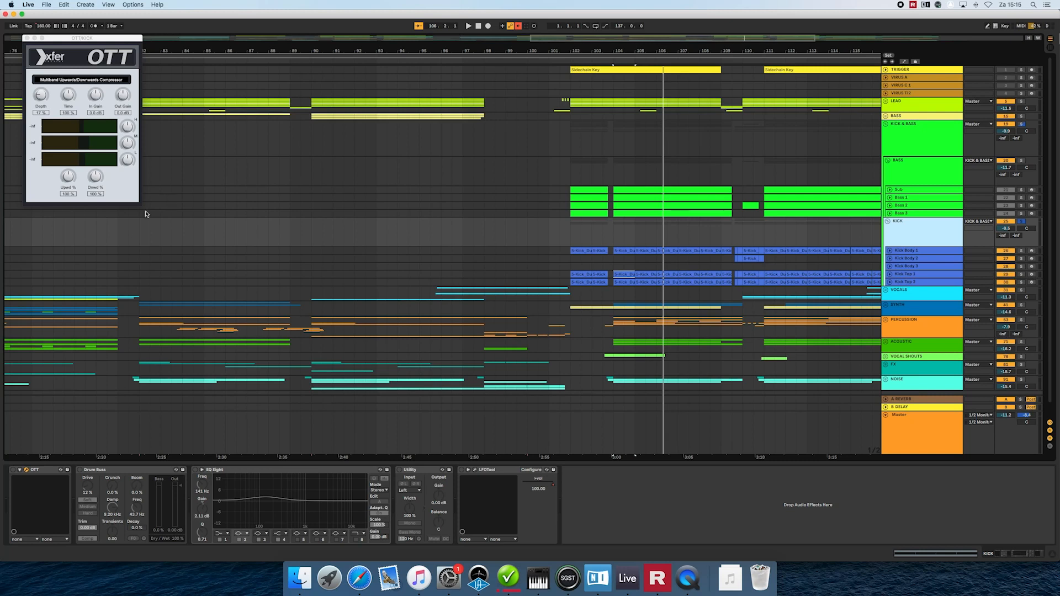
{"action": "left_click", "coordinate": [13, 473]}
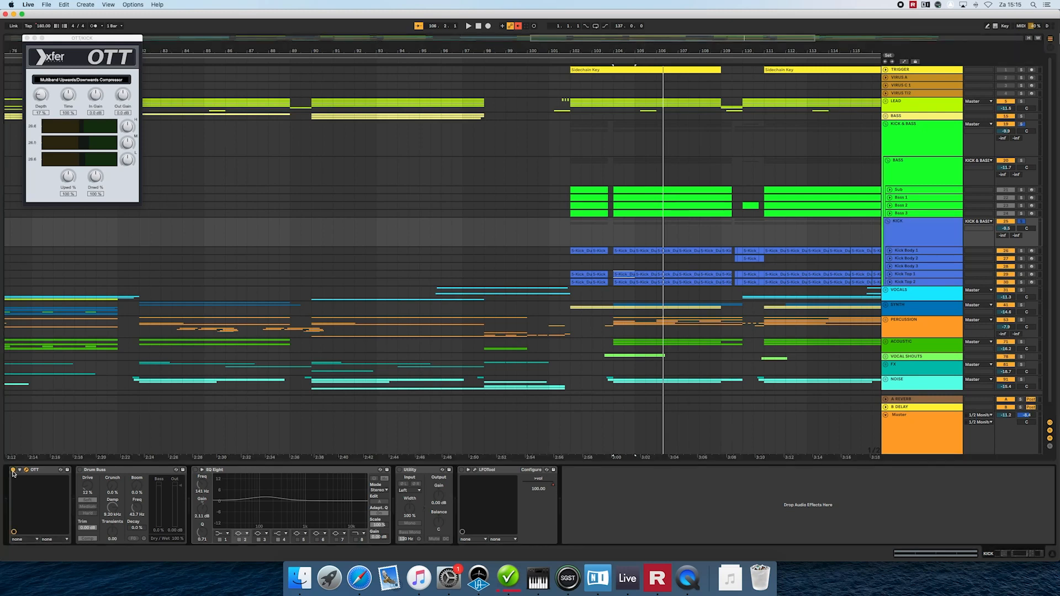
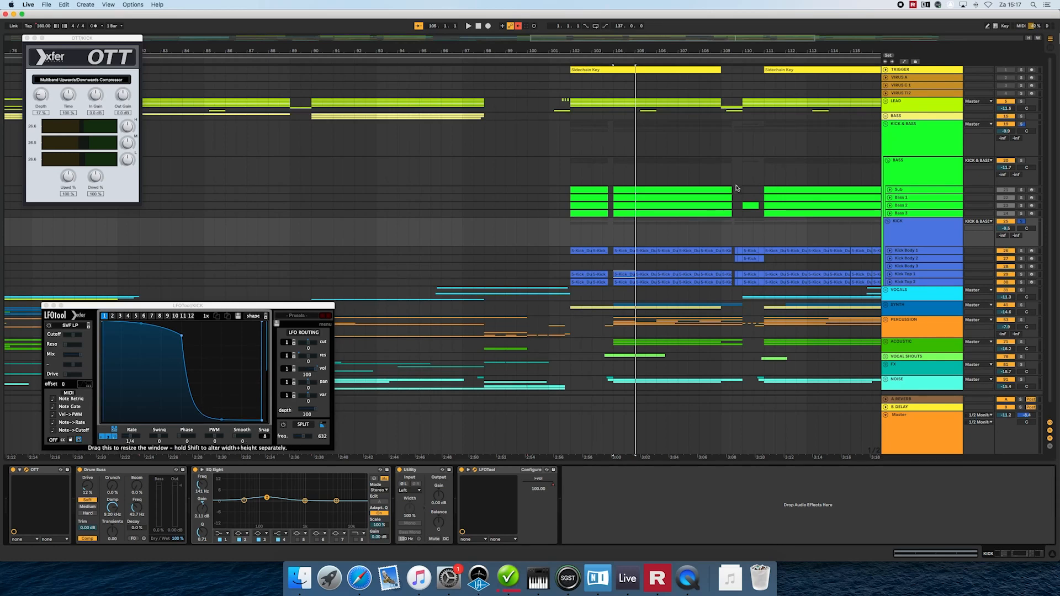
{"action": "key", "text": "space"}
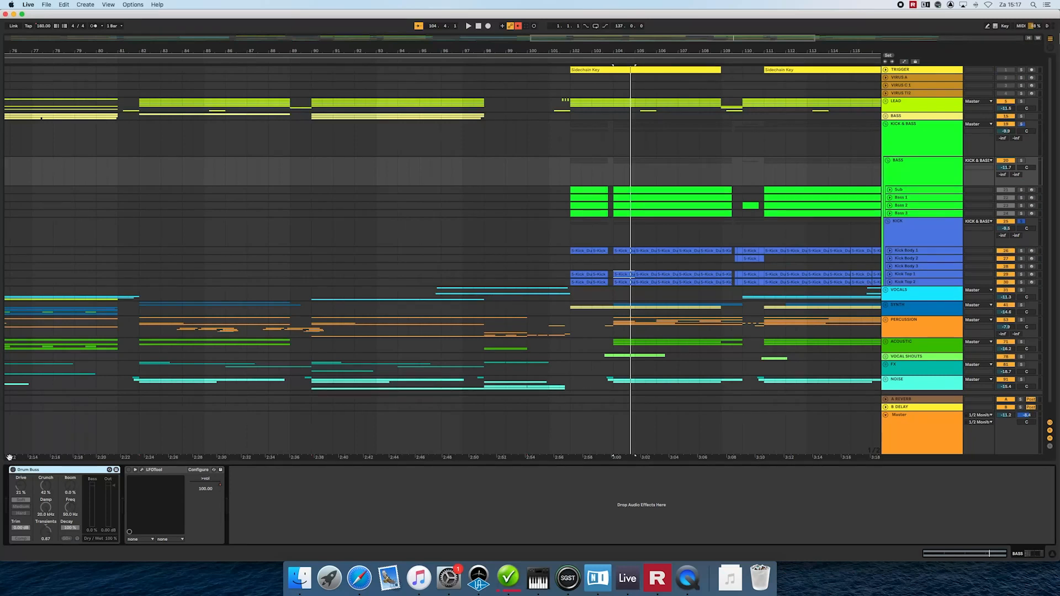
- Play the soloed Sub track and show its OTT settings and the Operator's oscillator waveform
{"action": "left_click", "coordinate": [920, 190]}
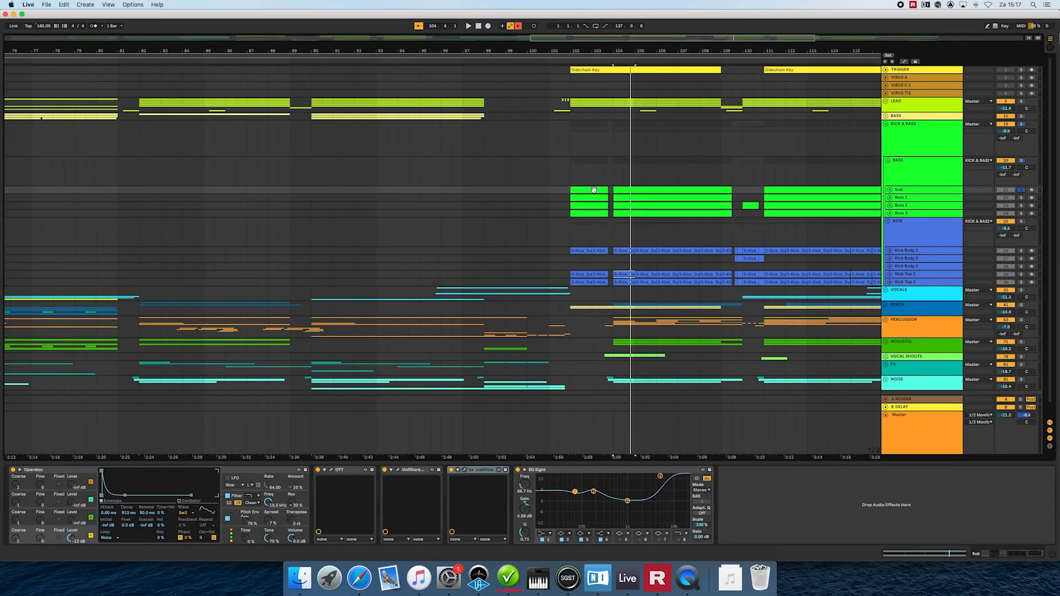
{"action": "key", "text": "space"}
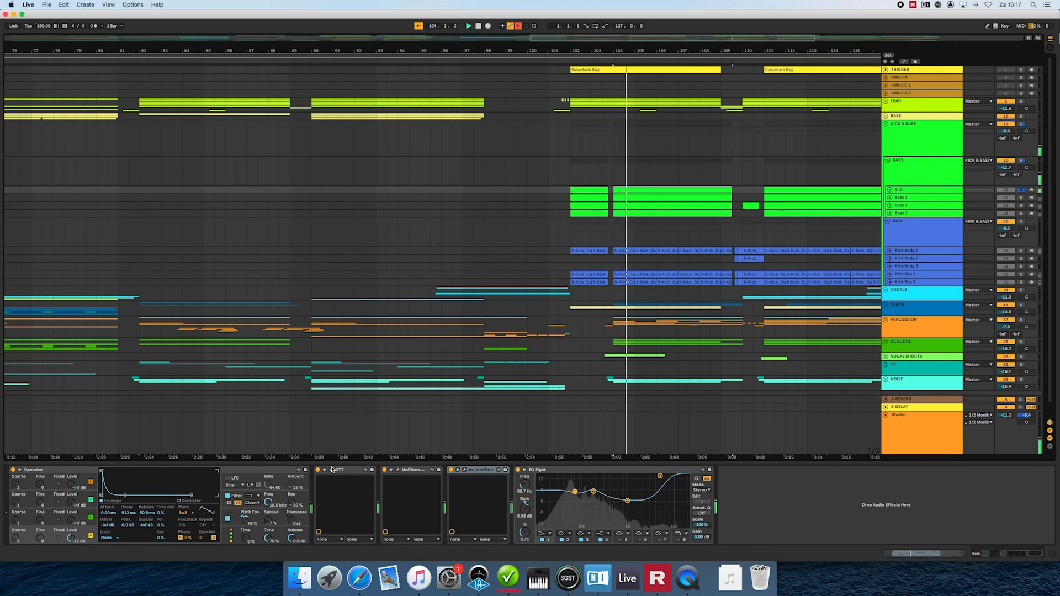
{"action": "left_click", "coordinate": [332, 471]}
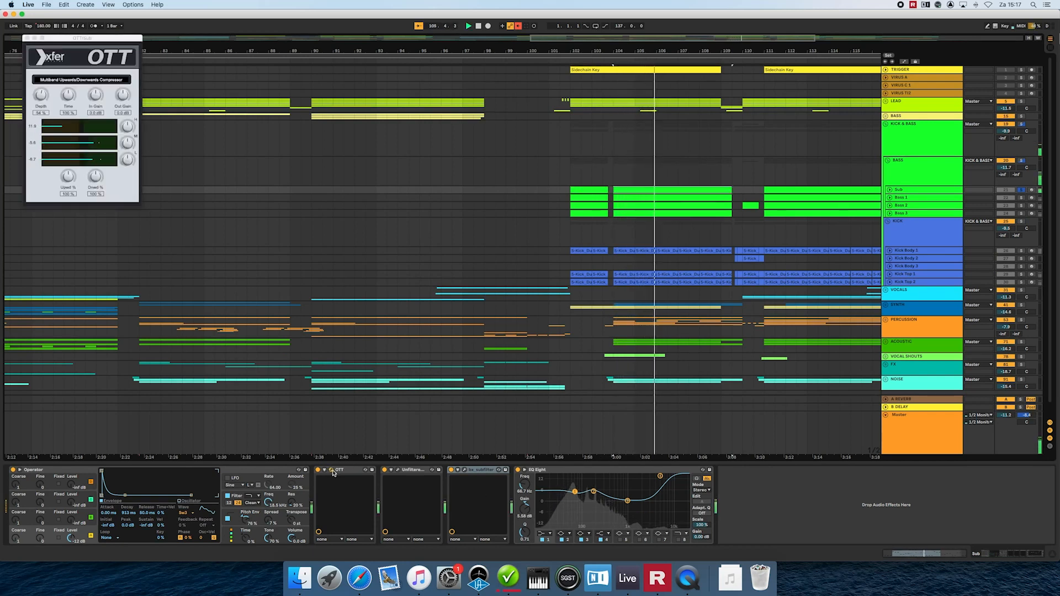
{"action": "left_click", "coordinate": [332, 470]}
{"action": "left_click", "coordinate": [181, 503]}
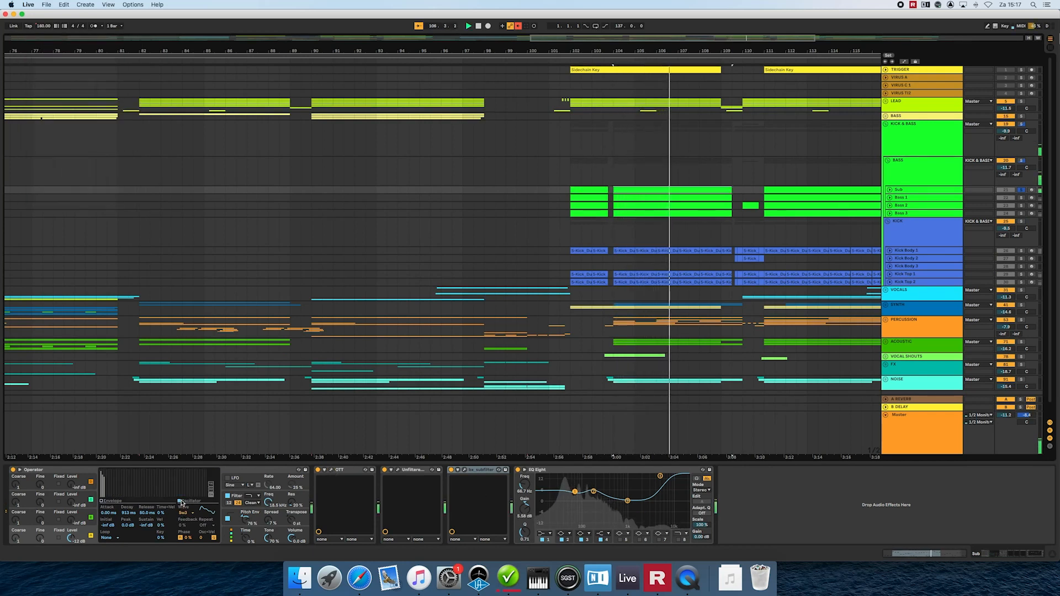
- View the Unfiltered Audio and bx_subfilter plug-ins on the Sub track and close them again
{"action": "left_click", "coordinate": [398, 470]}
{"action": "left_click", "coordinate": [398, 470]}
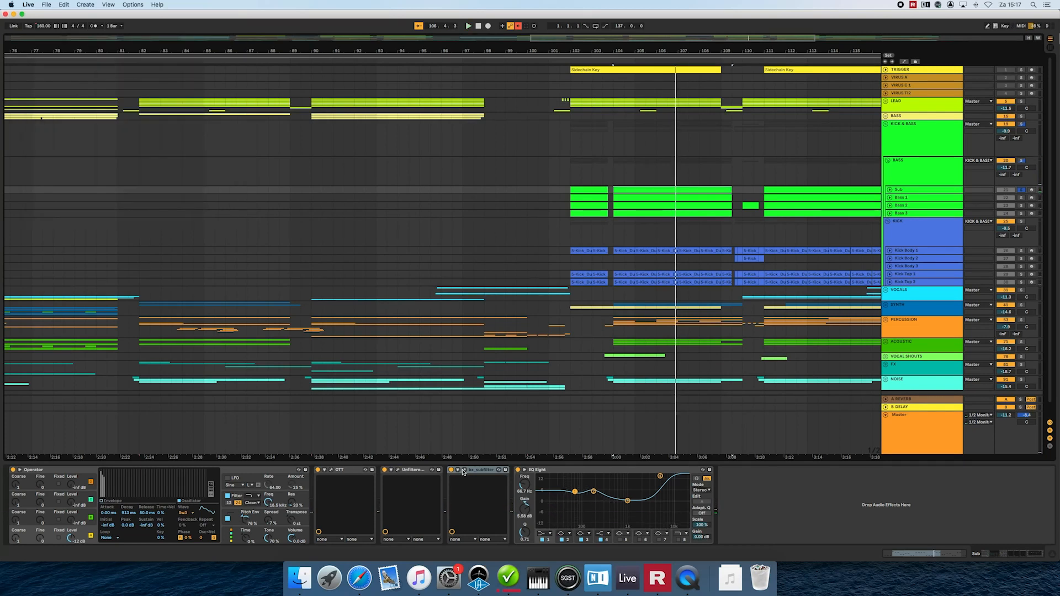
{"action": "left_click", "coordinate": [463, 470]}
{"action": "left_click", "coordinate": [463, 471]}
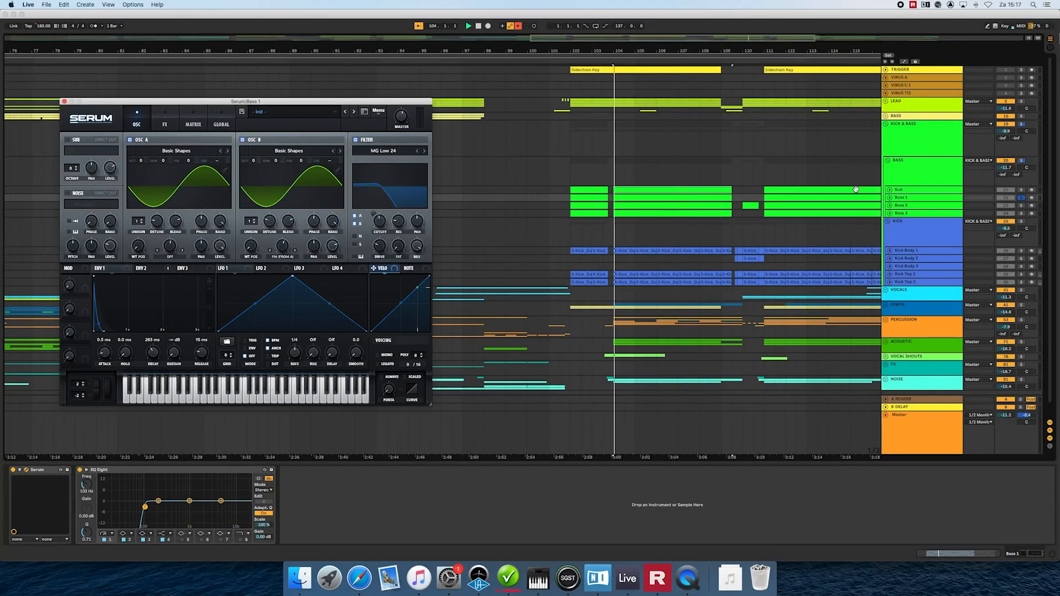
- Listen to the Bass 1 layer with its Serum patch and go through the Bass 2 and Bass 3 tracks
{"action": "left_click", "coordinate": [756, 194]}
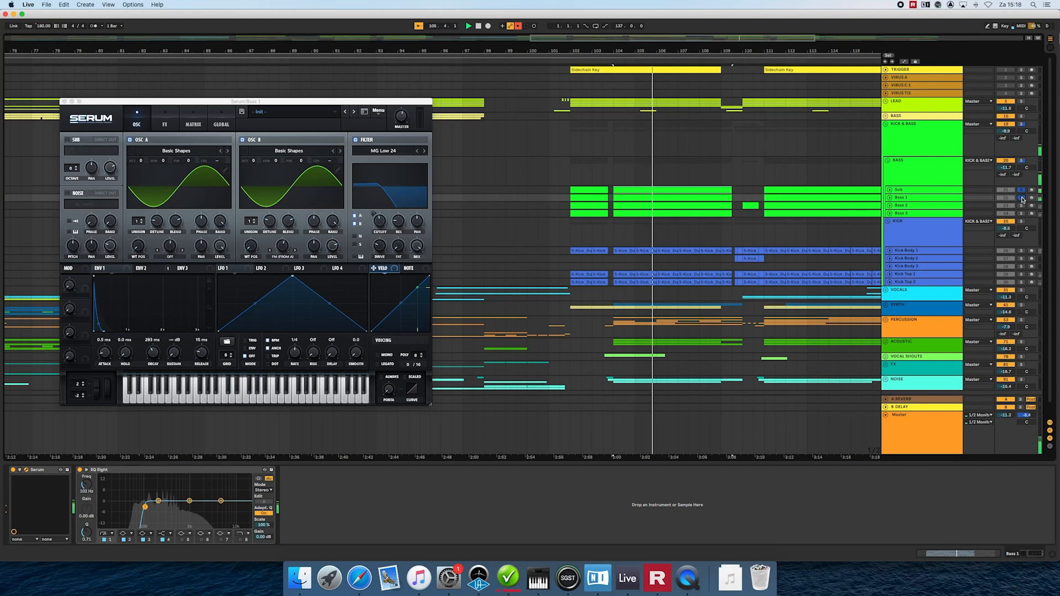
{"action": "left_click", "coordinate": [913, 206]}
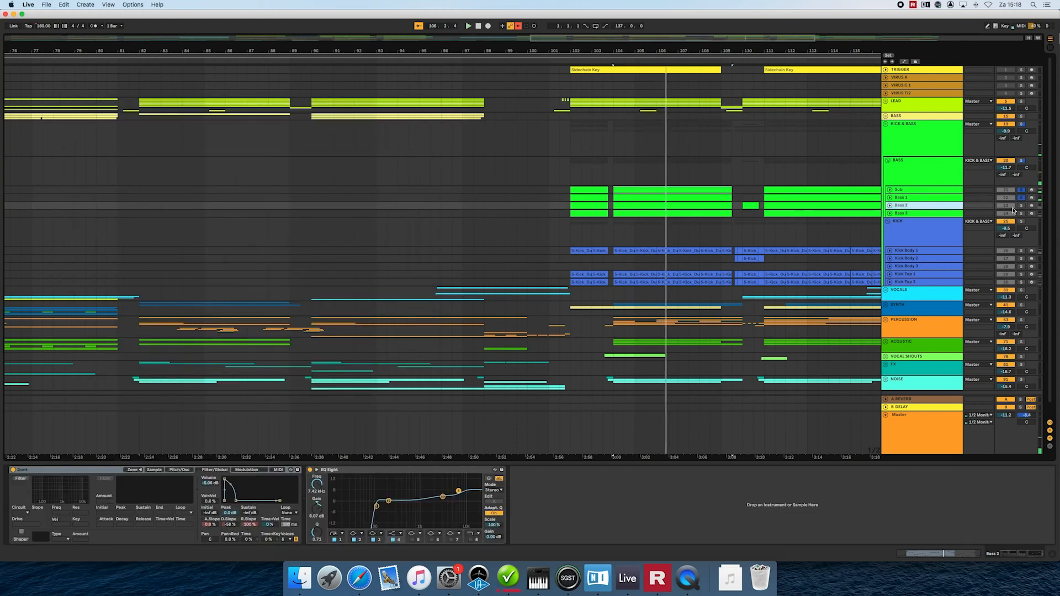
{"action": "key", "text": "space"}
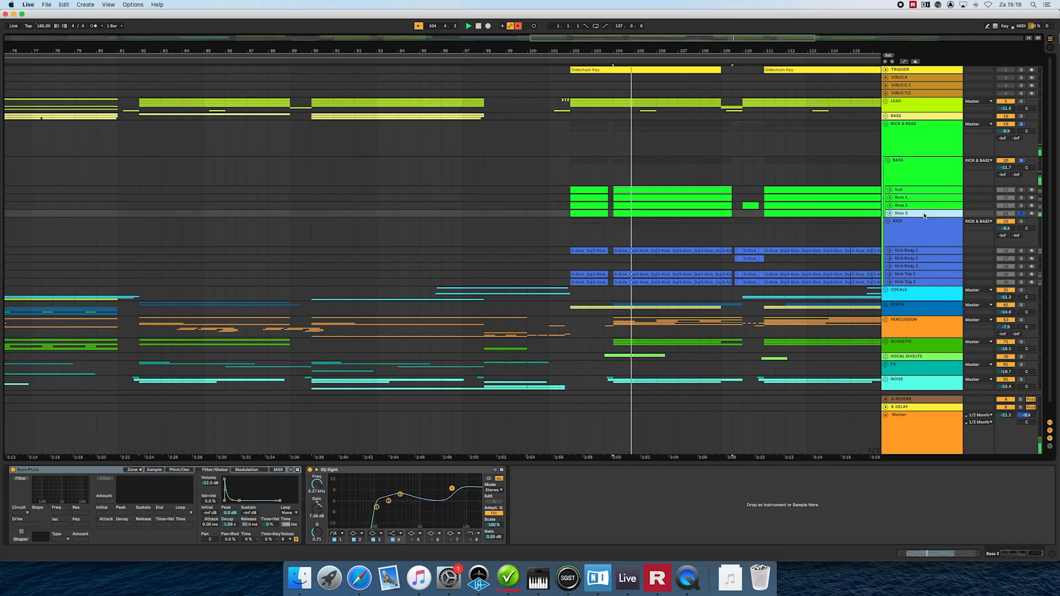
- Turn on Drum Buss on the BASS group, play the soloed group with it bypassed and active, and listen through LFOTool
{"action": "left_click", "coordinate": [907, 164]}
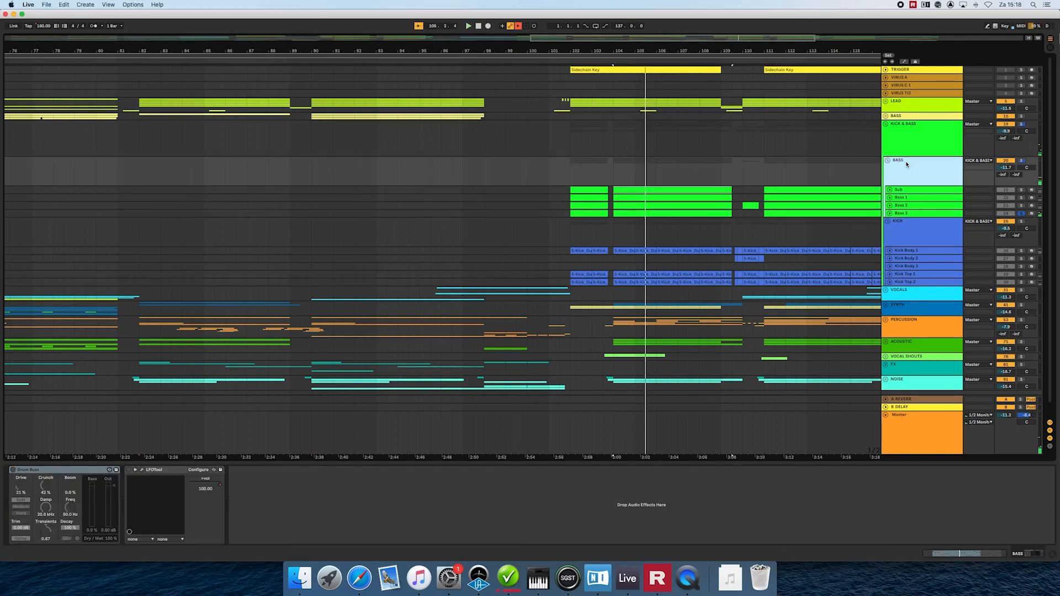
{"action": "left_click", "coordinate": [13, 472]}
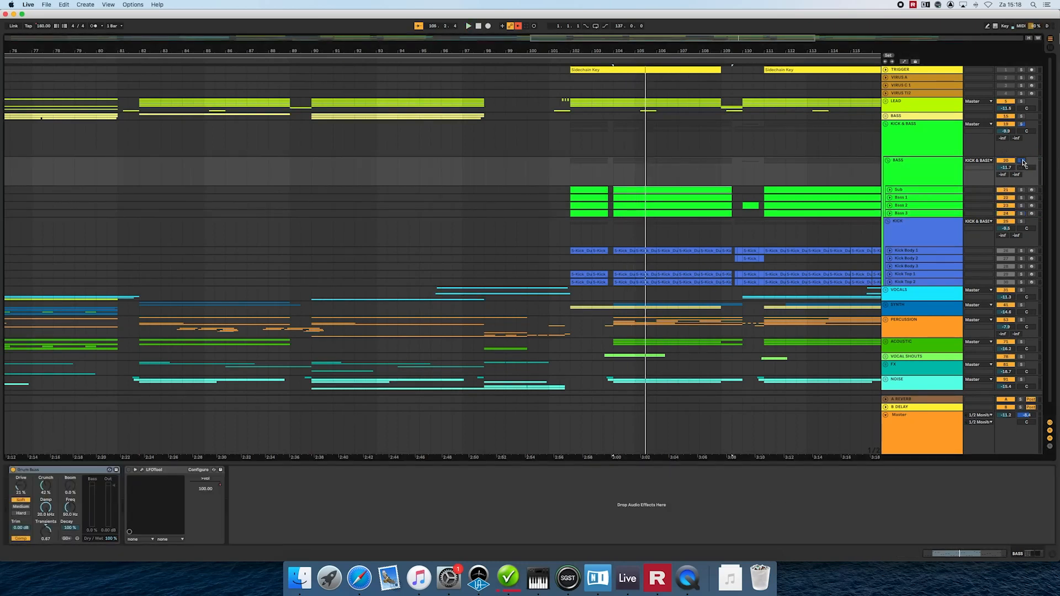
{"action": "left_click", "coordinate": [942, 171]}
{"action": "key", "text": "space"}
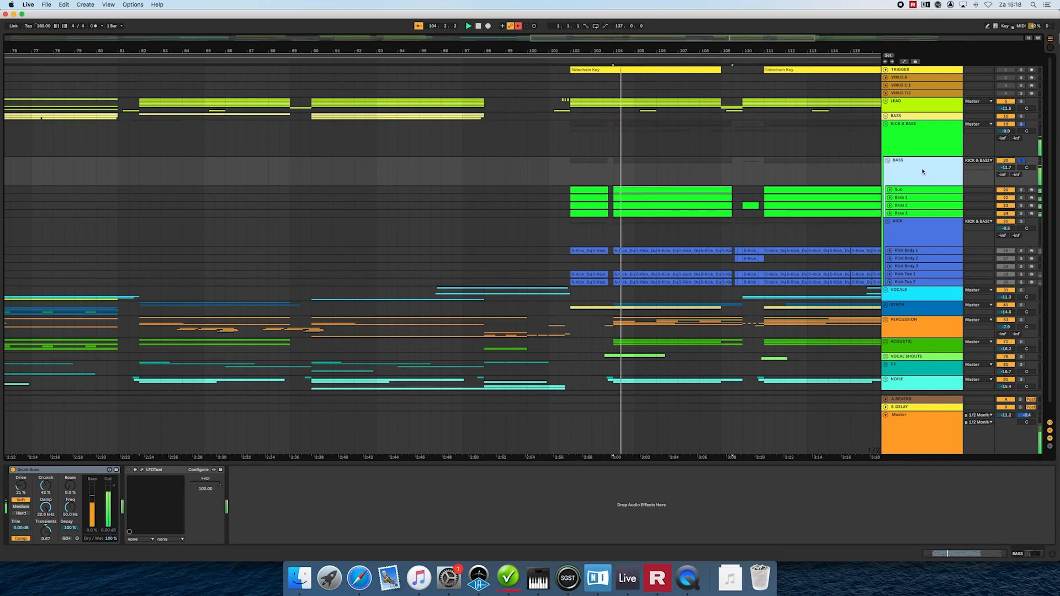
{"action": "left_click", "coordinate": [12, 469]}
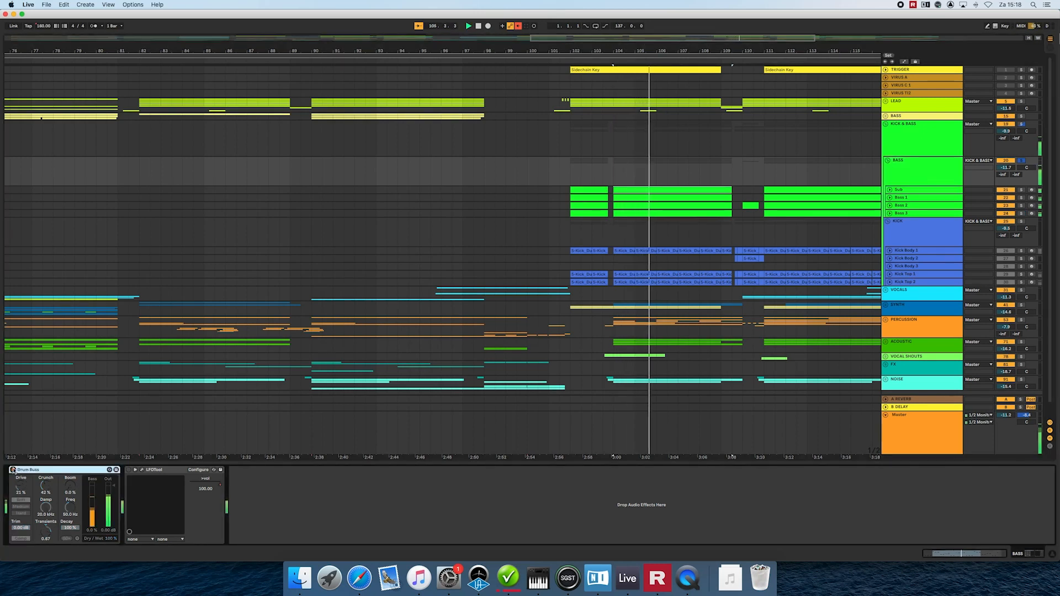
{"action": "left_click", "coordinate": [13, 470]}
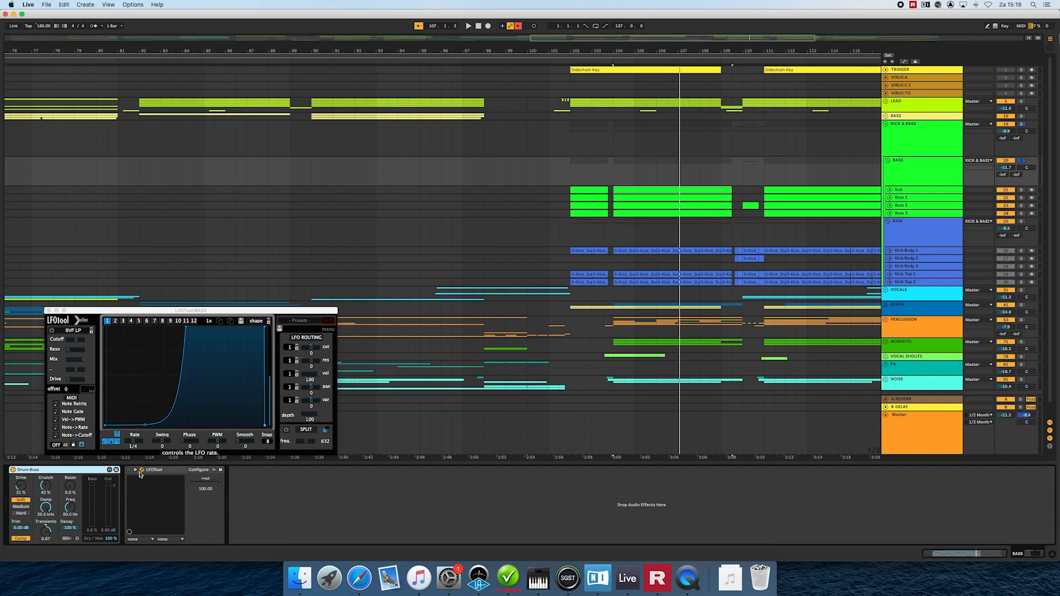
{"action": "key", "text": "space"}
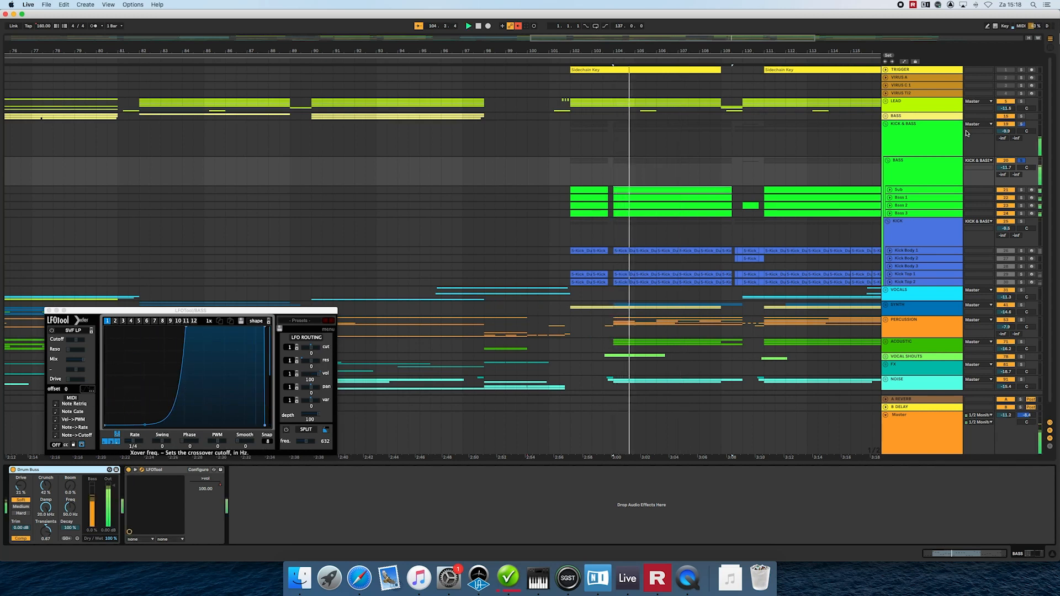
- Play the KICK & BASS group from bar 102 through EQ Eight and Erosion, soloing the whole group
{"action": "left_click", "coordinate": [933, 141]}
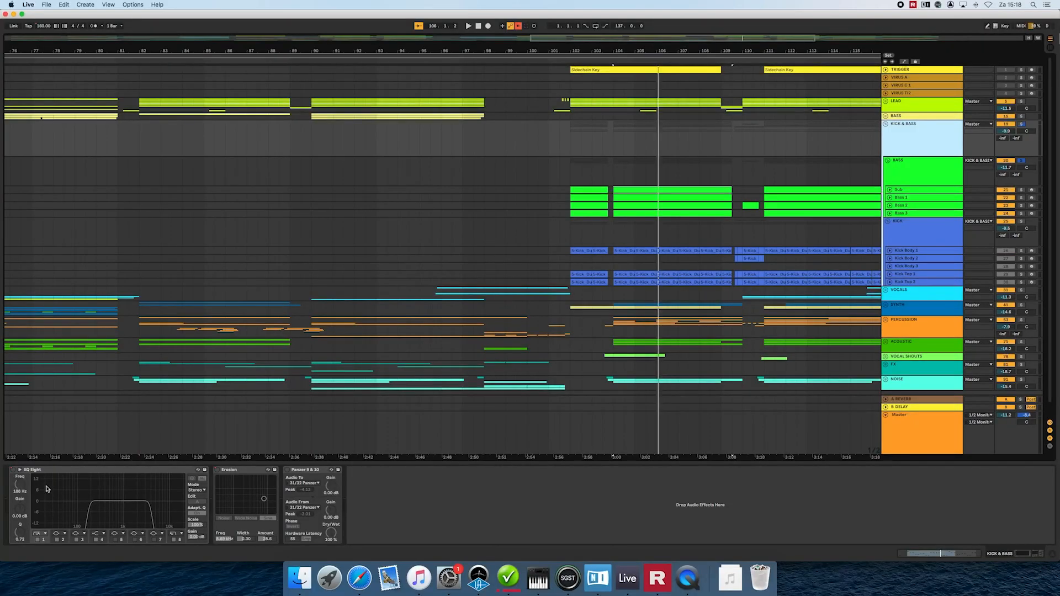
{"action": "left_click", "coordinate": [571, 178]}
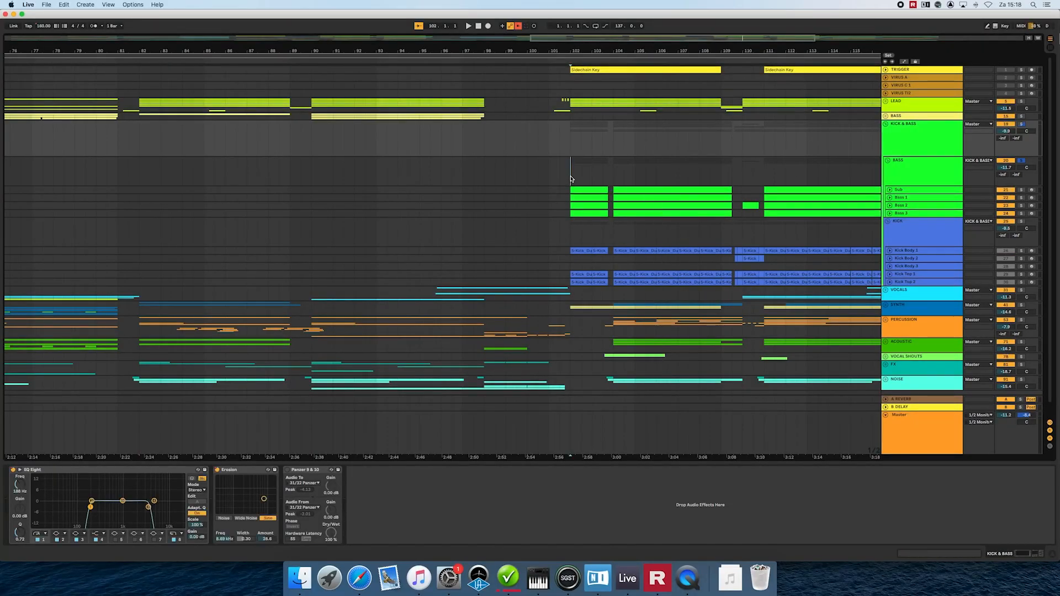
{"action": "left_click", "coordinate": [917, 125]}
{"action": "key", "text": "space"}
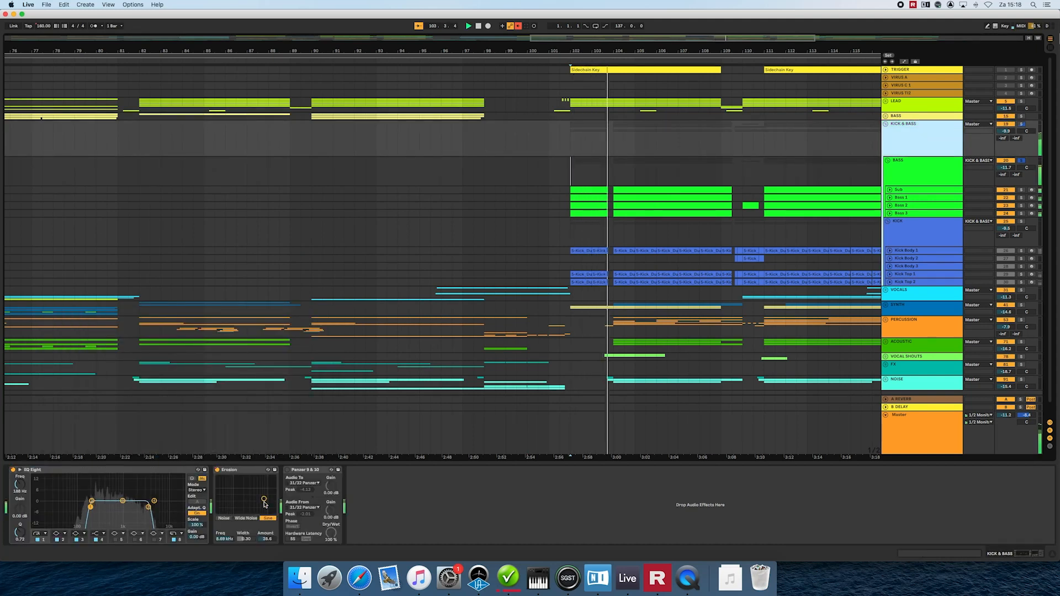
{"action": "key", "text": "space"}
{"action": "left_click", "coordinate": [1021, 124]}
{"action": "key", "text": "space"}
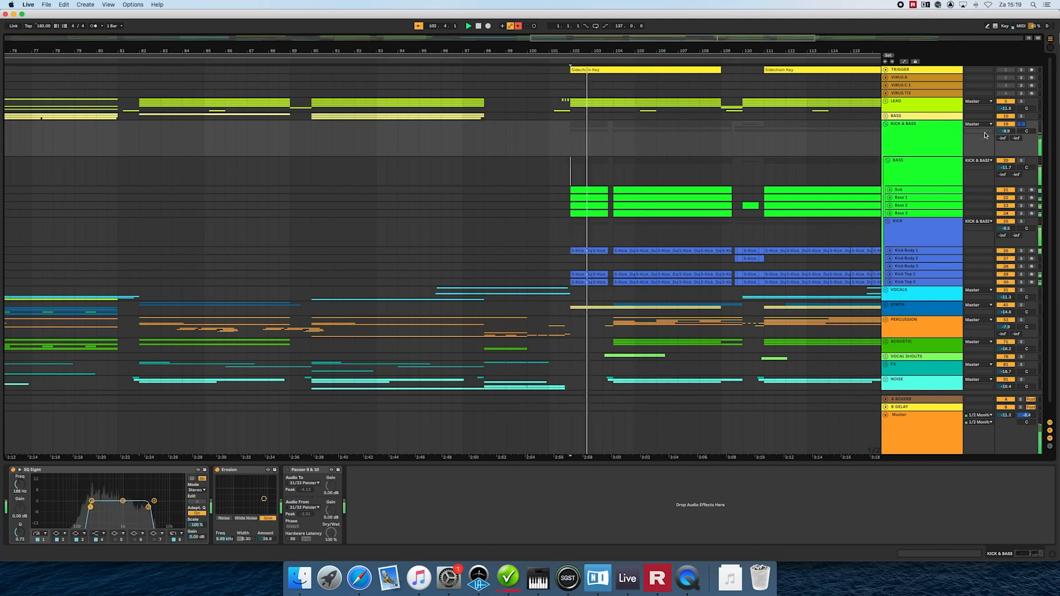
- Play the KICK & BASS group through only the Panzer external effect and unsolo the group
{"action": "left_click", "coordinate": [895, 130]}
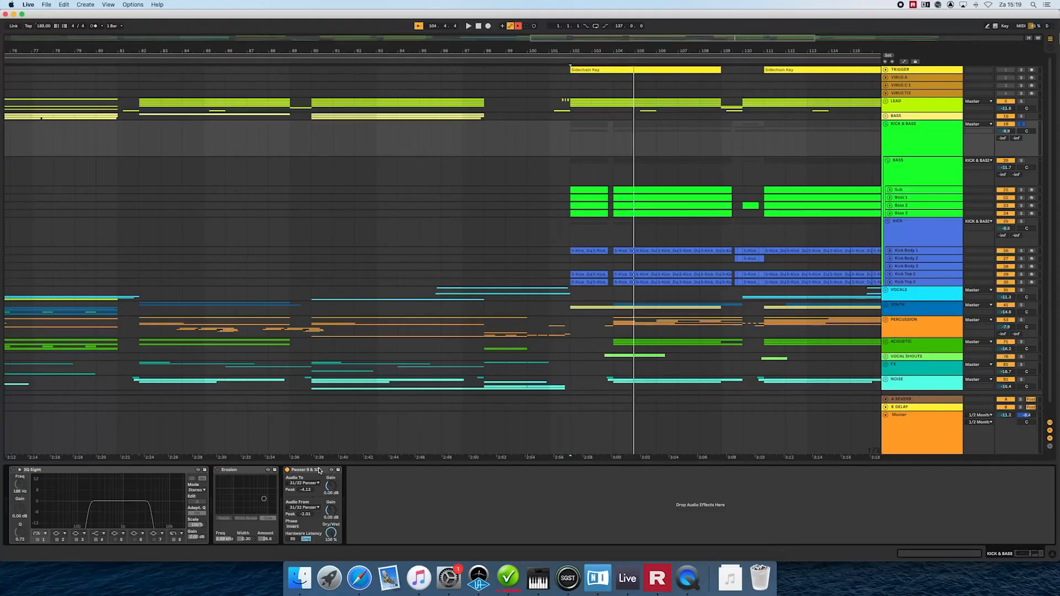
{"action": "key", "text": "space"}
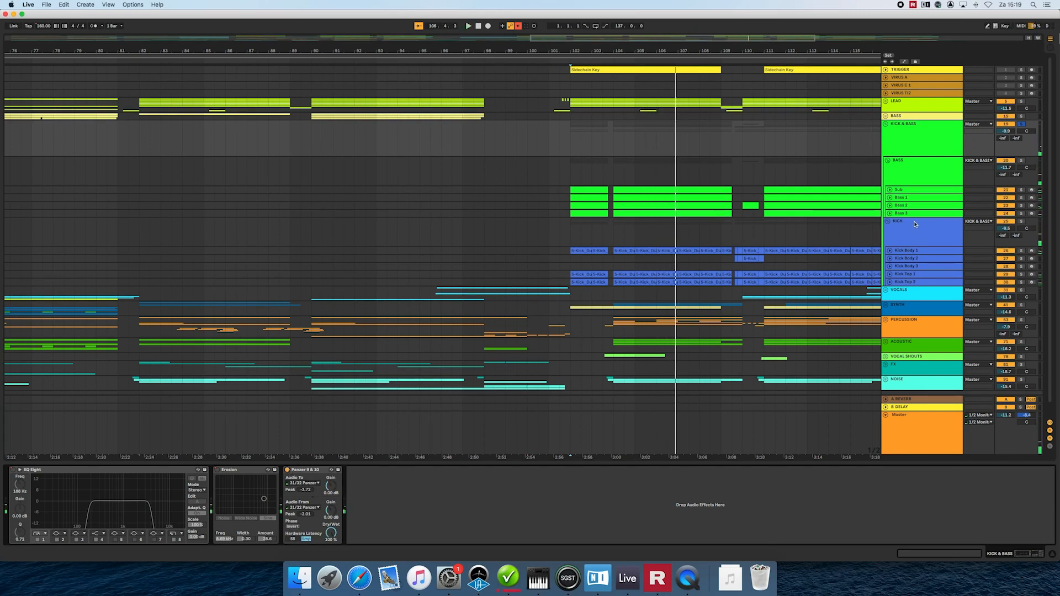
{"action": "key", "text": "space"}
{"action": "left_click", "coordinate": [1022, 126]}
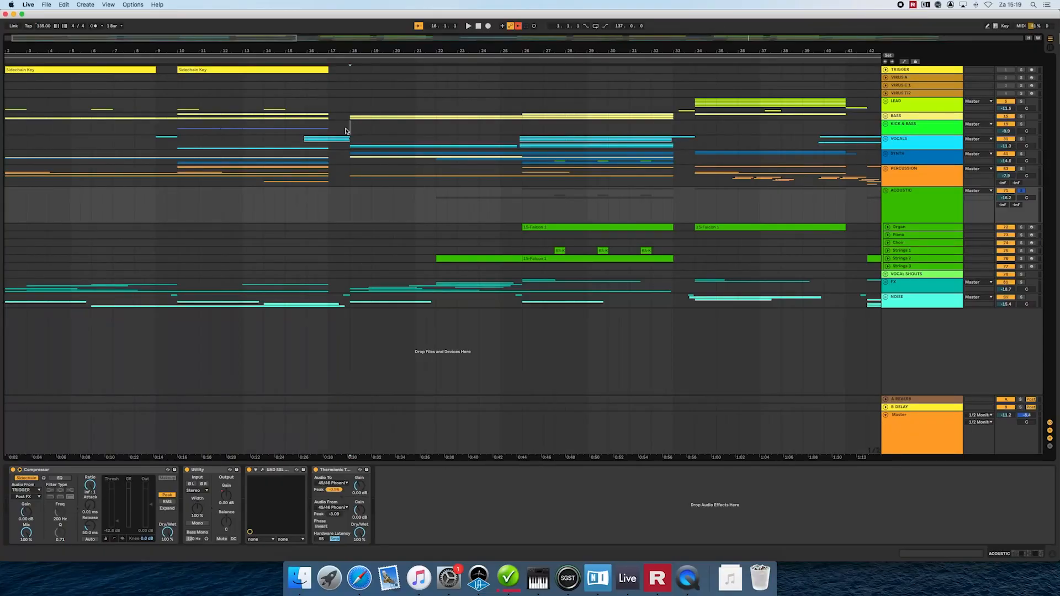
- Show the Action Strings patch in Kontakt on Strings 2 while playing its clips at bars 22 and 26
{"action": "left_click", "coordinate": [346, 131]}
{"action": "left_click_drag", "start_coordinate": [381, 50], "coordinate": [239, 49]}
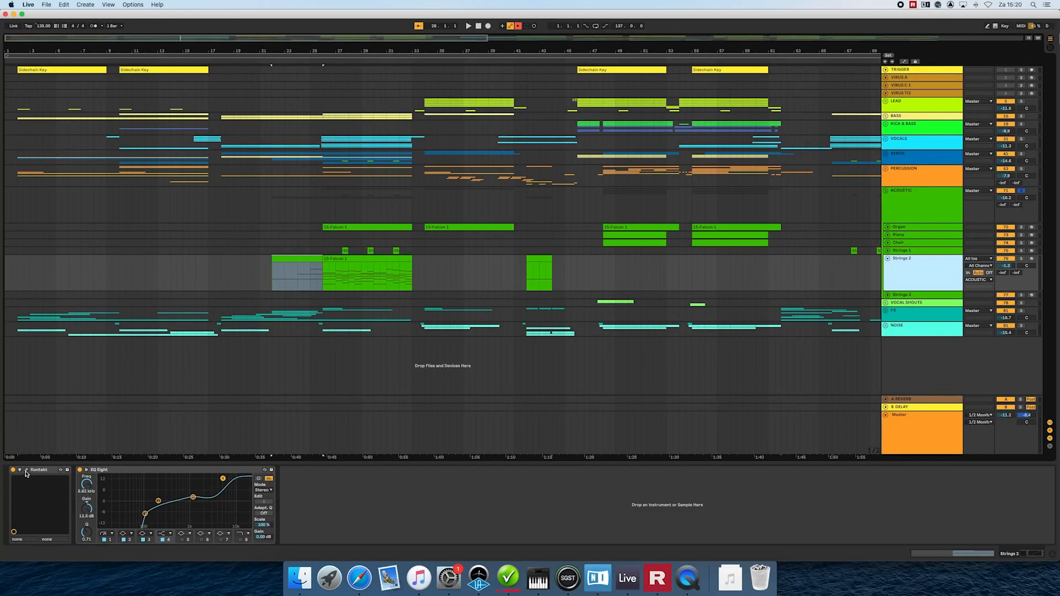
{"action": "left_click", "coordinate": [26, 471]}
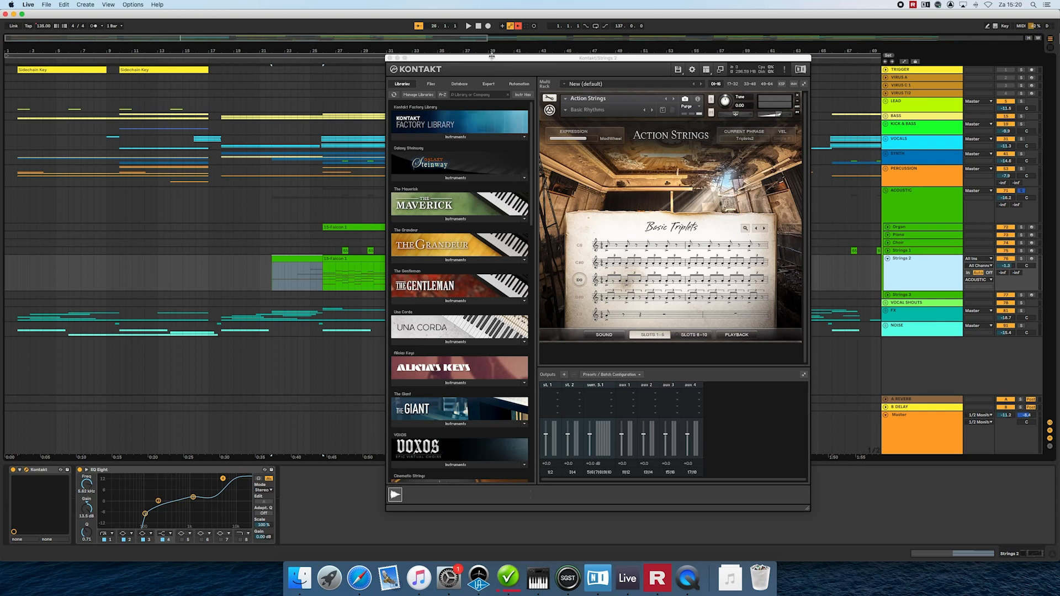
{"action": "key", "text": "space"}
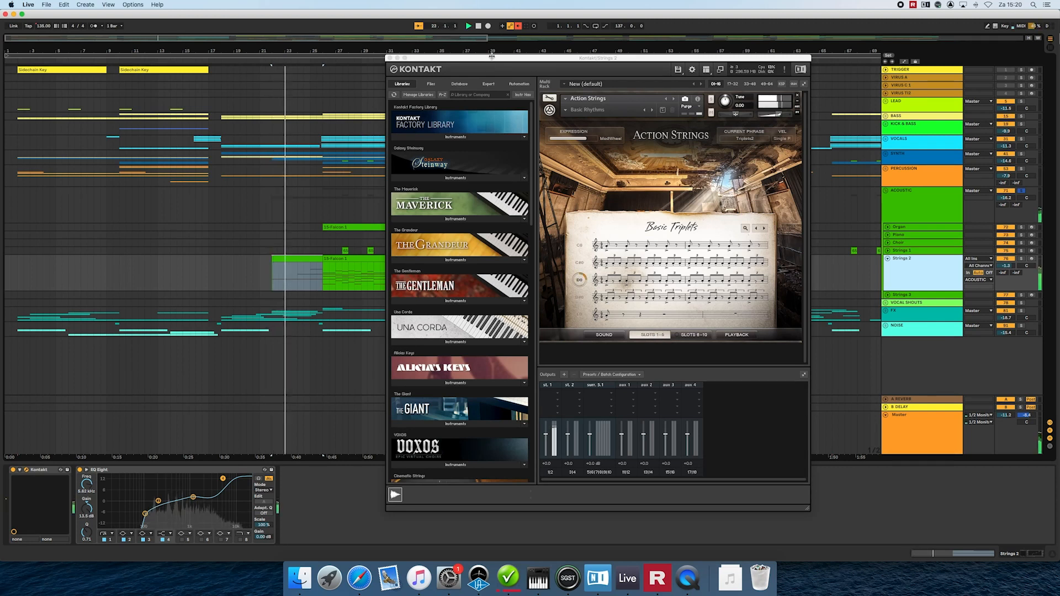
{"action": "left_click", "coordinate": [342, 255]}
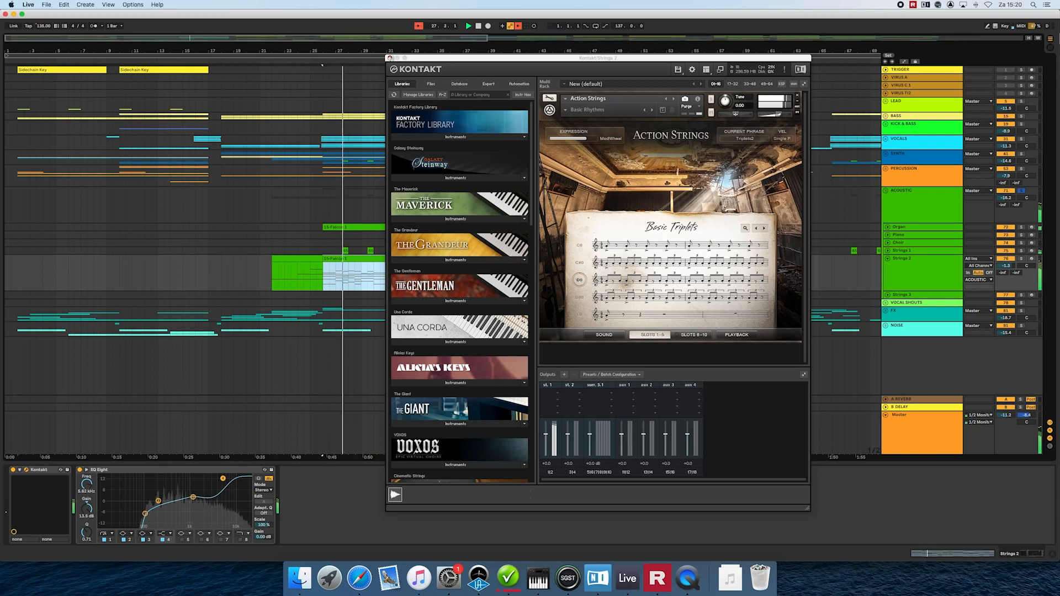
{"action": "left_click", "coordinate": [399, 59]}
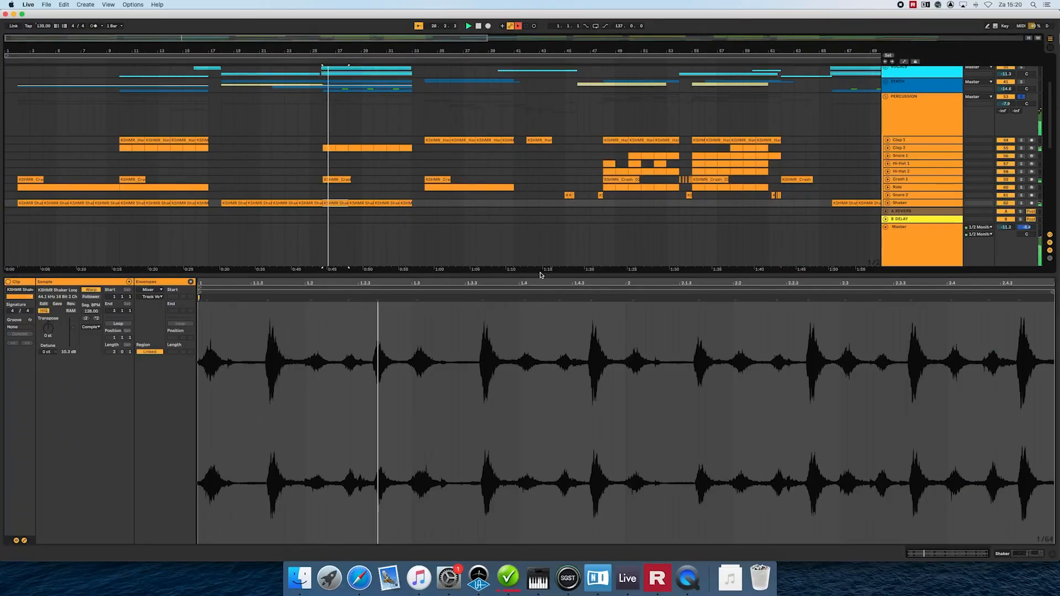
- Hide the clip detail view, unfold the SYNTH group and stop playback at the ACOUSTIC tracks
{"action": "key", "text": "super+alt+l"}
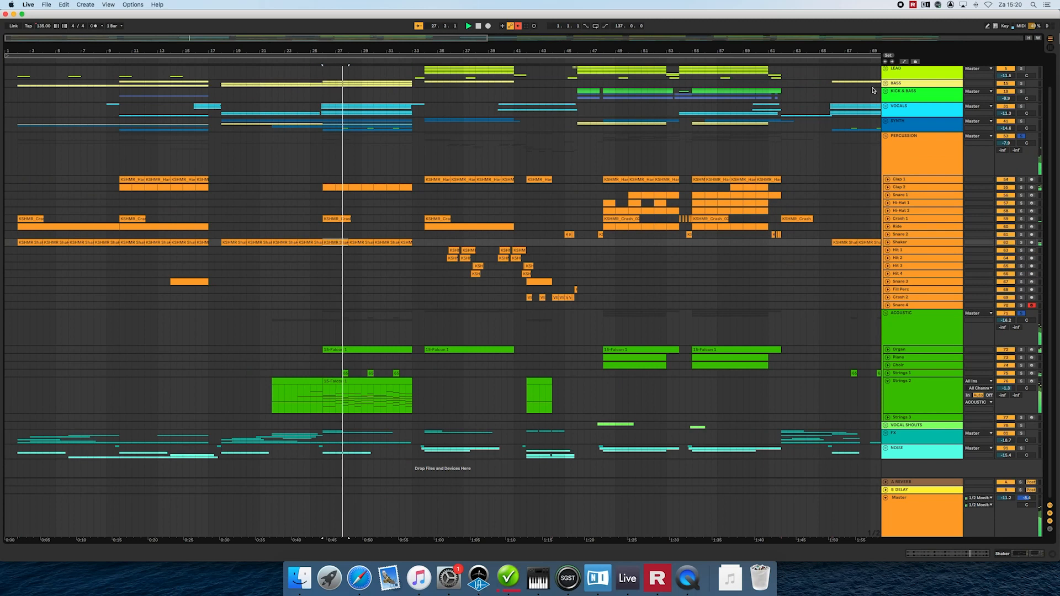
{"action": "left_click", "coordinate": [886, 121]}
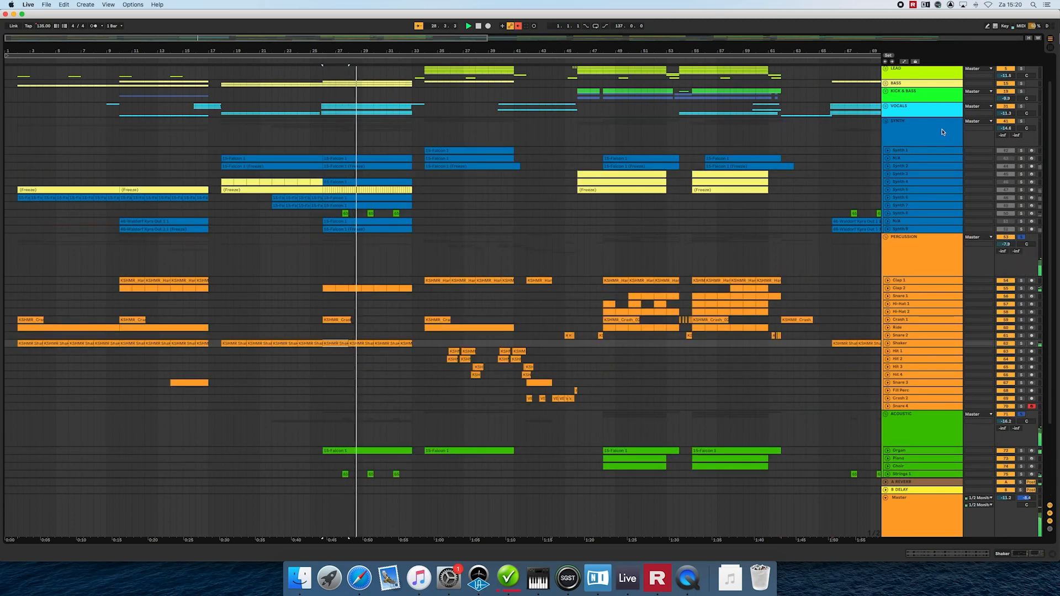
{"action": "left_click", "coordinate": [966, 126]}
{"action": "scroll", "coordinate": [655, 425], "scroll_direction": "down", "scroll_amount": 5}
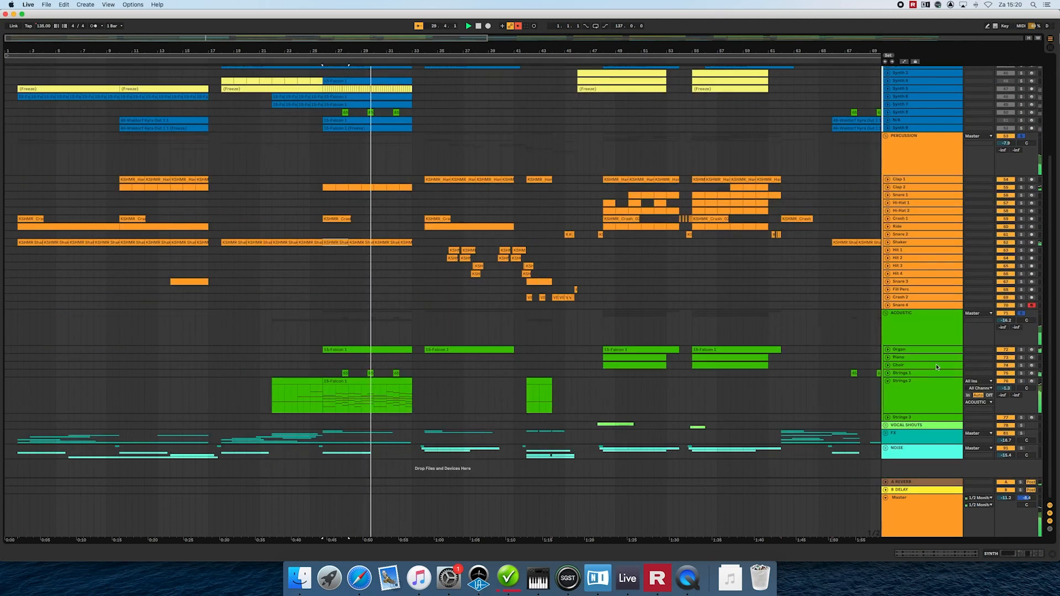
{"action": "key", "text": "space"}
- View the Nexus Church Organ FullReg preset and the Maserati guitar plug-in on the Organ track
{"action": "double_click", "coordinate": [905, 350]}
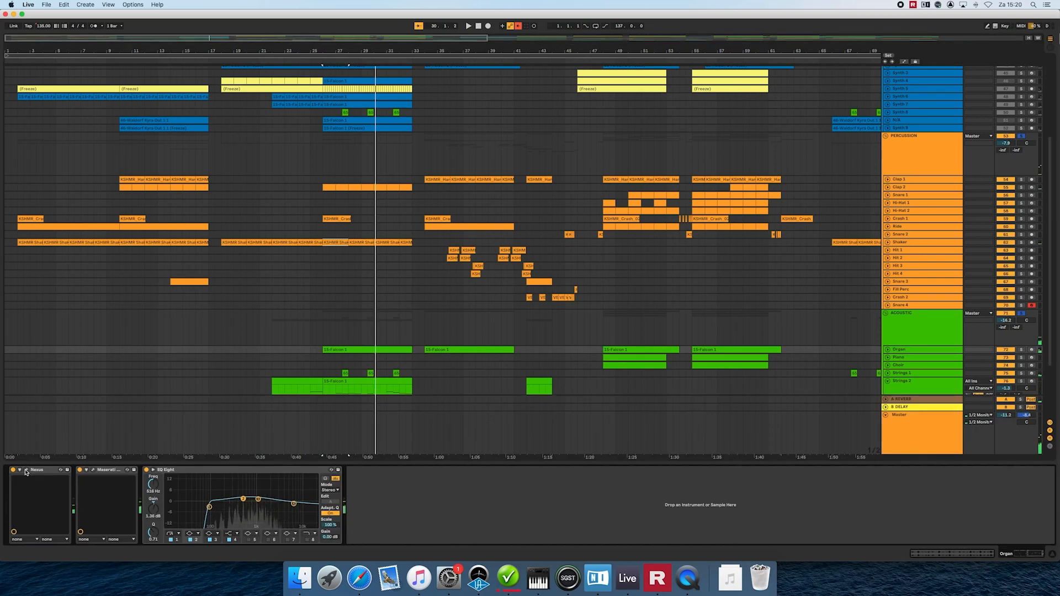
{"action": "left_click", "coordinate": [25, 470]}
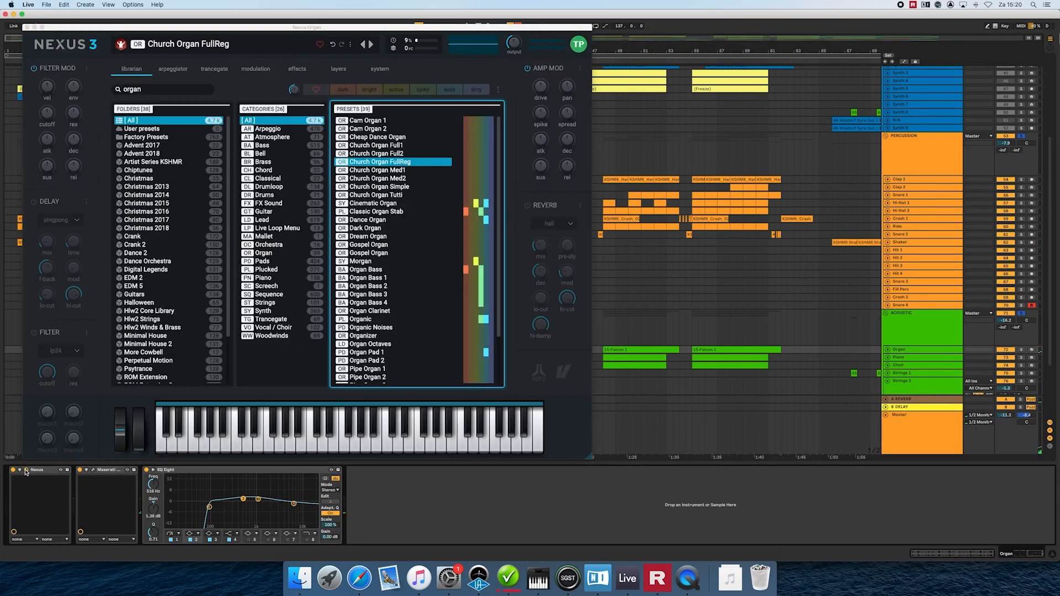
{"action": "left_click", "coordinate": [25, 470]}
{"action": "left_click", "coordinate": [93, 471]}
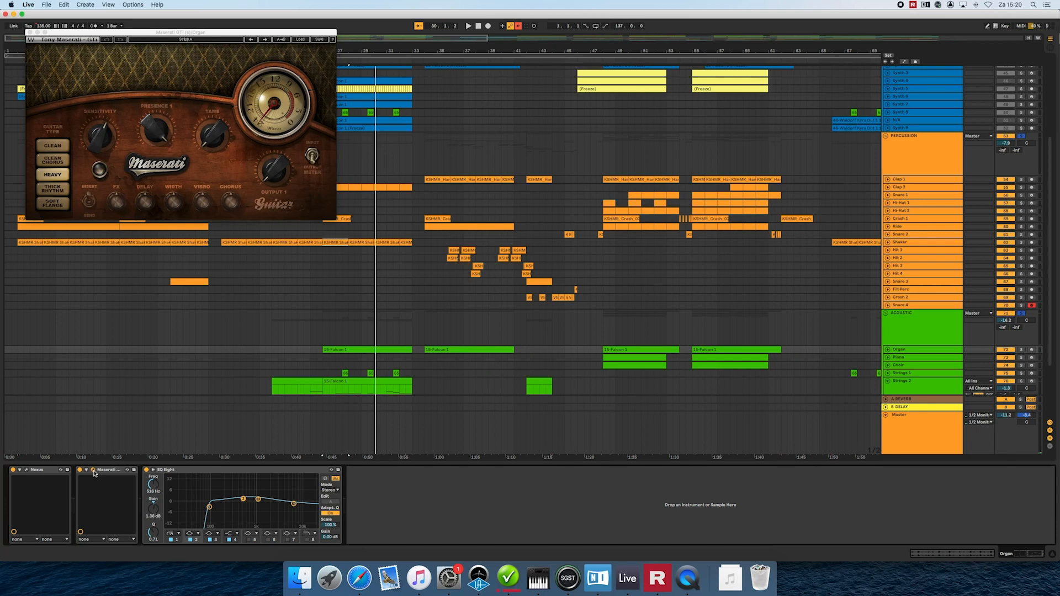
{"action": "left_click", "coordinate": [93, 472]}
- Solo the Piano track, play its clip at bar 48 and view The Grandeur patch in Kontakt
{"action": "left_click", "coordinate": [915, 360]}
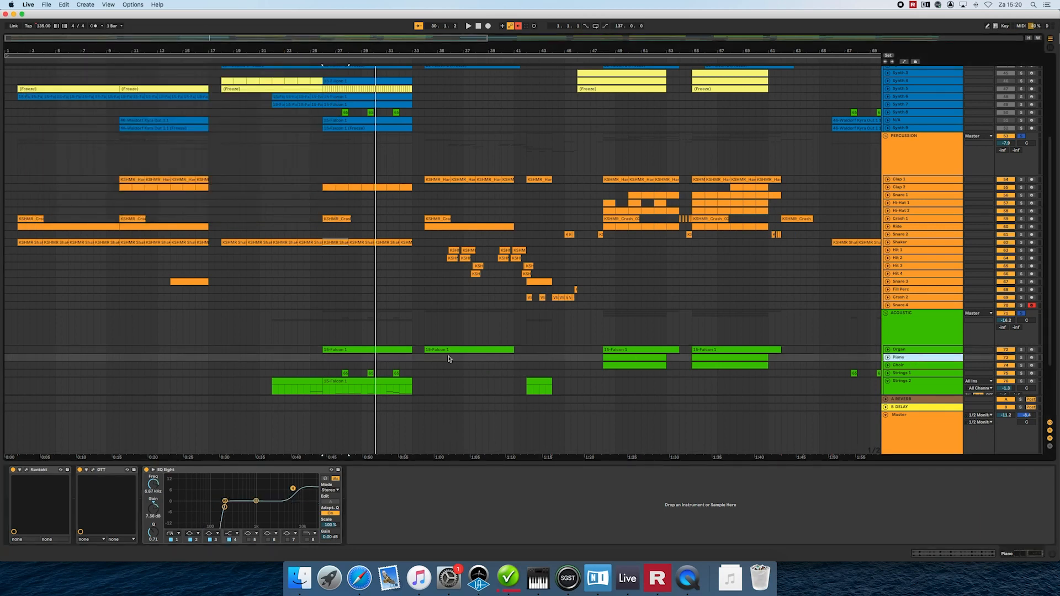
{"action": "left_click", "coordinate": [1021, 358]}
{"action": "left_click", "coordinate": [622, 359]}
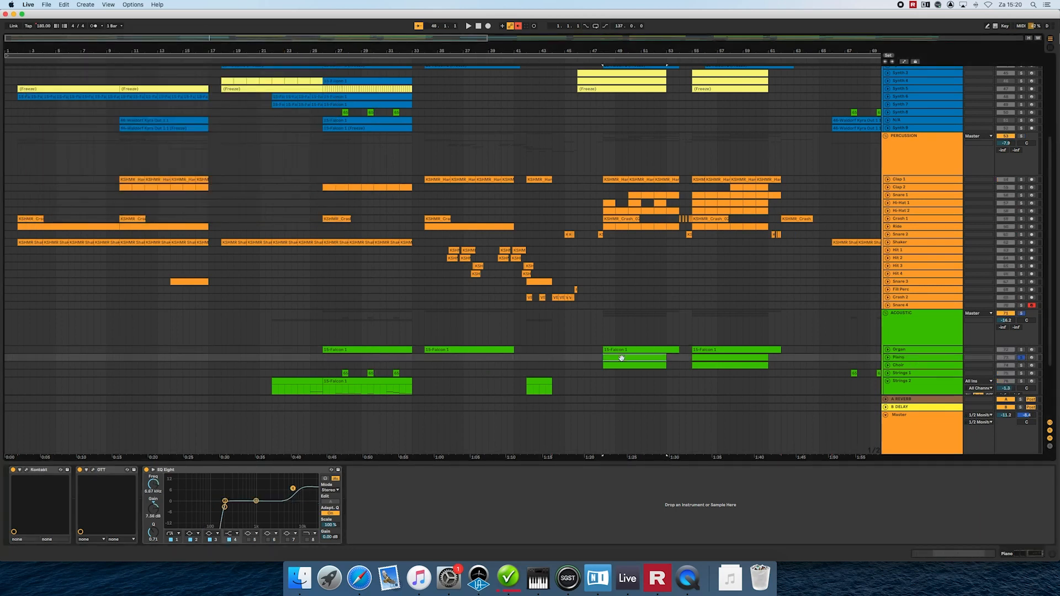
{"action": "key", "text": "space"}
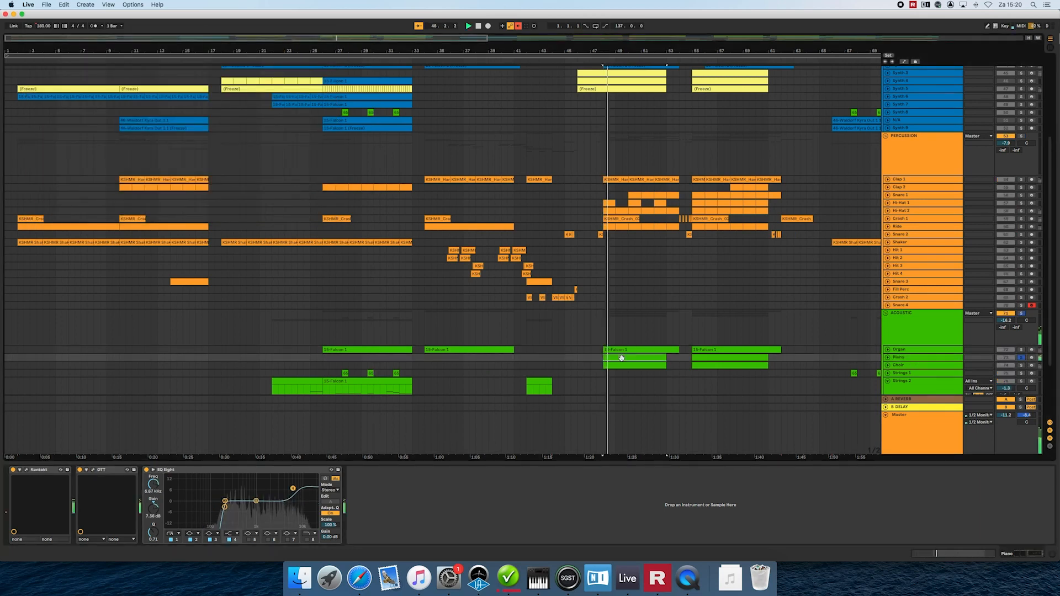
{"action": "left_click", "coordinate": [26, 470]}
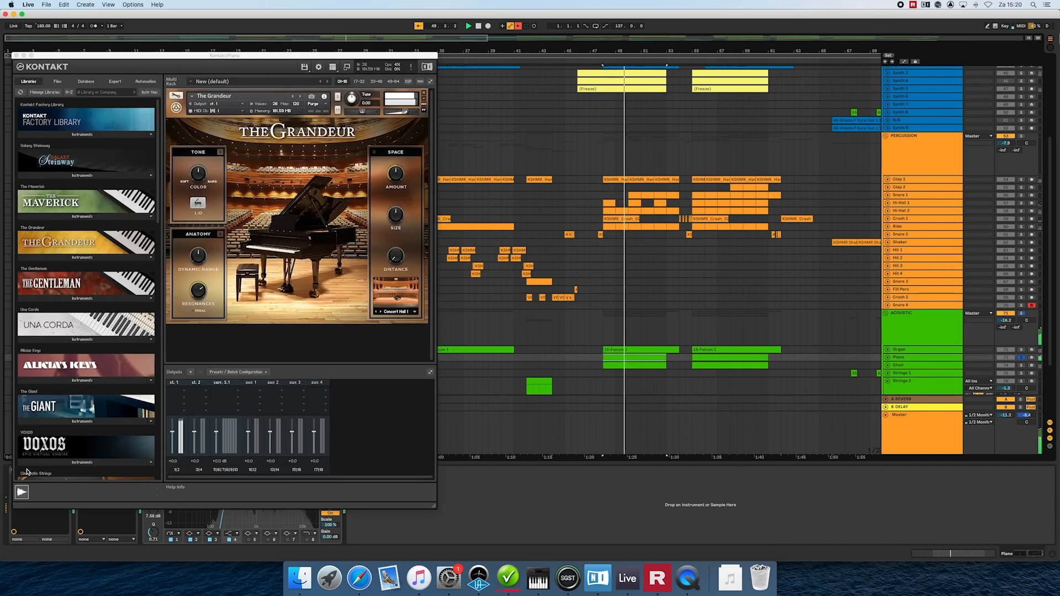
{"action": "left_click", "coordinate": [16, 55]}
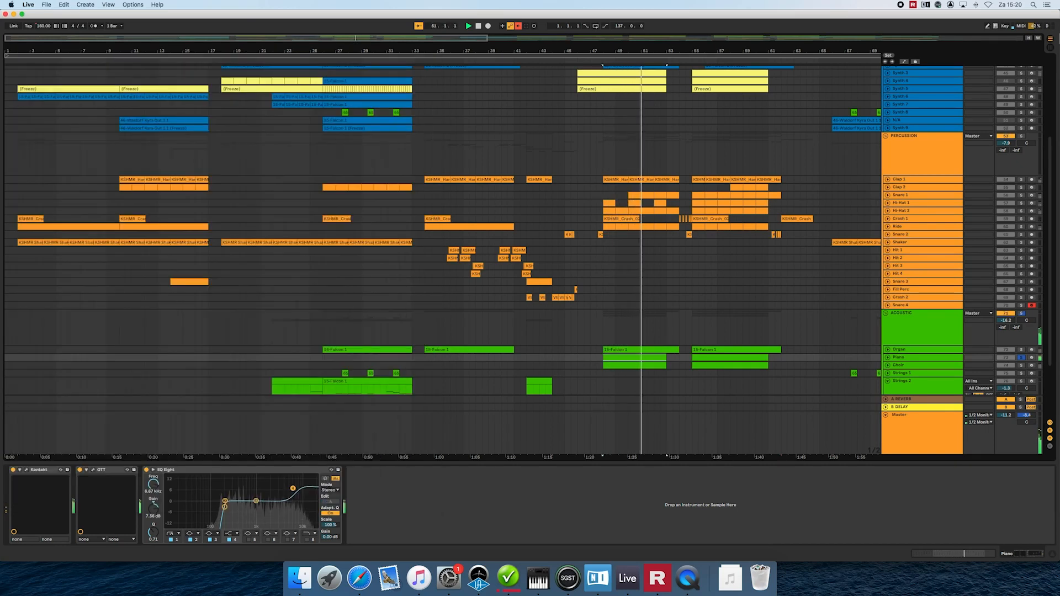
- View the Kontakt instruments of Choir and Strings 1, playing the Strings 1 clip while showing its Violins 1 Essential patch
{"action": "left_click", "coordinate": [936, 365]}
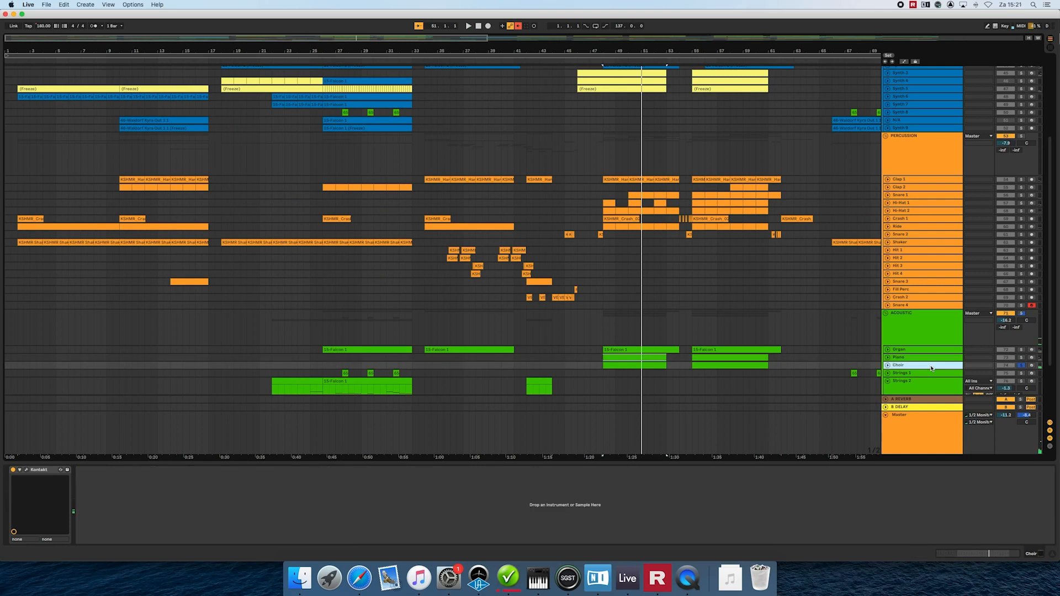
{"action": "left_click", "coordinate": [26, 470]}
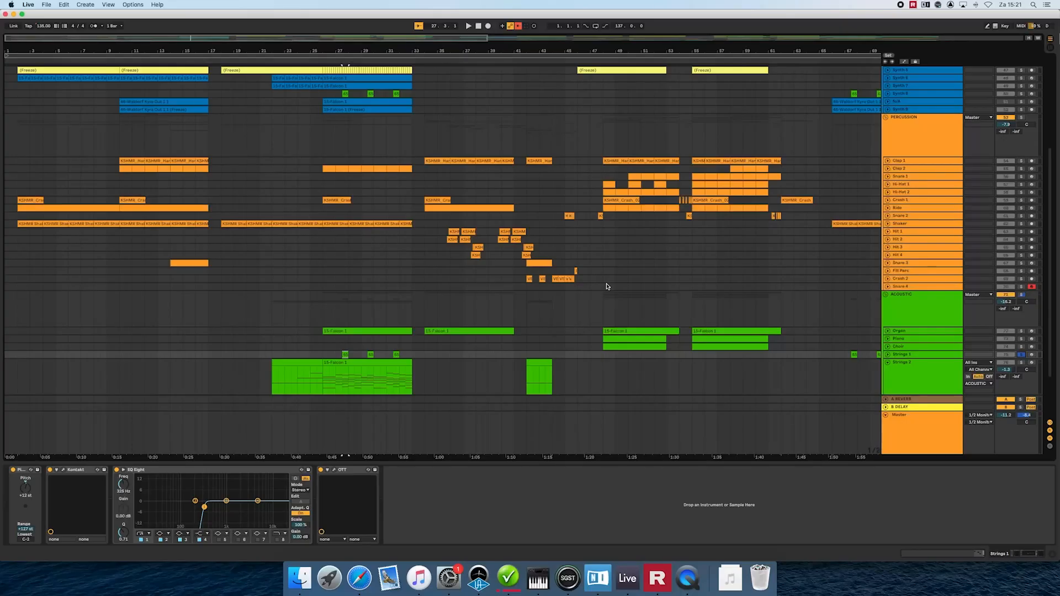
{"action": "key", "text": "space"}
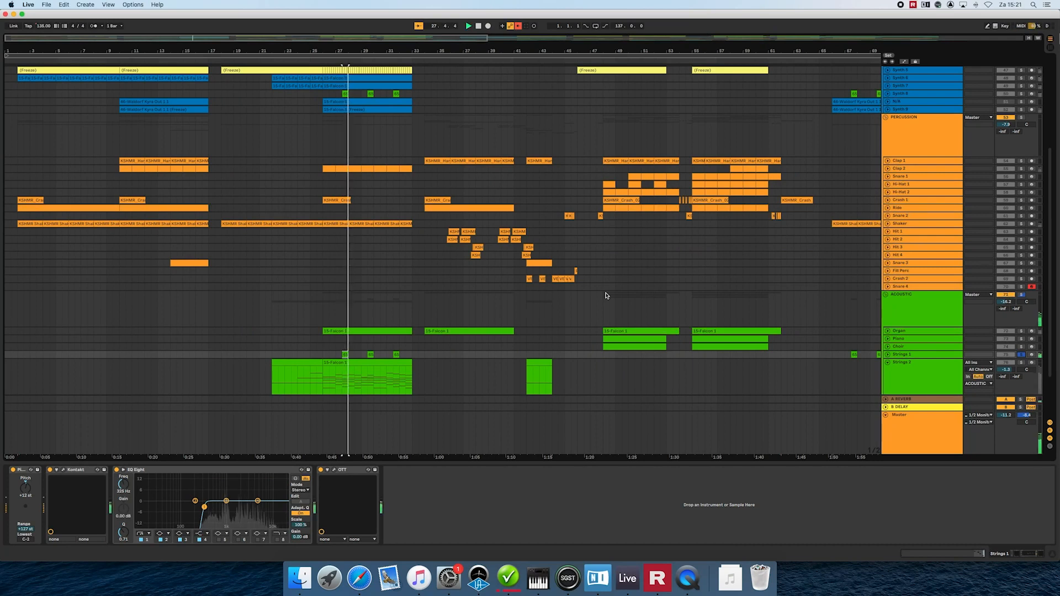
{"action": "left_click", "coordinate": [63, 471]}
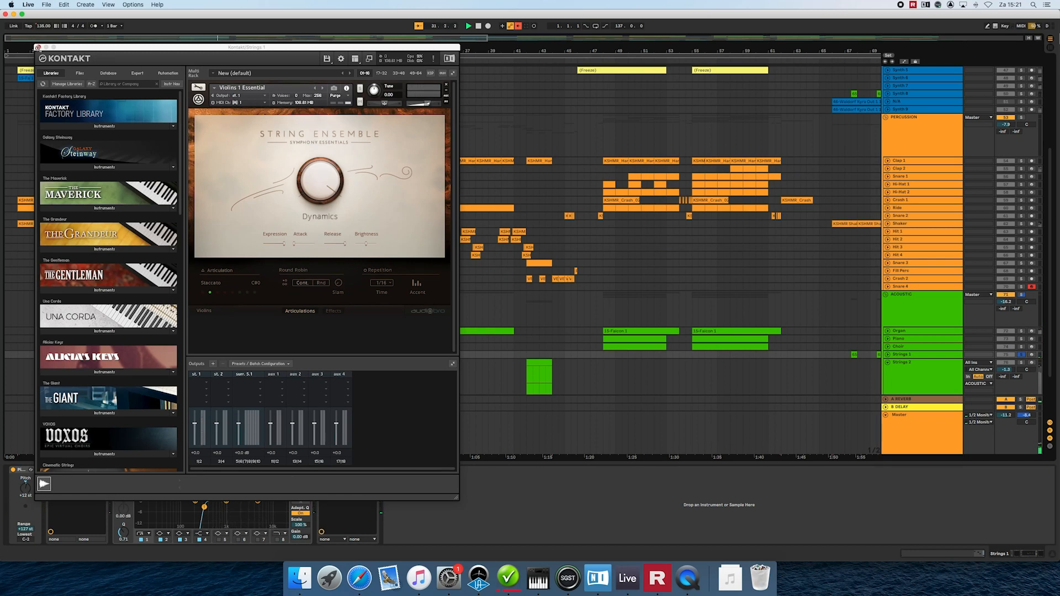
{"action": "left_click", "coordinate": [38, 47]}
- Solo the whole ACOUSTIC group and play it from bar 74
{"action": "scroll", "coordinate": [623, 328], "scroll_direction": "down", "scroll_amount": 5}
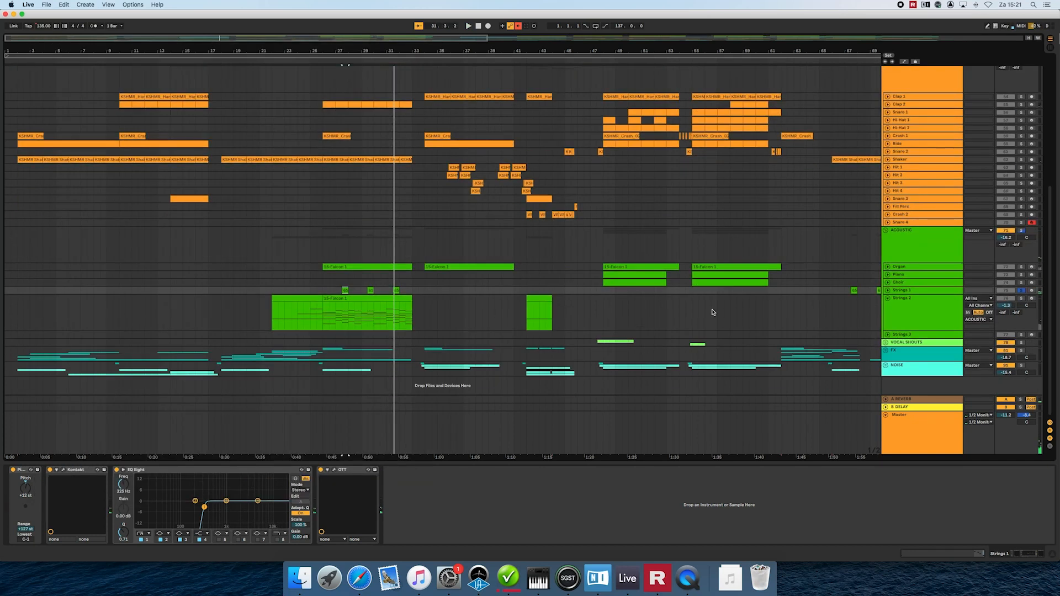
{"action": "left_click", "coordinate": [912, 333]}
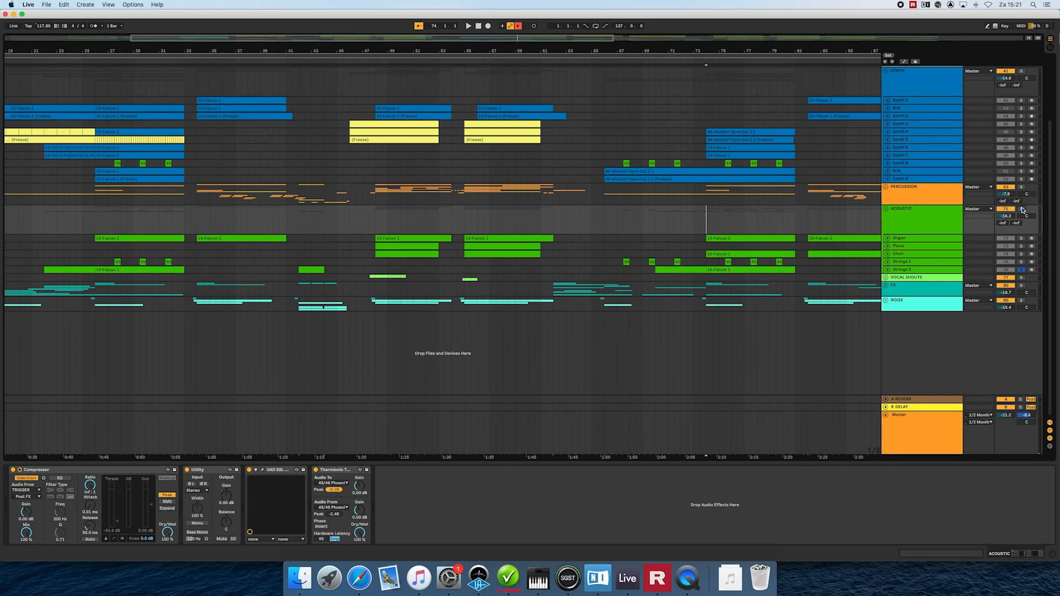
{"action": "left_click", "coordinate": [1020, 209]}
{"action": "key", "text": "space"}
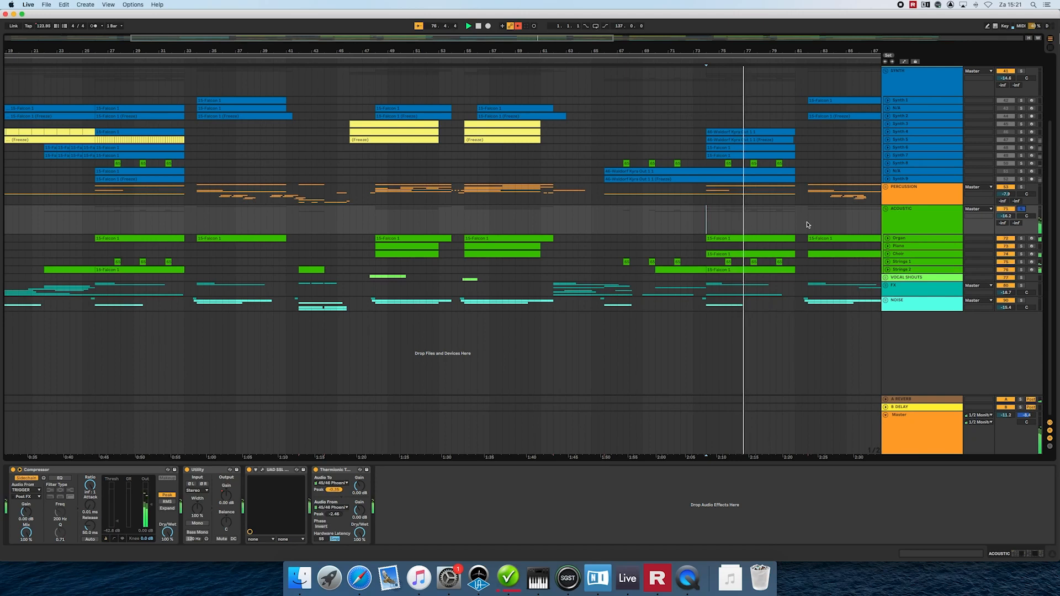
- Examine the notes of the acoustic layers' clips at bar 74, including Choir and Strings 2, during playback
{"action": "double_click", "coordinate": [754, 254]}
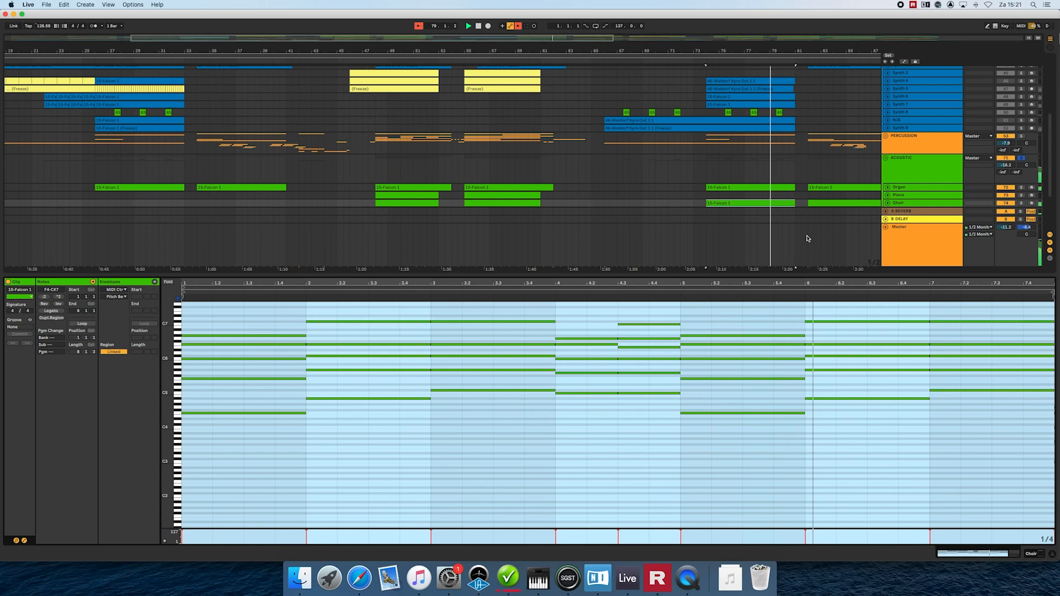
{"action": "scroll", "coordinate": [778, 187], "scroll_direction": "down", "scroll_amount": 3}
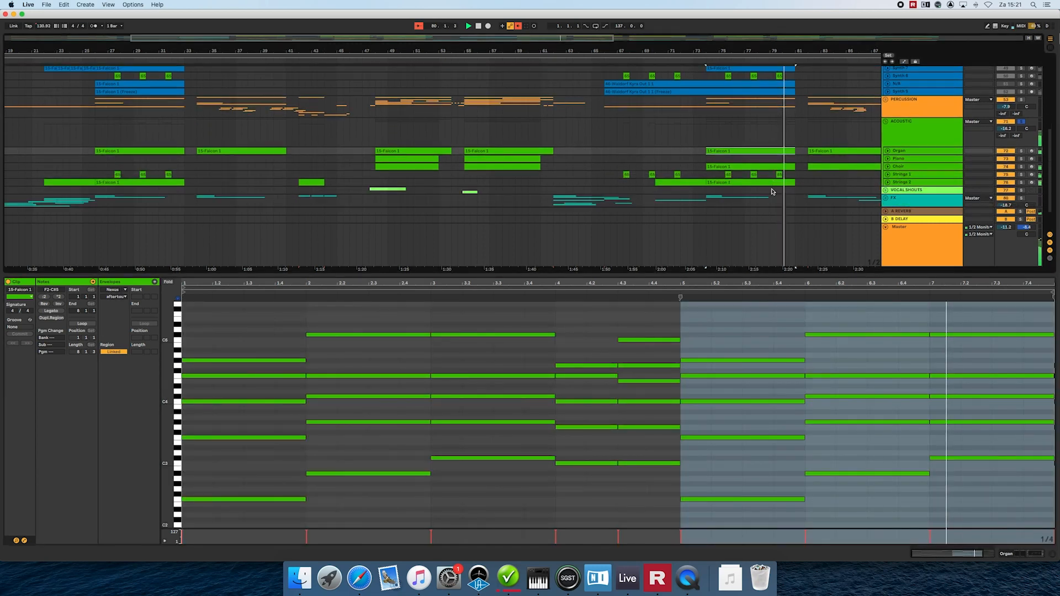
{"action": "left_click", "coordinate": [769, 182]}
{"action": "double_click", "coordinate": [769, 183]}
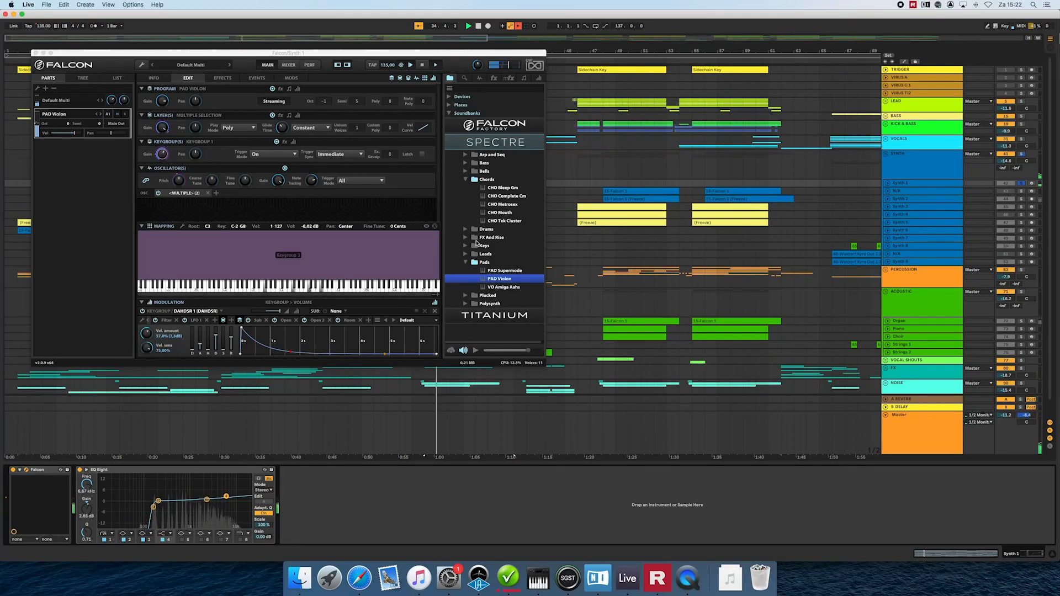
- Close Falcon on Synth 1, play Synth 2 at bar 34 and view the Access Virus chain on the adjacent N/A track
{"action": "left_click", "coordinate": [35, 53]}
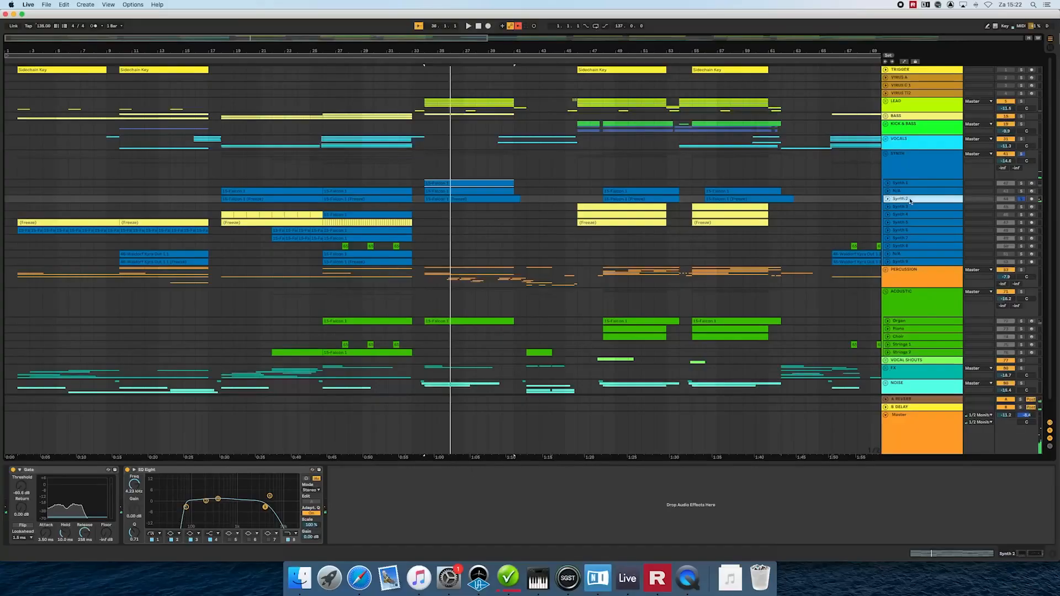
{"action": "left_click", "coordinate": [459, 192]}
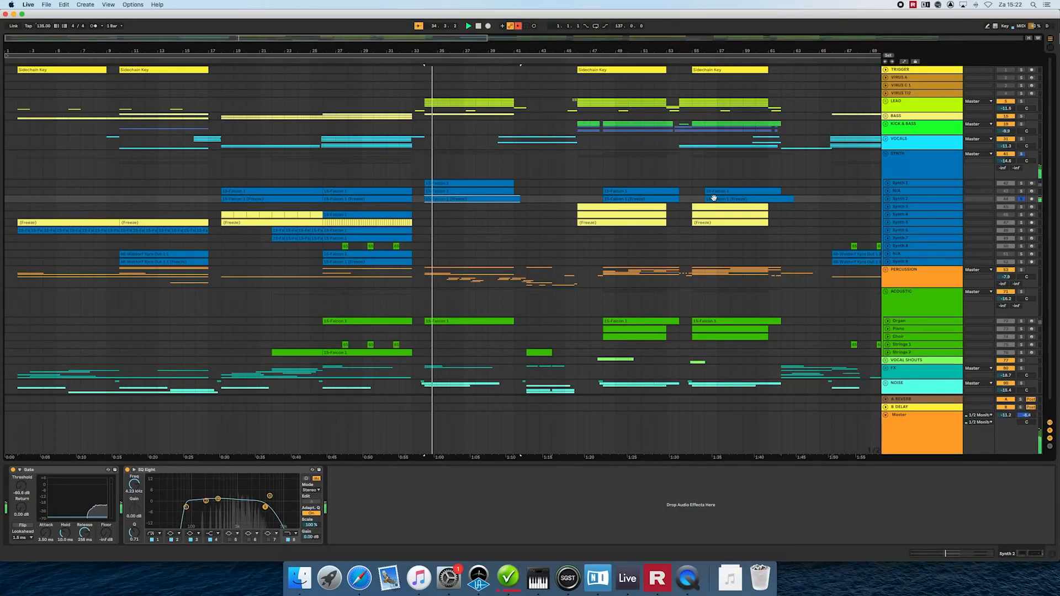
{"action": "left_click", "coordinate": [903, 191]}
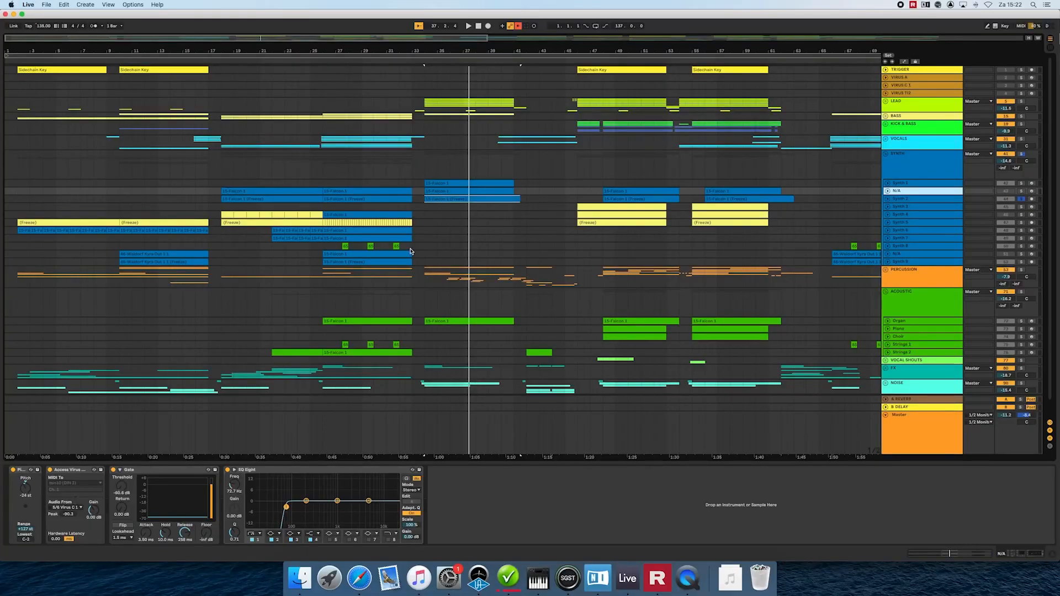
{"action": "left_click", "coordinate": [910, 199]}
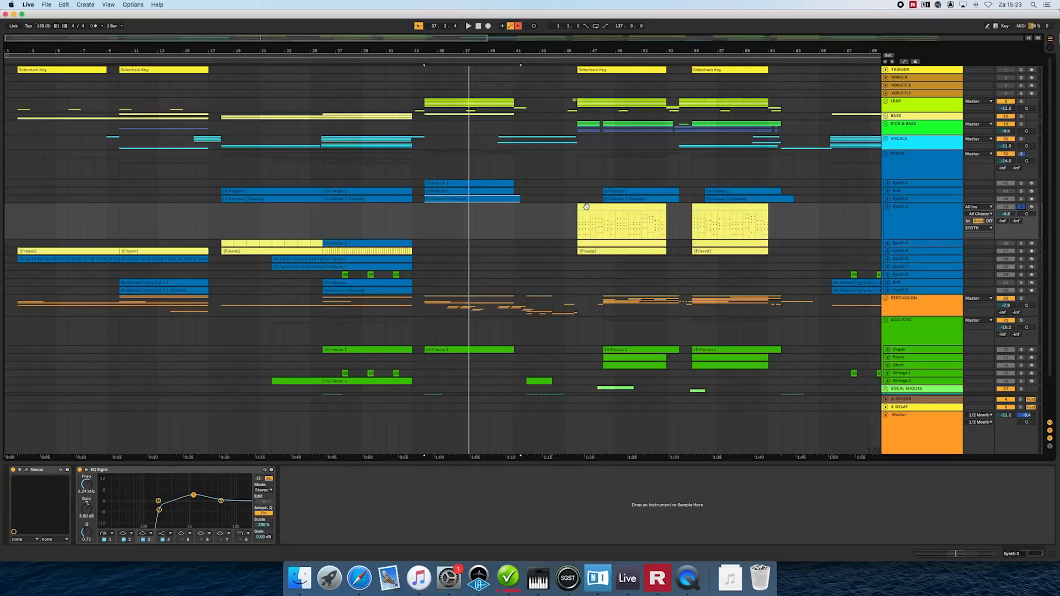
- Play the Synth 3 clip at bar 46 and view the device chain of Synth 4
{"action": "left_click", "coordinate": [587, 207]}
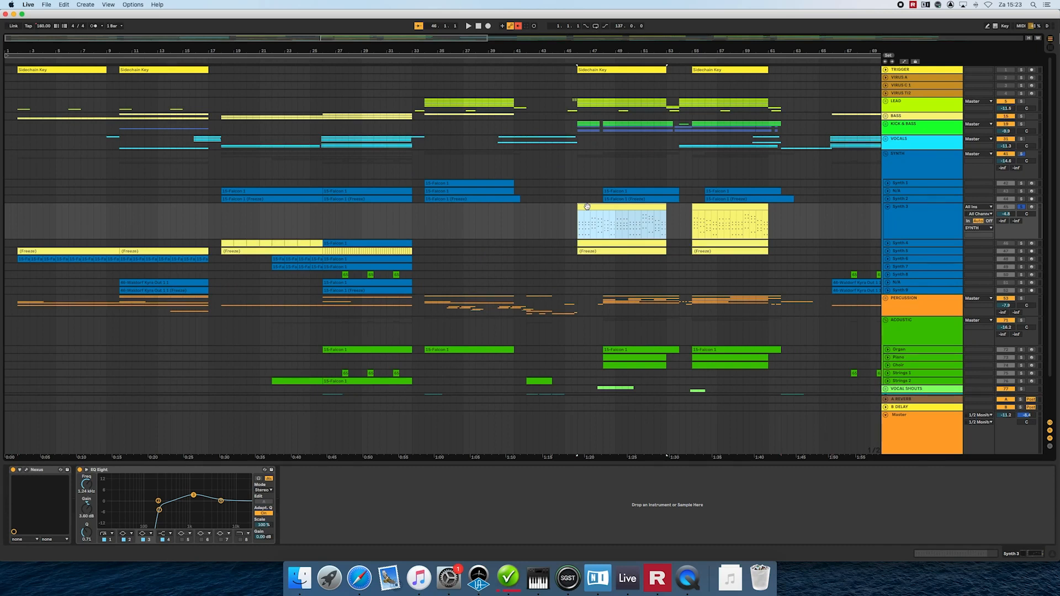
{"action": "key", "text": "space"}
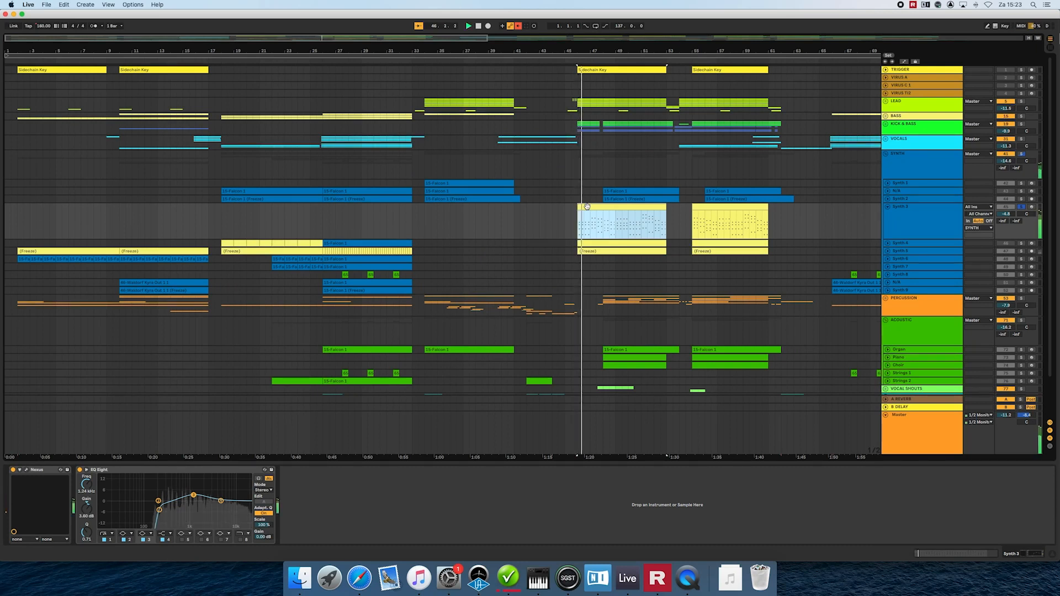
{"action": "left_click", "coordinate": [927, 226]}
{"action": "left_click", "coordinate": [929, 243]}
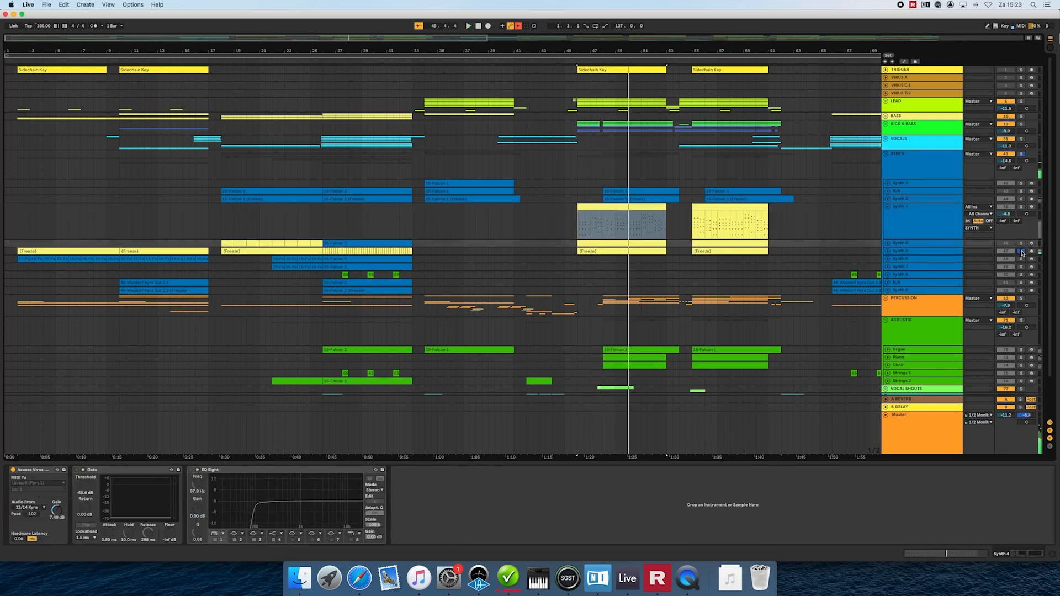
- Play the frozen Synth 5 clip at bar 46, unfold the track and play its audio again from inside the clip
{"action": "left_click", "coordinate": [938, 252]}
{"action": "key", "text": "space"}
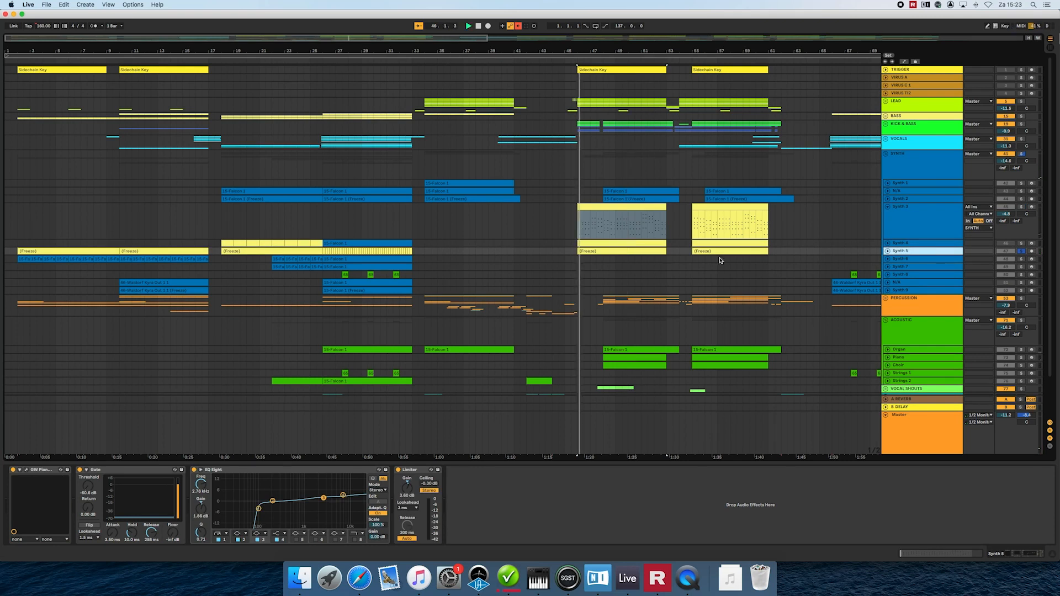
{"action": "key", "text": "u"}
{"action": "key", "text": "space"}
{"action": "left_click", "coordinate": [606, 267]}
{"action": "key", "text": "space"}
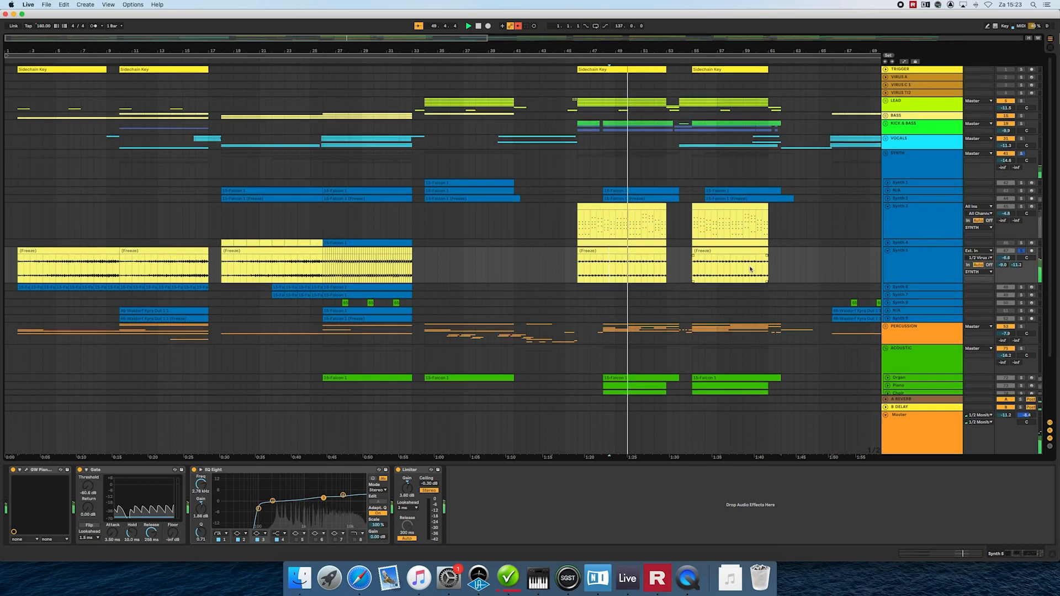
- Solo Synth 6, play it from bar 26 and view its Sylenth1 instrument
{"action": "scroll", "coordinate": [497, 259], "scroll_direction": "down", "scroll_amount": 2}
{"action": "left_click", "coordinate": [334, 251]}
{"action": "left_click", "coordinate": [1020, 252]}
{"action": "key", "text": "space"}
{"action": "key", "text": "space"}
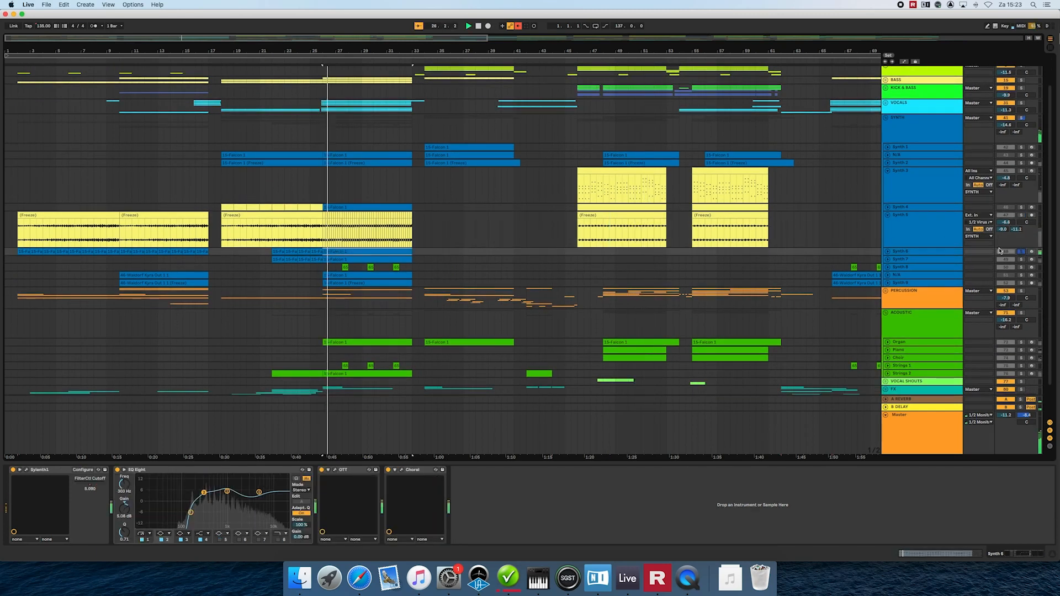
{"action": "left_click", "coordinate": [919, 252]}
{"action": "left_click", "coordinate": [27, 470]}
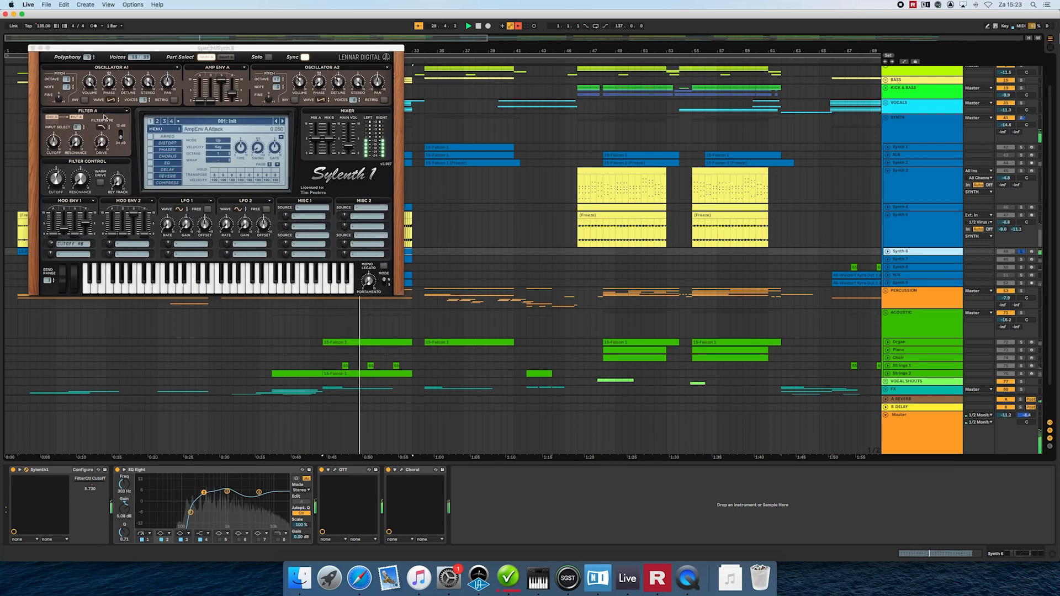
- Replay Synth 6 from bar 22, close its Sylenth1 window and view the device chain of Synth 7
{"action": "left_click", "coordinate": [925, 243]}
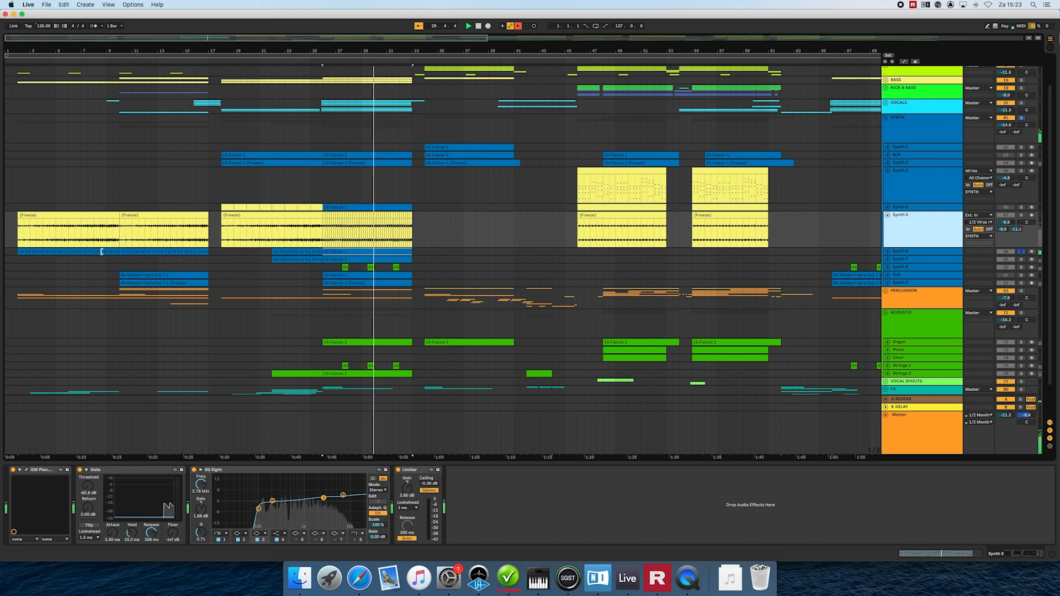
{"action": "left_click", "coordinate": [277, 253]}
{"action": "key", "text": "space"}
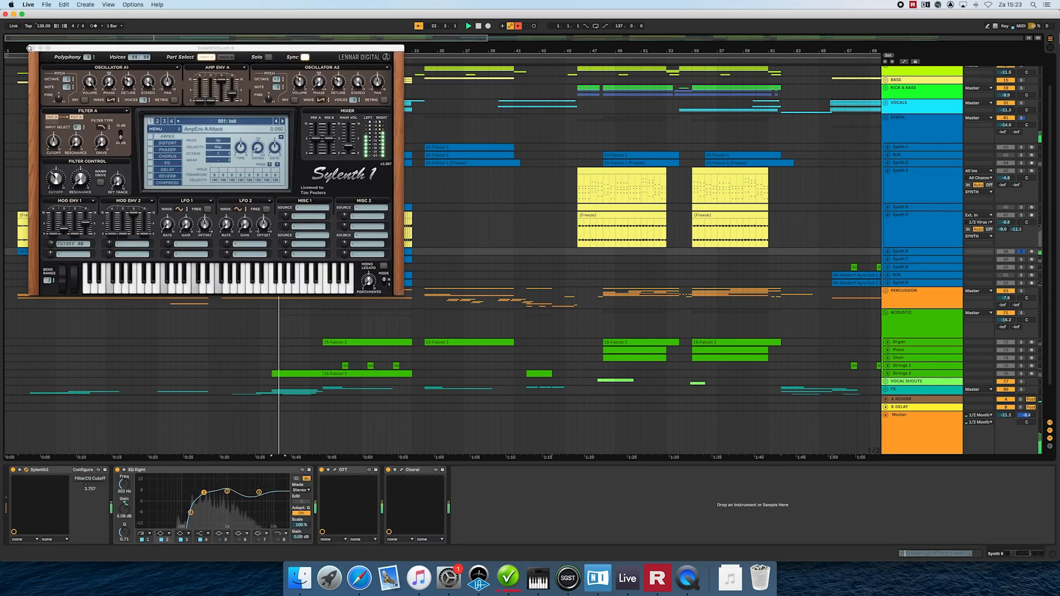
{"action": "left_click", "coordinate": [33, 48]}
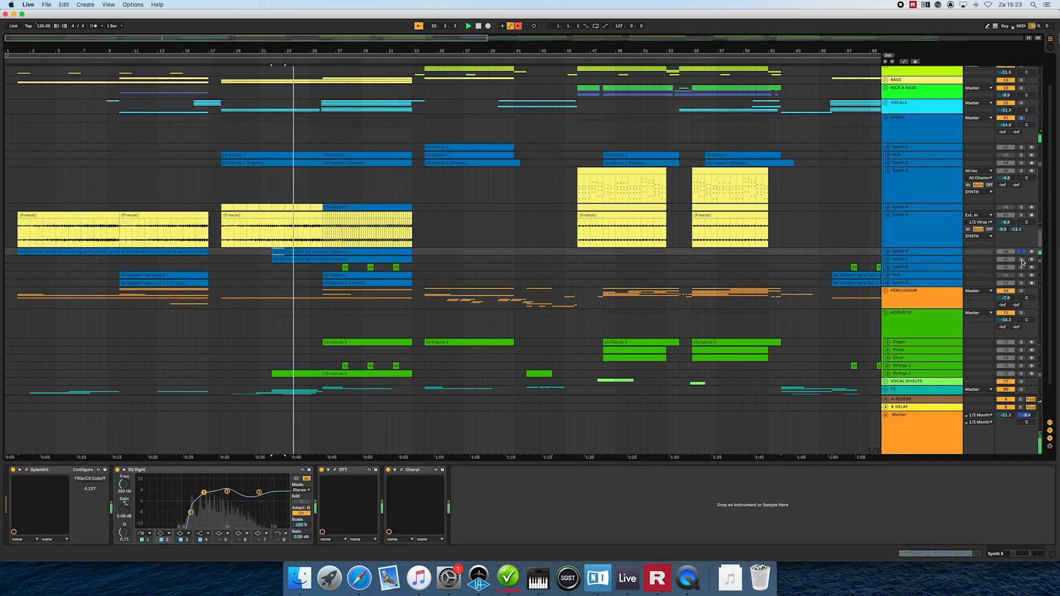
{"action": "left_click", "coordinate": [913, 260]}
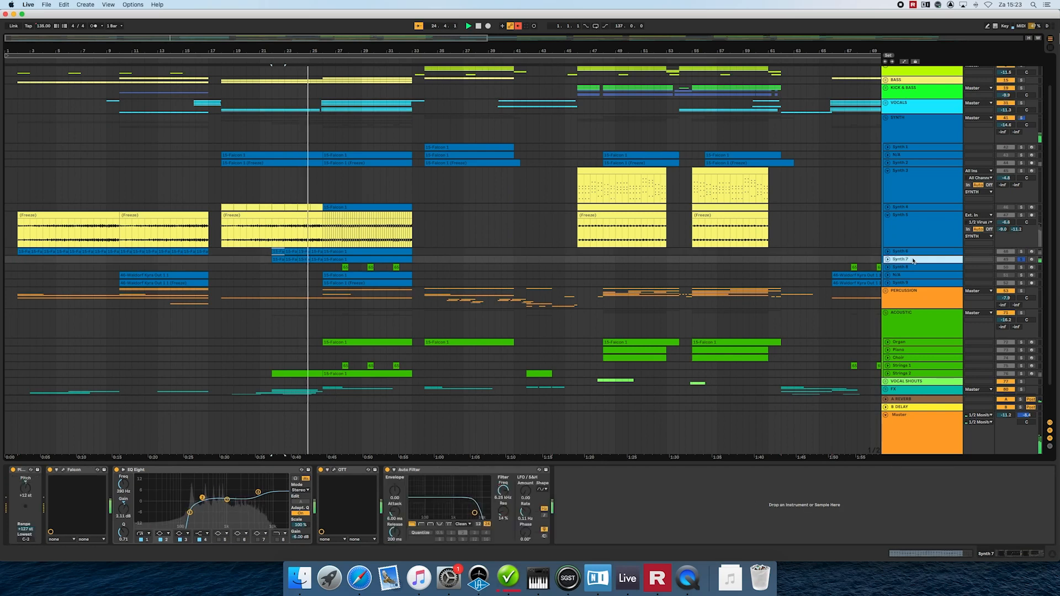
- Solo Synth 8 and play its short clip at bar 27
{"action": "left_click", "coordinate": [1021, 267]}
{"action": "key", "text": "space"}
{"action": "key", "text": "space"}
{"action": "key", "text": "space"}
{"action": "left_click", "coordinate": [344, 268]}
{"action": "key", "text": "space"}
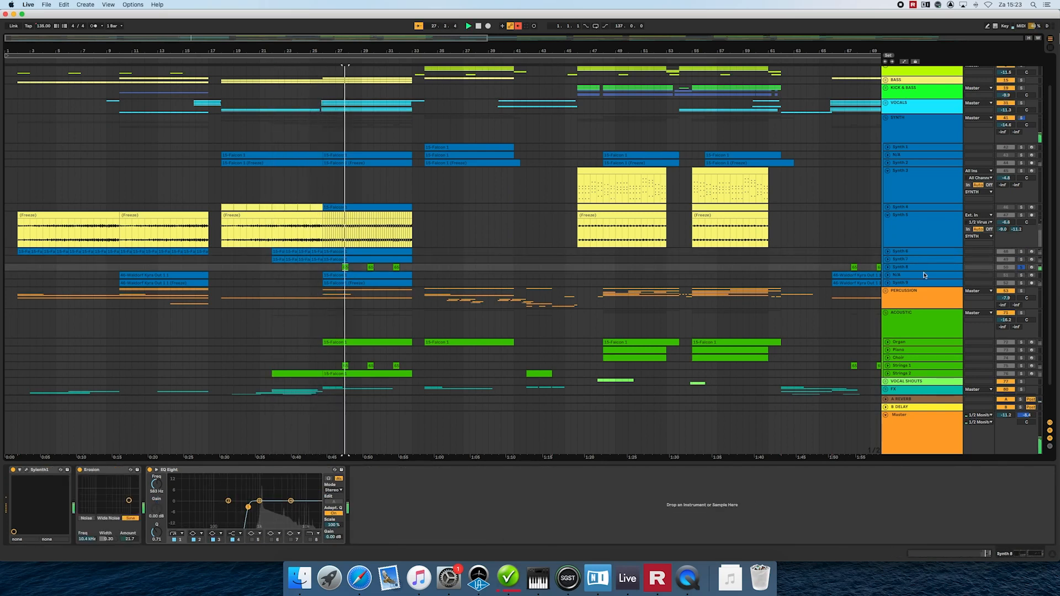
- View the effects section of Sylenth1 on Synth 8, including the Phaser page, and close the plug-in window
{"action": "left_click", "coordinate": [26, 470]}
{"action": "left_click", "coordinate": [173, 289]}
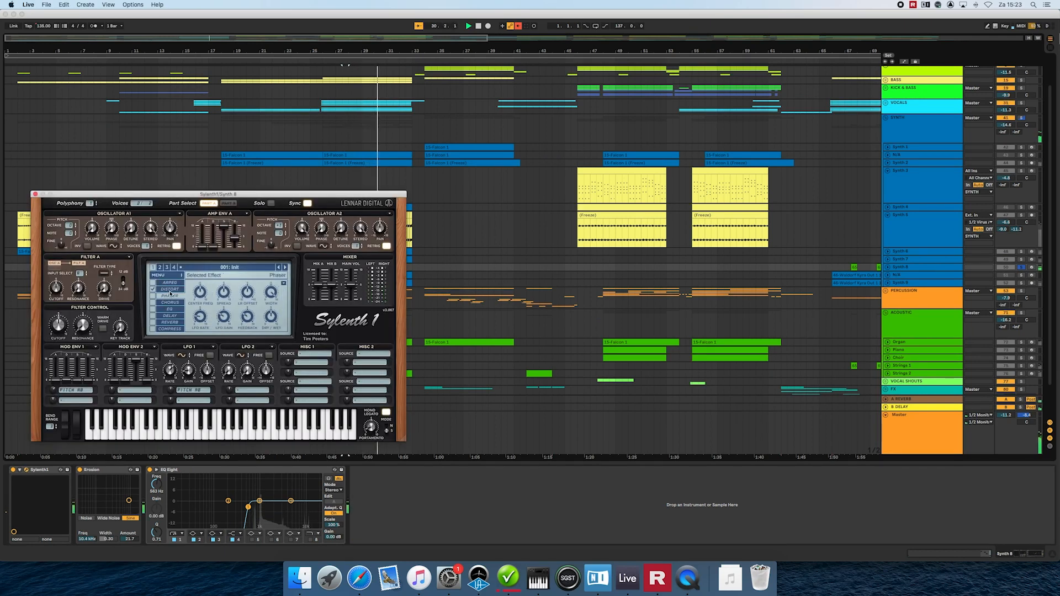
{"action": "left_click", "coordinate": [34, 194]}
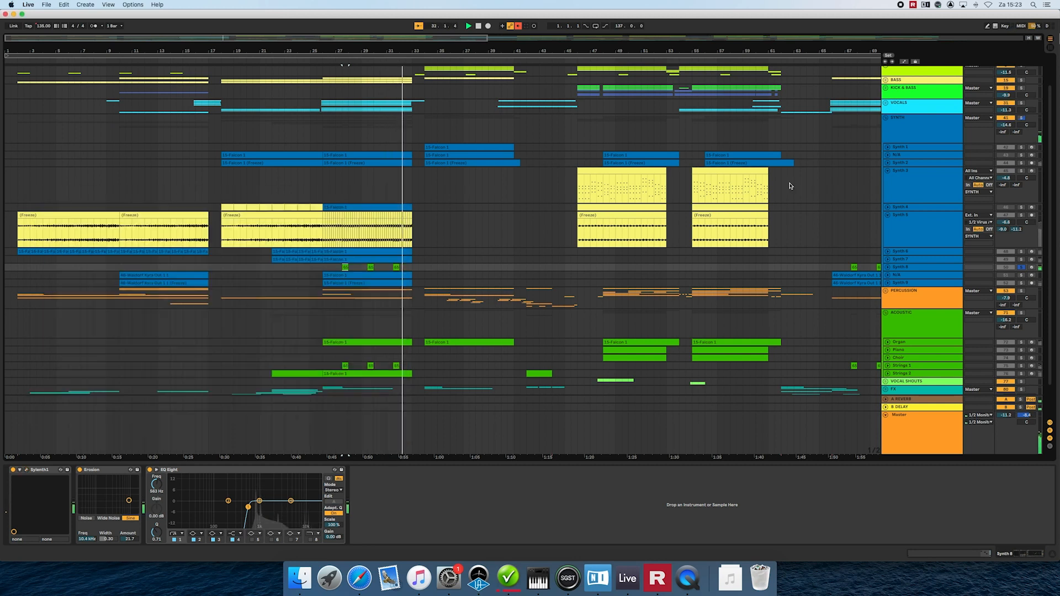
- View the device chains of the Waldorf Kyra N/A track and Synth 9
{"action": "left_click", "coordinate": [926, 275]}
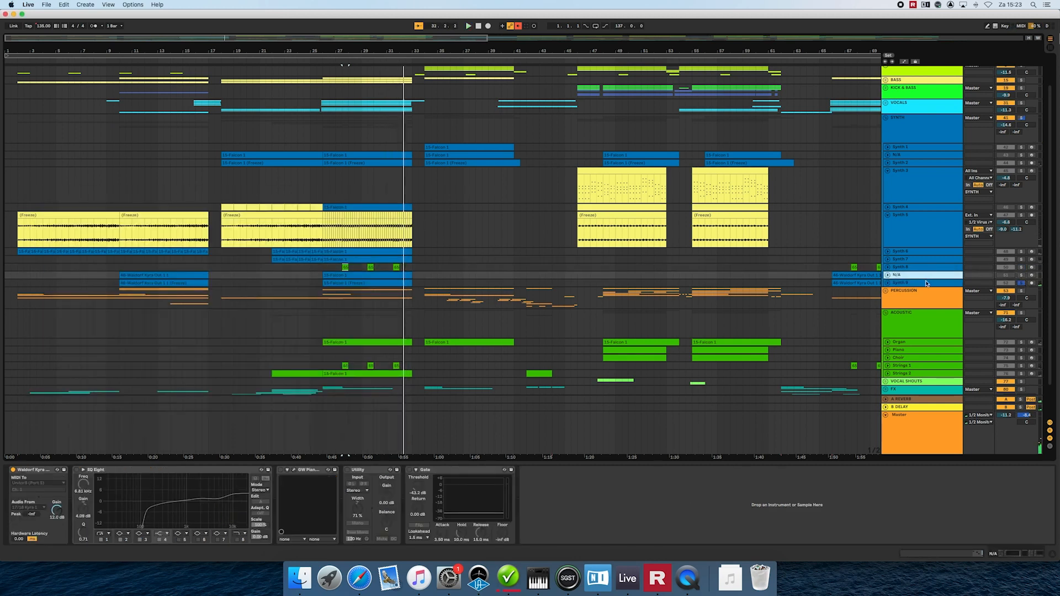
{"action": "left_click", "coordinate": [926, 282]}
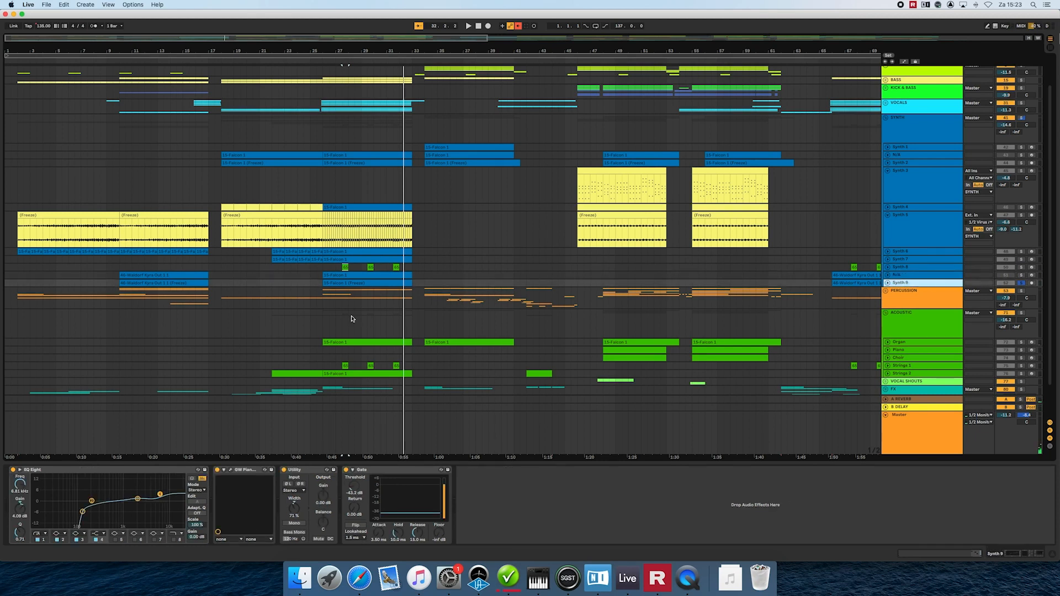
- Unfold the Synth 9 track, play its clip from bar 26 and unsolo the SYNTH group
{"action": "left_click", "coordinate": [341, 282]}
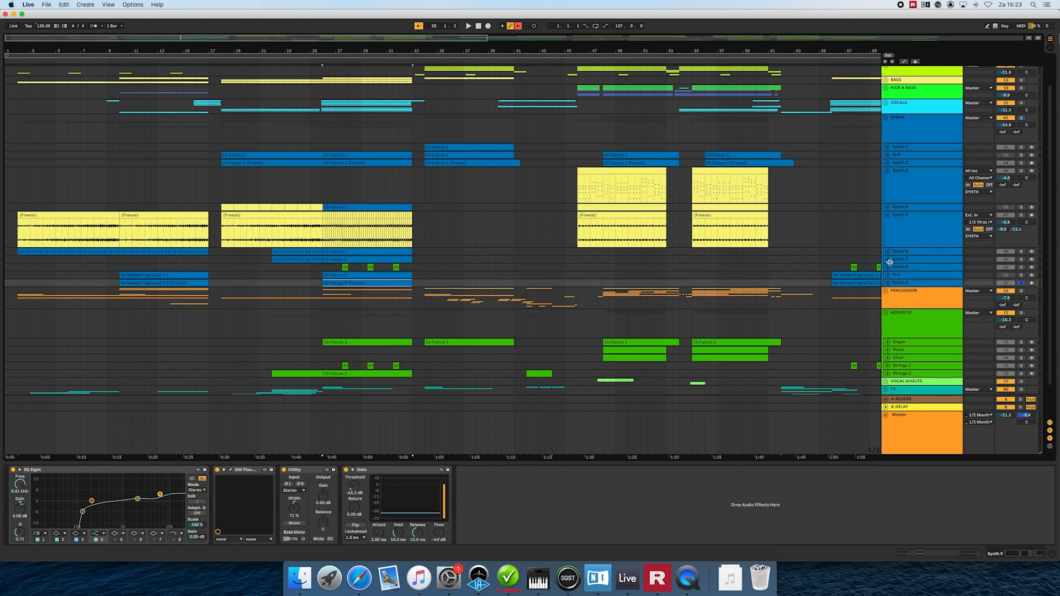
{"action": "left_click", "coordinate": [885, 284]}
{"action": "key", "text": "space"}
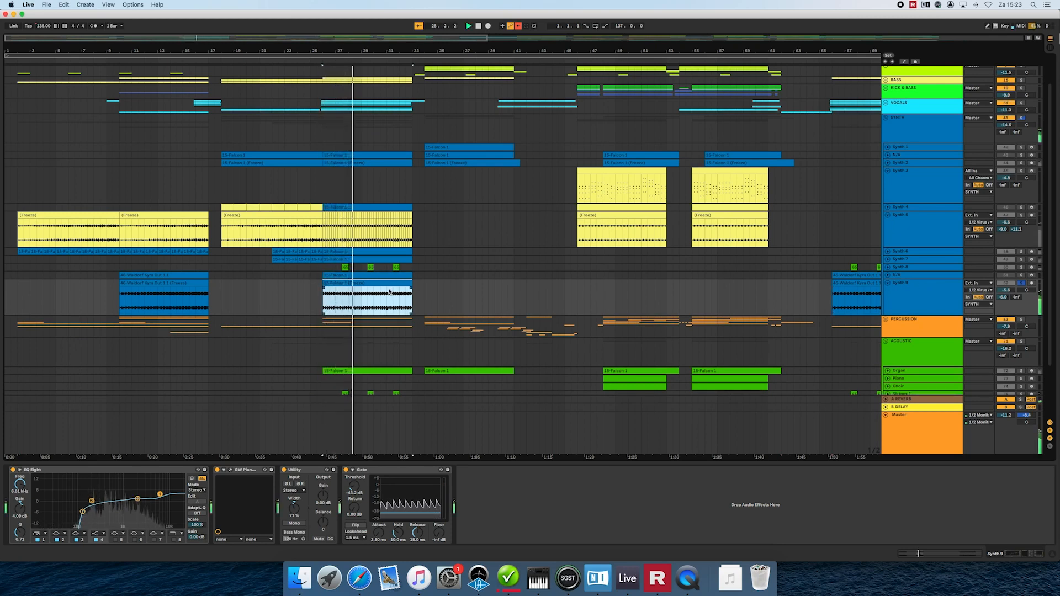
{"action": "left_click", "coordinate": [1022, 118]}
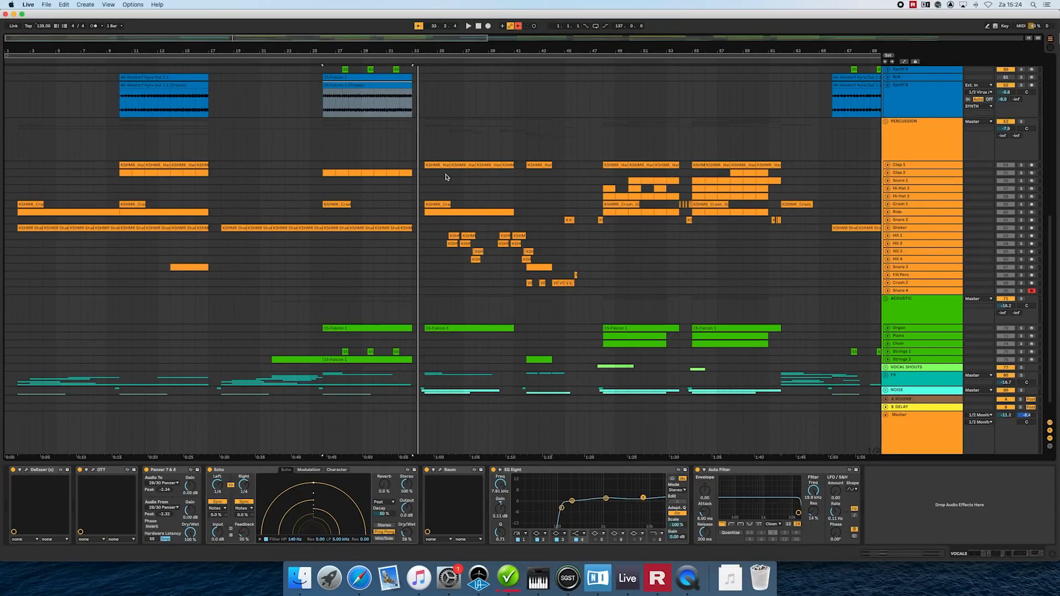
- View the instruments and effects of the Clap 2, Snare 1 and hi-hat tracks in the PERCUSSION group
{"action": "left_click", "coordinate": [442, 164]}
{"action": "left_click", "coordinate": [902, 174]}
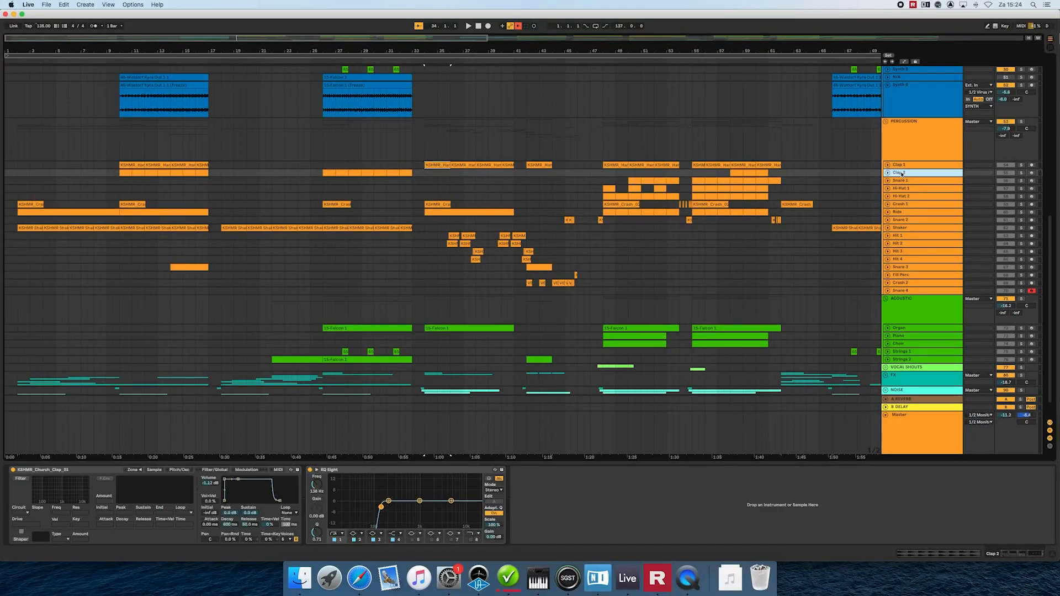
{"action": "left_click", "coordinate": [912, 182]}
{"action": "left_click", "coordinate": [910, 189]}
{"action": "left_click", "coordinate": [910, 196]}
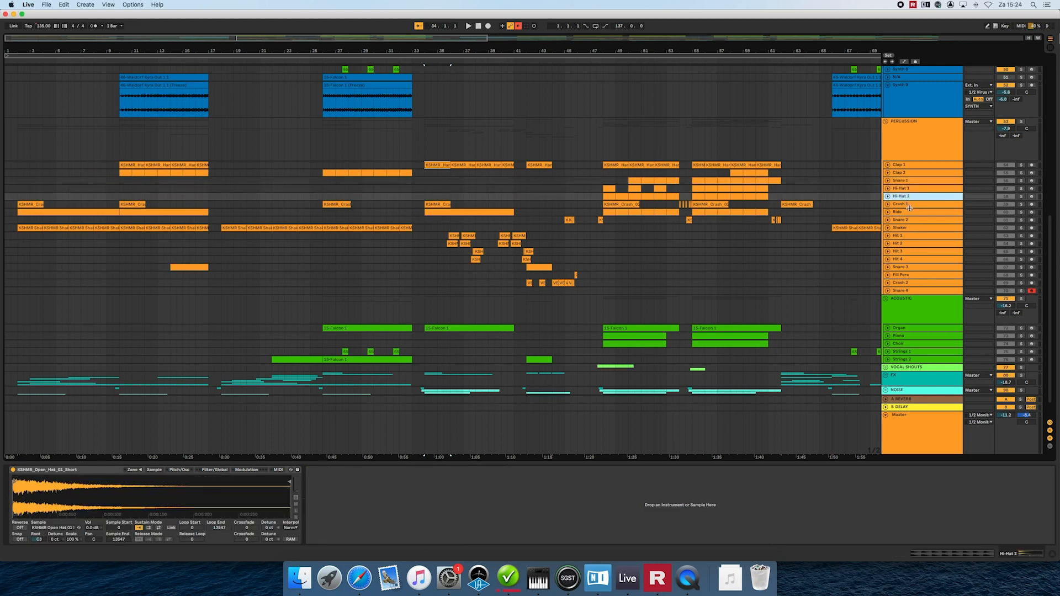
- View the device chains of Crash 1, Ride, Snare 2, Shaker and Hit 1
{"action": "left_click", "coordinate": [908, 205]}
{"action": "left_click", "coordinate": [908, 213]}
{"action": "left_click", "coordinate": [906, 221]}
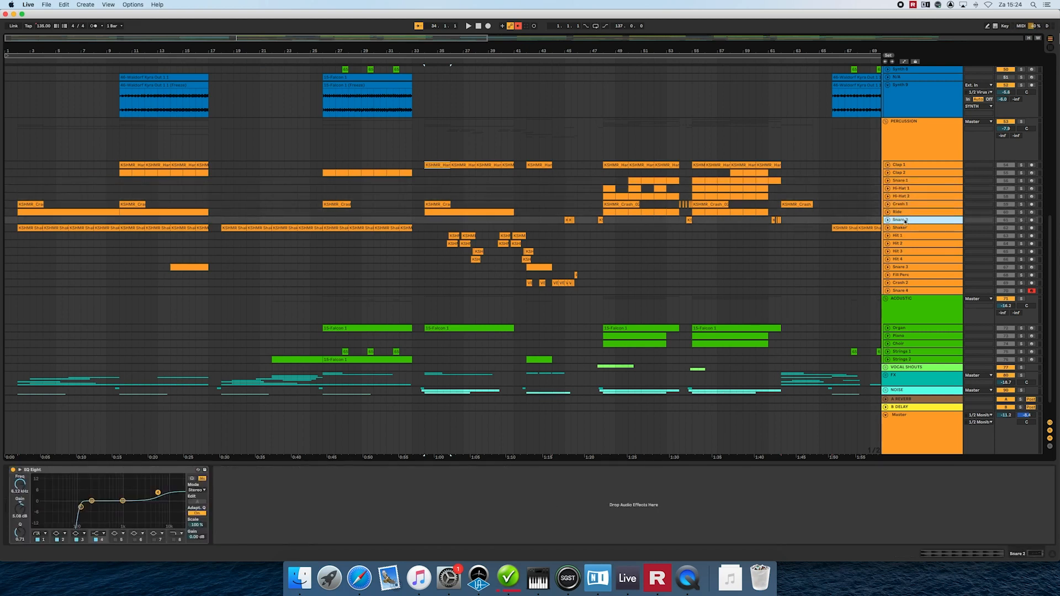
{"action": "left_click", "coordinate": [902, 228]}
{"action": "left_click", "coordinate": [903, 236]}
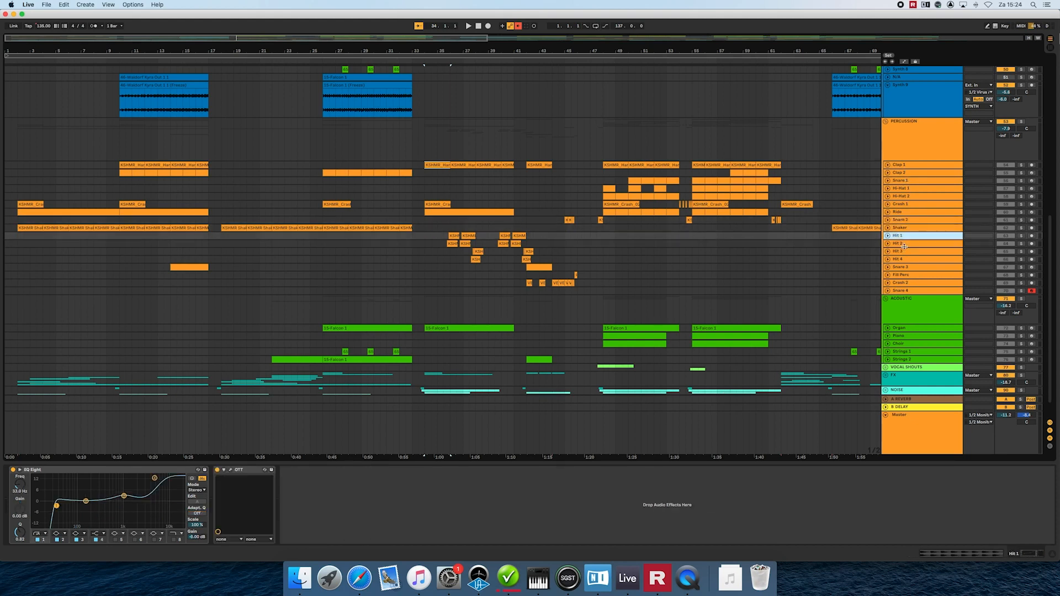
- Solo Hit 1 to Hit 4 together, play them from bar 36, then solo Snare 3
{"action": "left_click", "coordinate": [907, 259], "text": "shift"}
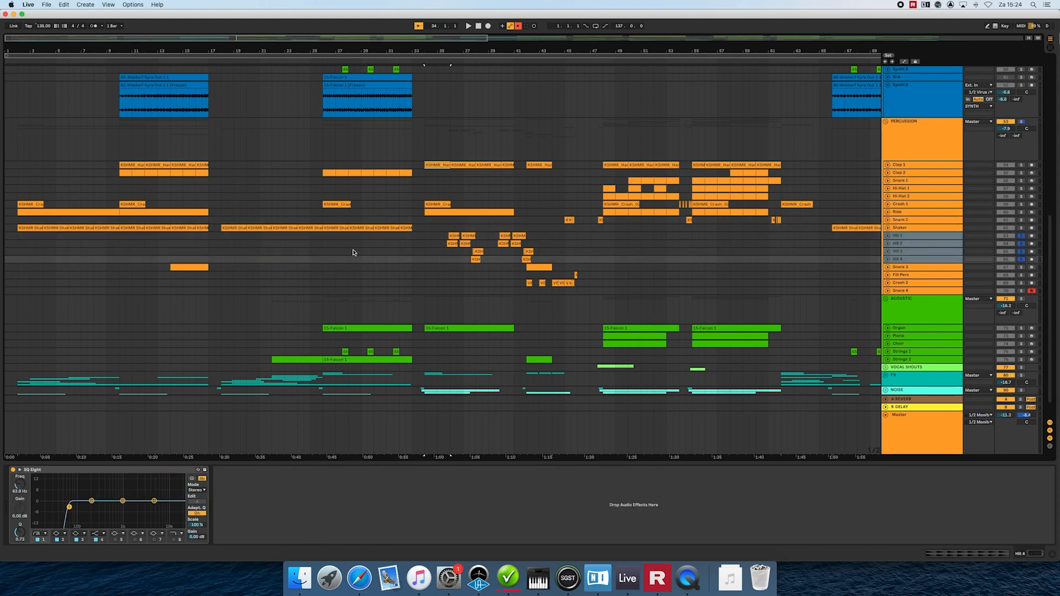
{"action": "left_click", "coordinate": [451, 243]}
{"action": "key", "text": "space"}
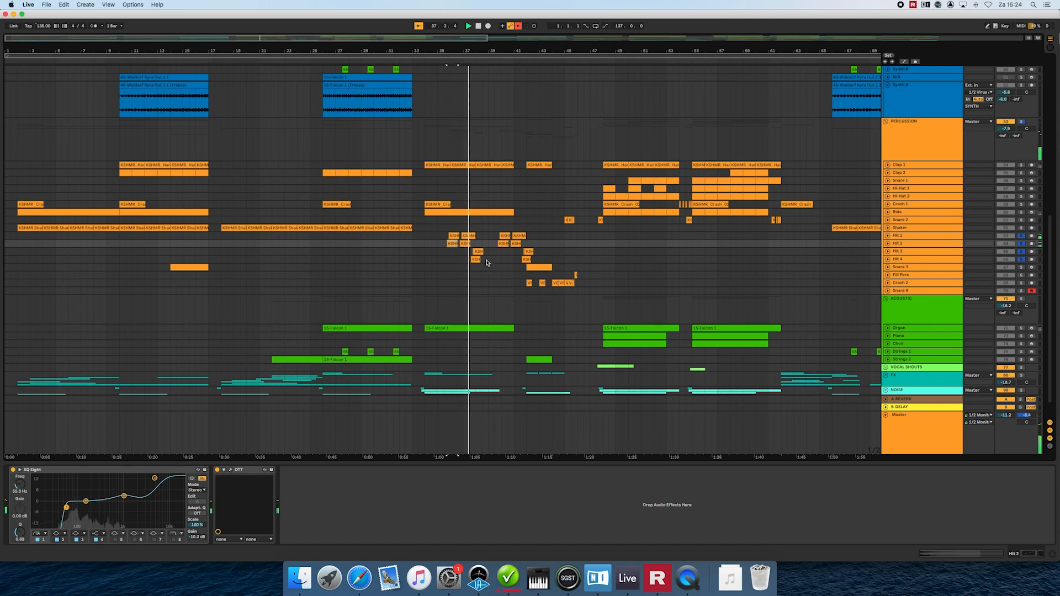
{"action": "left_click", "coordinate": [1018, 269]}
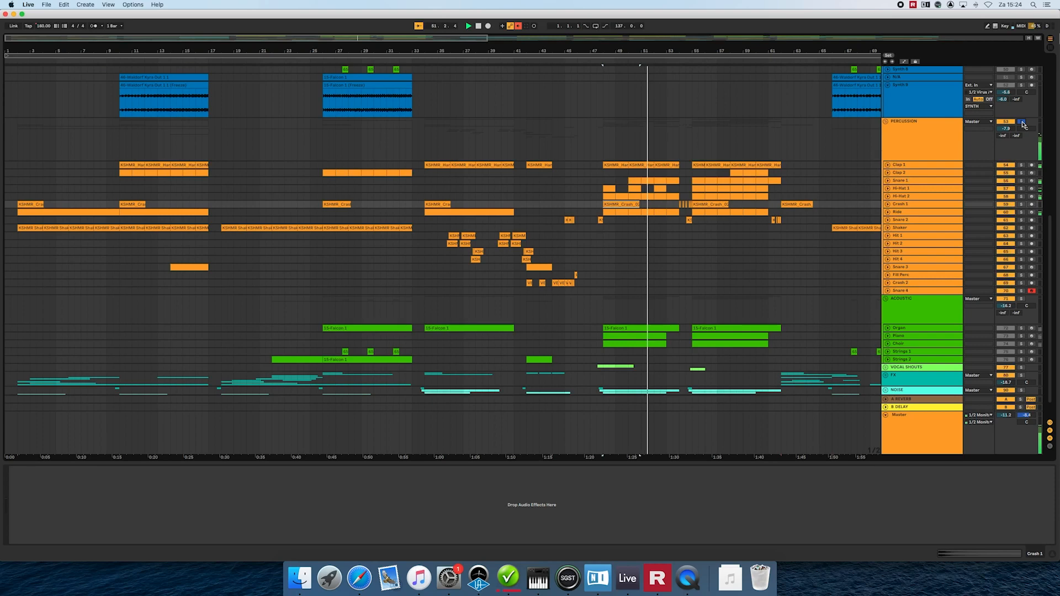
- Collapse the PERCUSSION group, then unfold Vox Harmony and both Vox Adlibs tracks with the two adlibs soloed together
{"action": "left_click", "coordinate": [886, 124]}
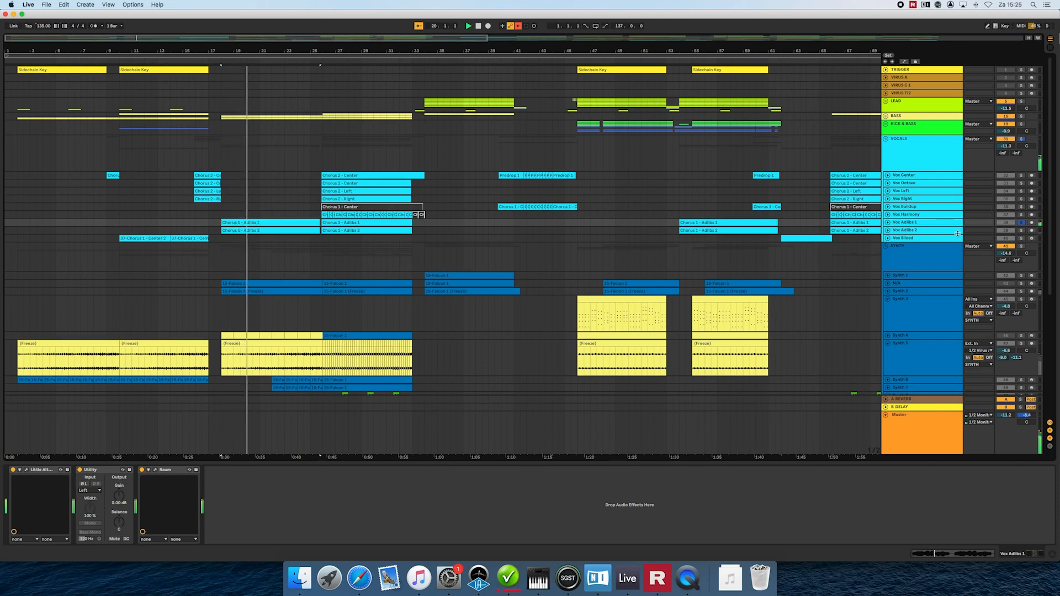
{"action": "left_click", "coordinate": [887, 231]}
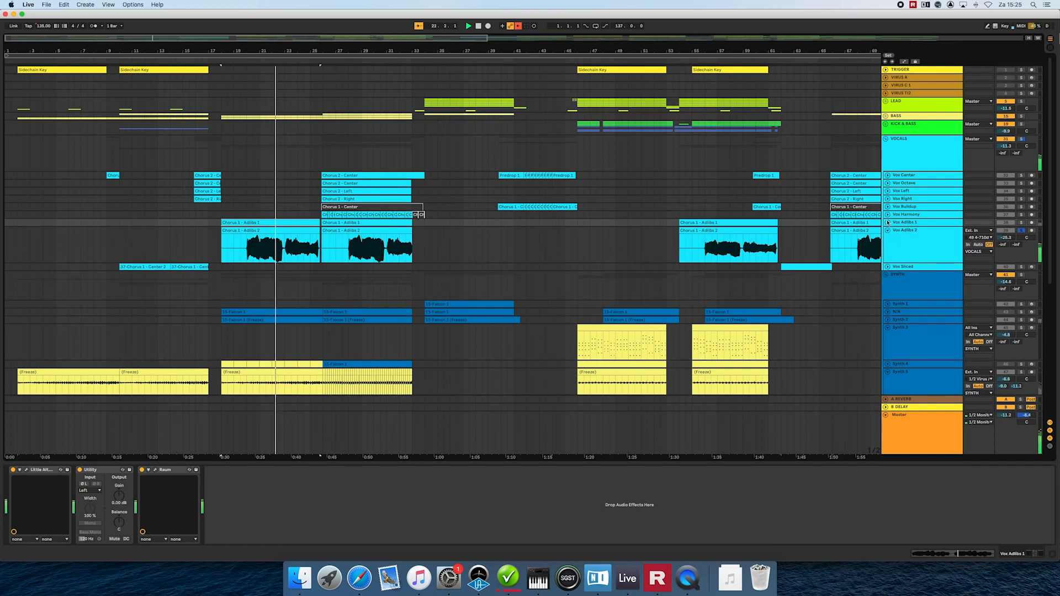
{"action": "left_click", "coordinate": [887, 222]}
{"action": "left_click", "coordinate": [1022, 223], "text": "super"}
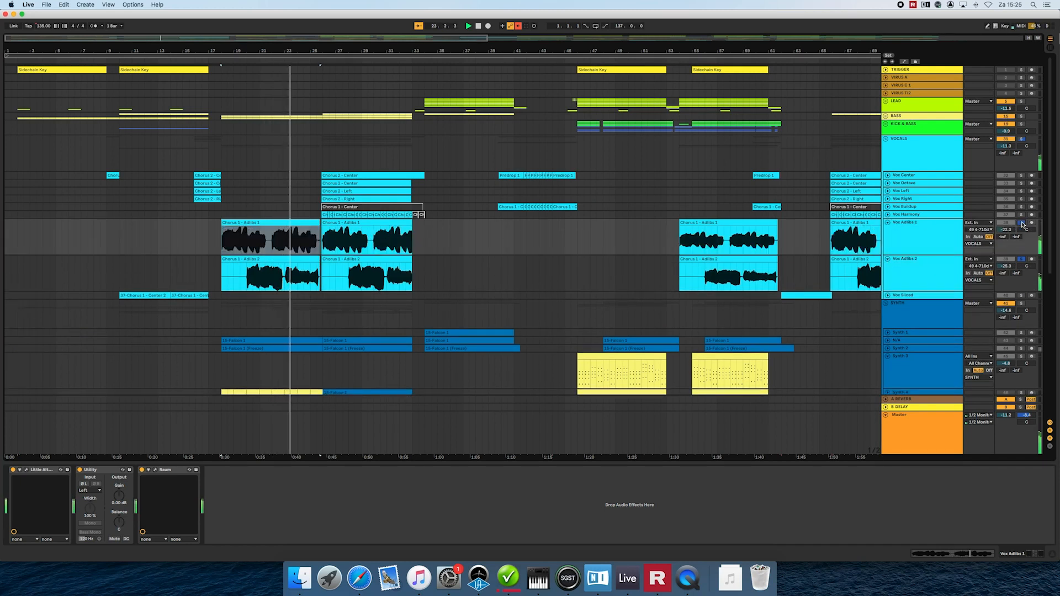
{"action": "left_click", "coordinate": [887, 215]}
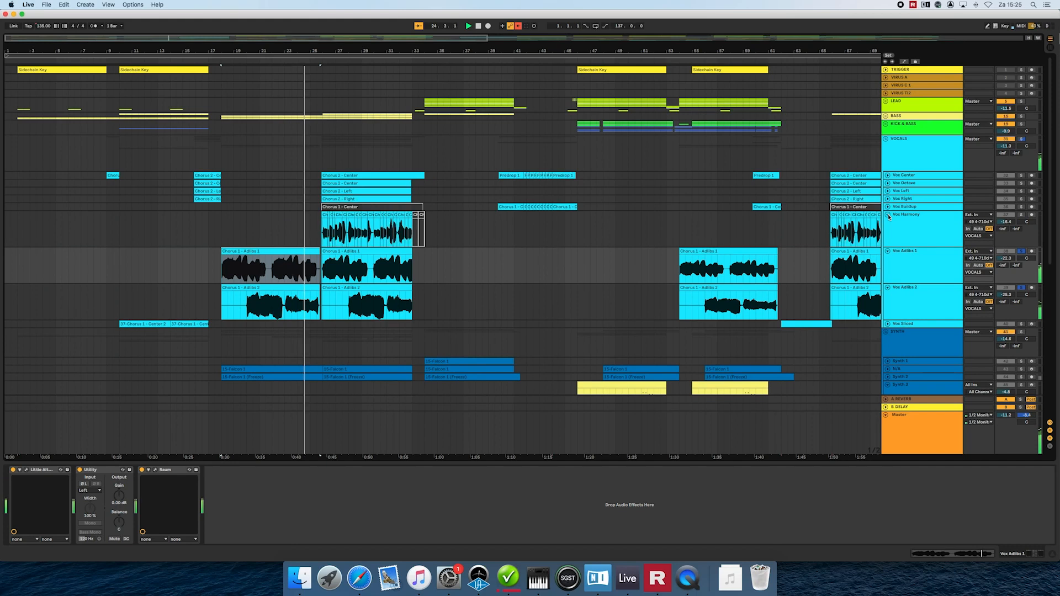
- Inspect the waveform of the first Chorus 1 - Adlibs 1 clip, stop playback and hide the clip view
{"action": "double_click", "coordinate": [287, 253]}
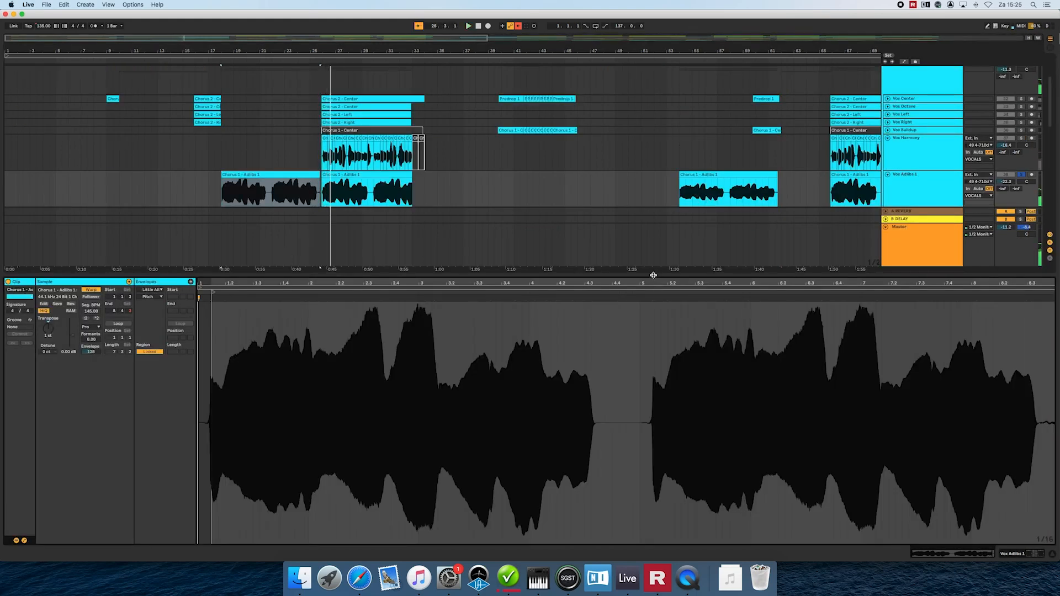
{"action": "key", "text": "space"}
{"action": "key", "text": "super+alt+l"}
{"action": "left_click_drag", "start_coordinate": [861, 285], "coordinate": [861, 353]}
{"action": "left_click_drag", "start_coordinate": [844, 284], "coordinate": [849, 215]}
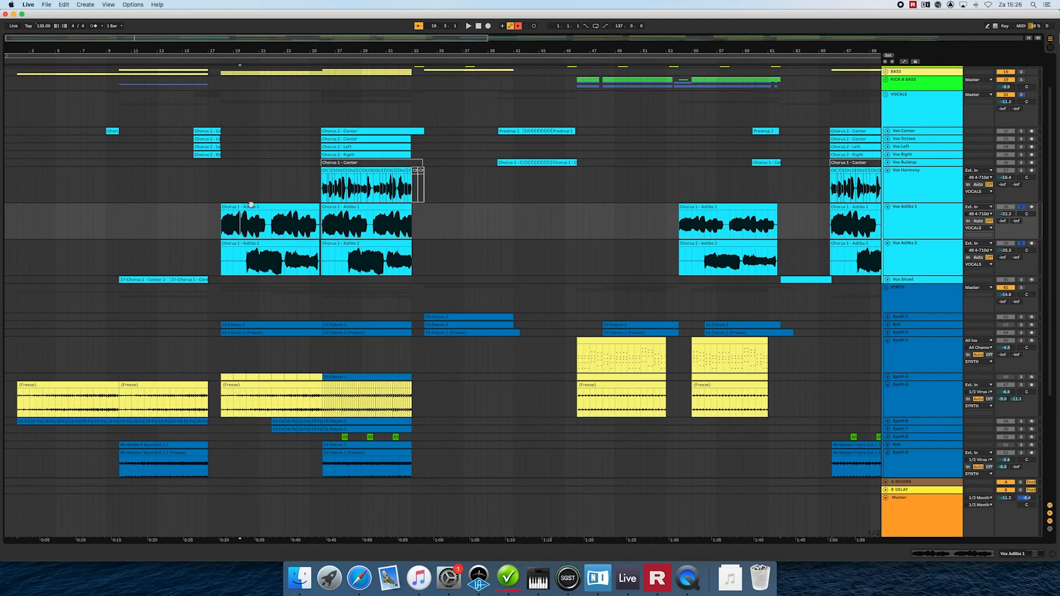
{"action": "left_click", "coordinate": [250, 205]}
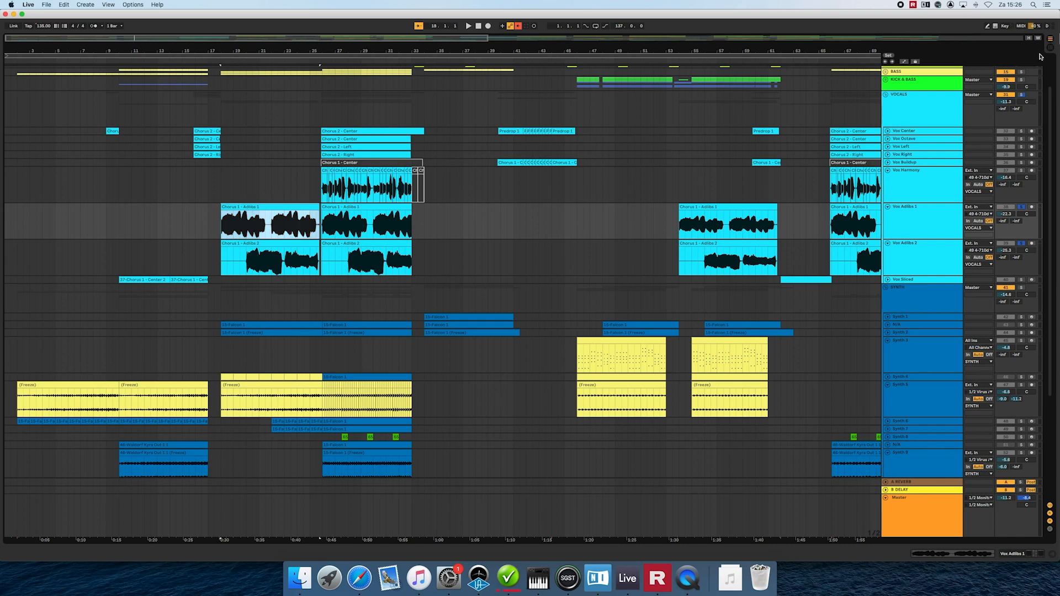
- Solo the whole VOCALS group and view the device chain of Vox Center
{"action": "left_click", "coordinate": [1021, 95]}
{"action": "left_click", "coordinate": [935, 111]}
{"action": "double_click", "coordinate": [928, 131]}
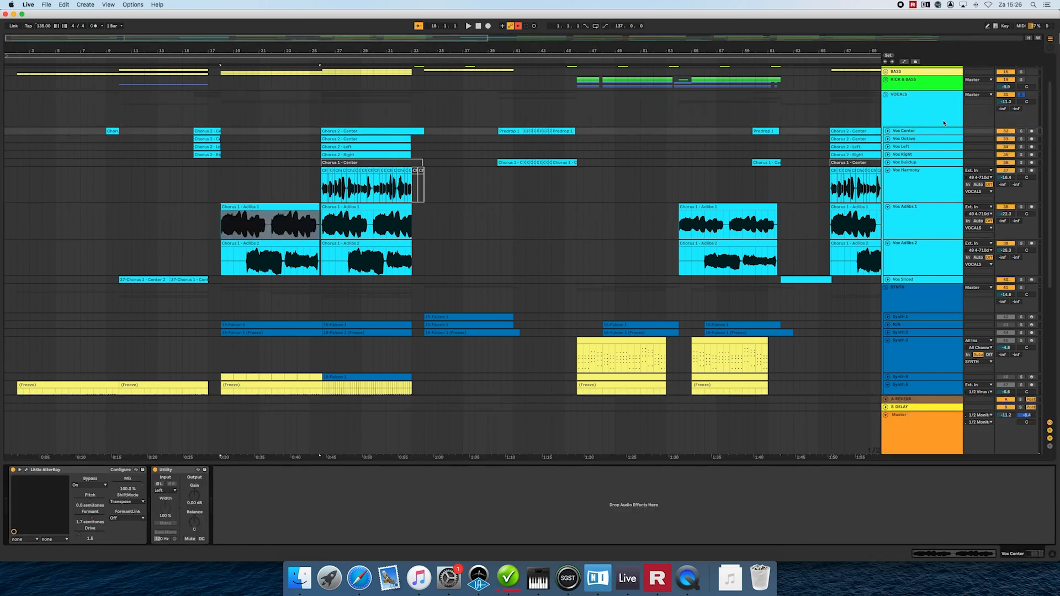
{"action": "left_click", "coordinate": [909, 132]}
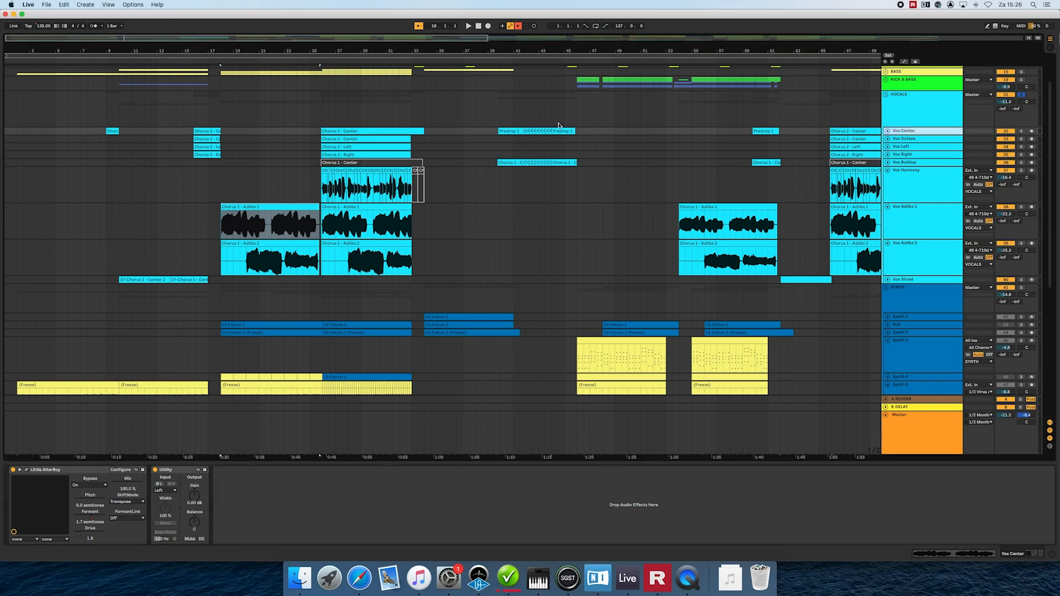
- Solo Vox Octave, inspect its Chorus 2 - Center clip at bar 26 and play it alone and with Vox Center
{"action": "left_click", "coordinate": [927, 139]}
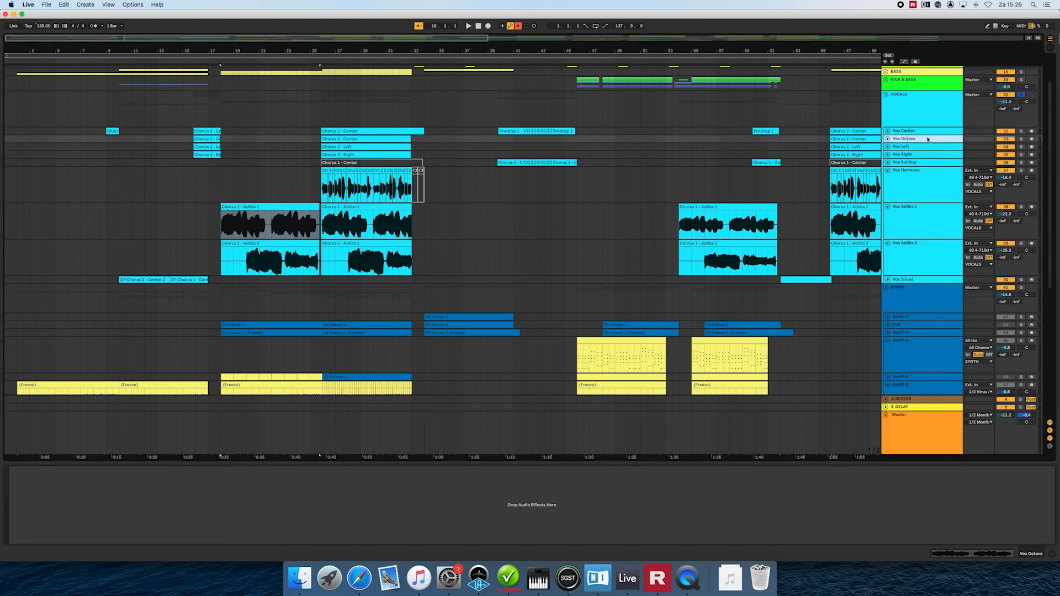
{"action": "left_click", "coordinate": [1021, 139]}
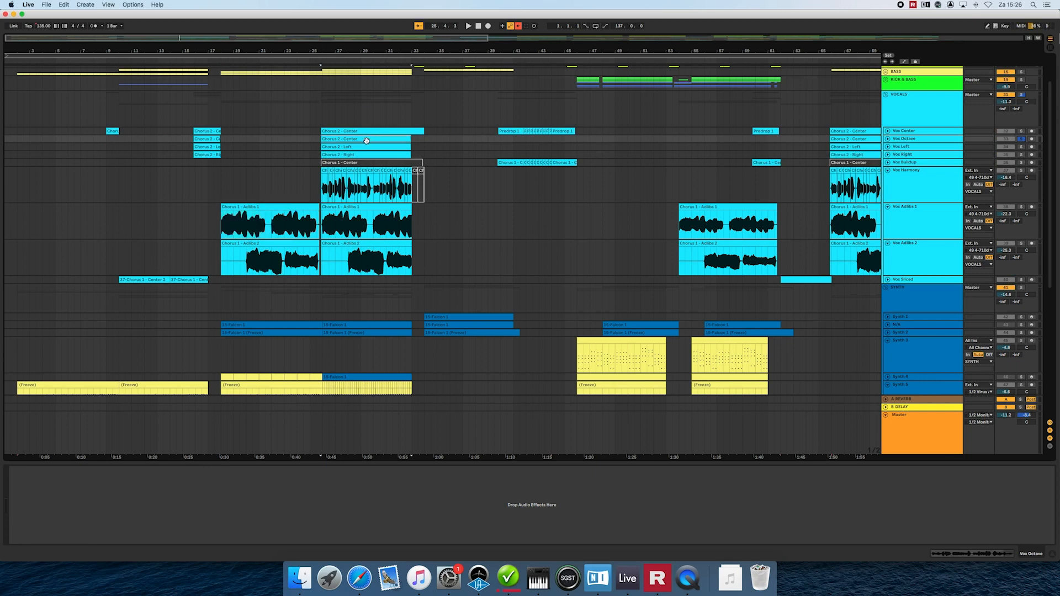
{"action": "double_click", "coordinate": [366, 139]}
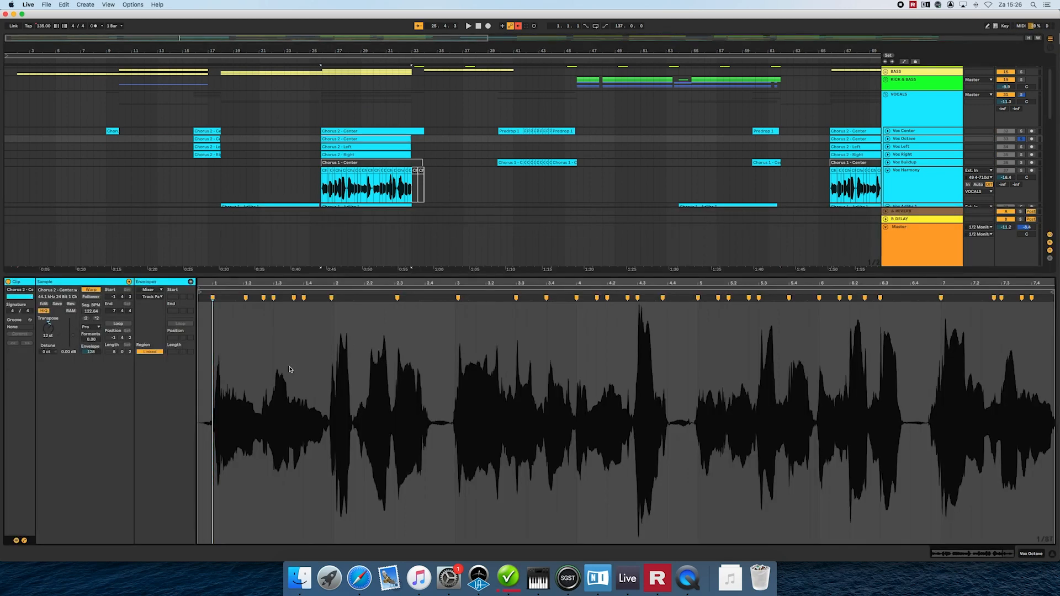
{"action": "key", "text": "space"}
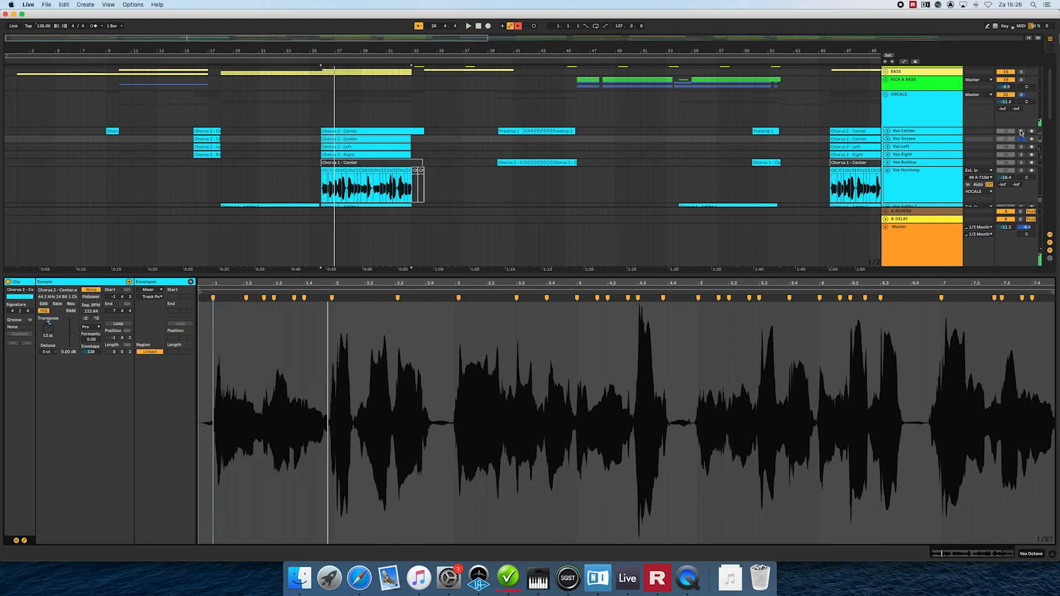
{"action": "key", "text": "space"}
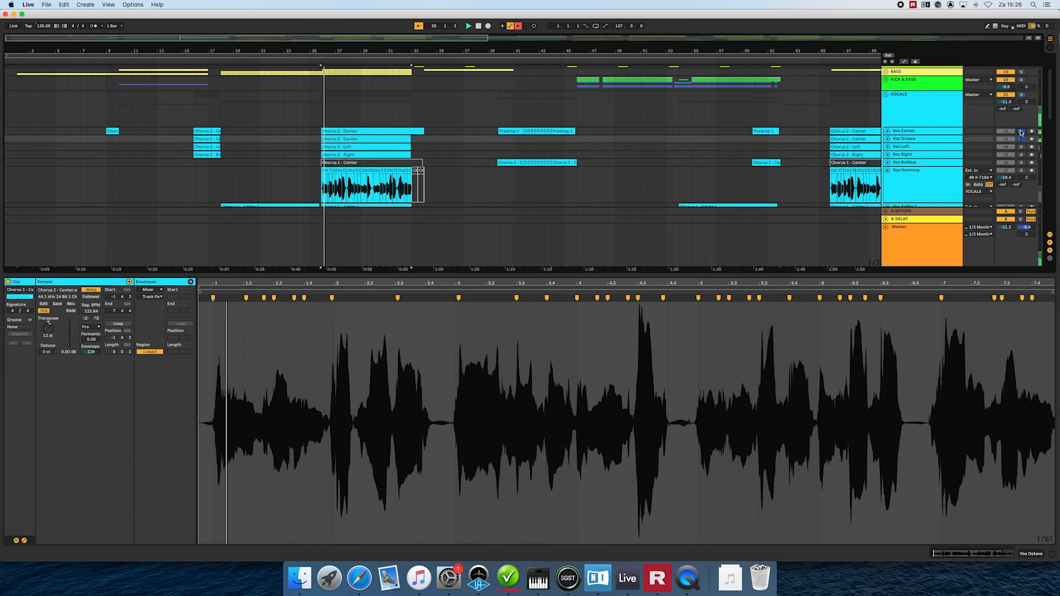
- Solo Vox Left, play it from bar 26 and view its device chain
{"action": "left_click", "coordinate": [901, 147]}
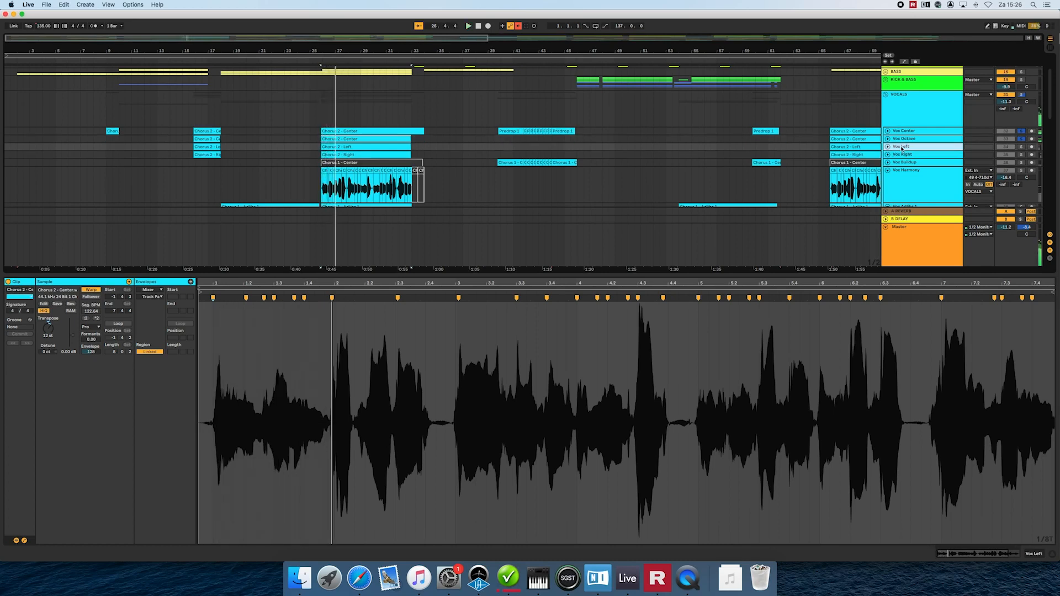
{"action": "key", "text": "space"}
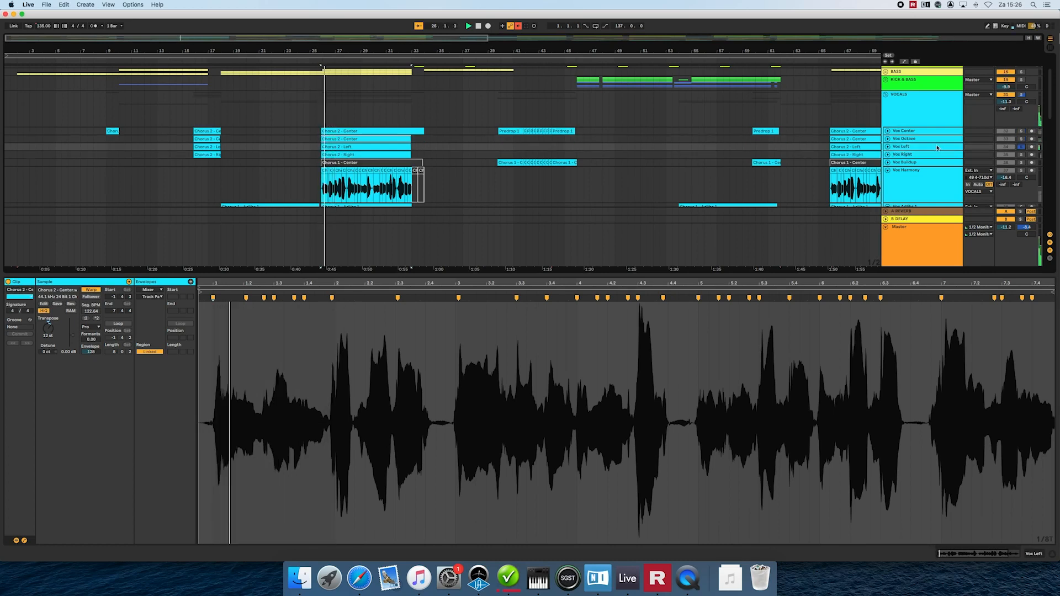
{"action": "double_click", "coordinate": [938, 147]}
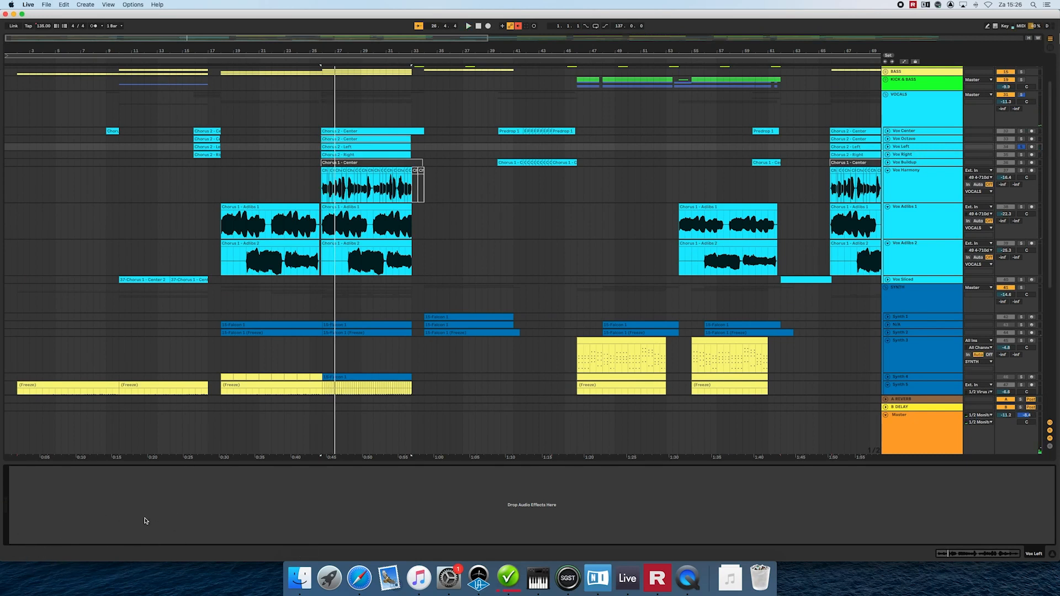
- Solo Vox Right and play it from bar 26, then solo Vox Buildup and view its device chain
{"action": "left_click", "coordinate": [1021, 155]}
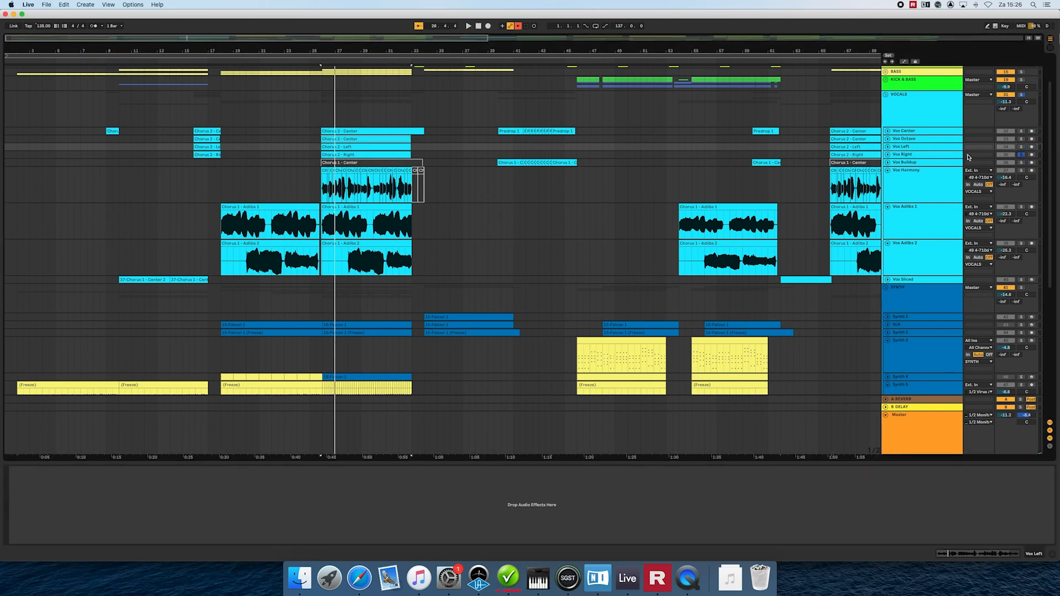
{"action": "left_click", "coordinate": [923, 157]}
{"action": "key", "text": "space"}
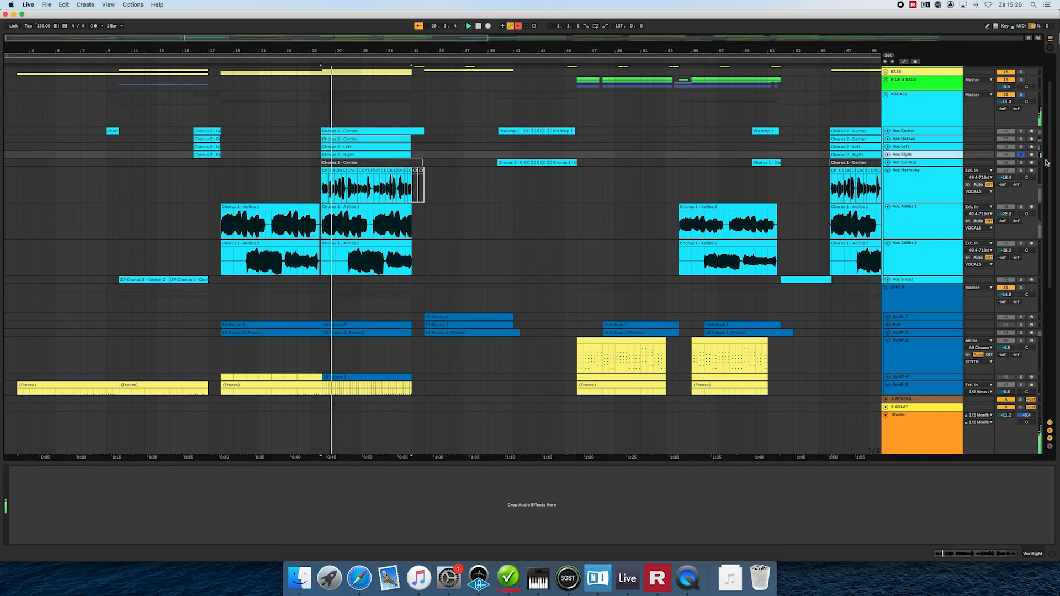
{"action": "left_click", "coordinate": [938, 163]}
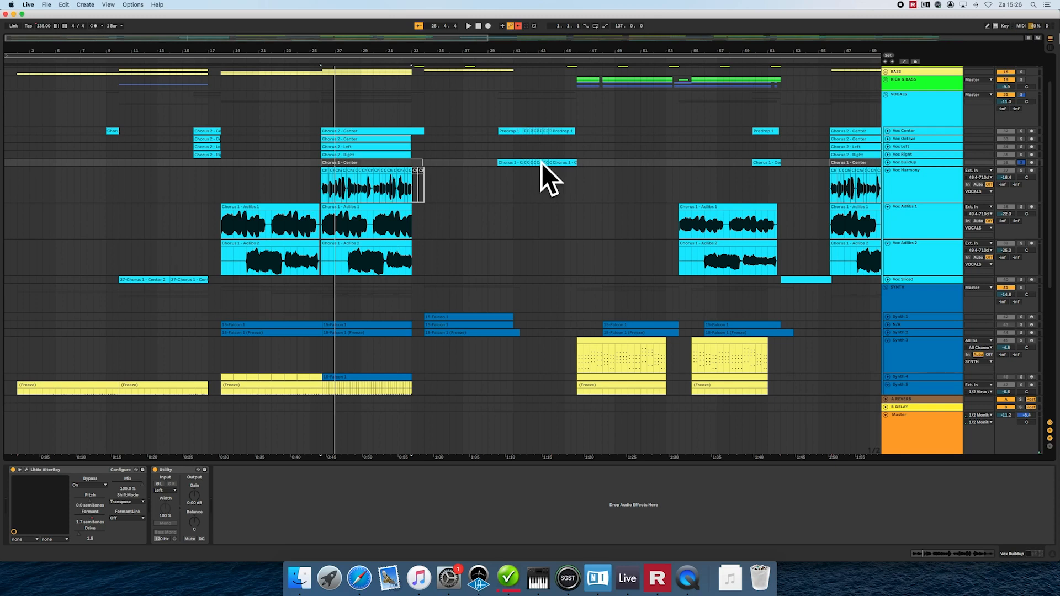
- Solo Vox Harmony and play its chopped chorus clips from bar 26 with its device chain in view
{"action": "left_click", "coordinate": [353, 170]}
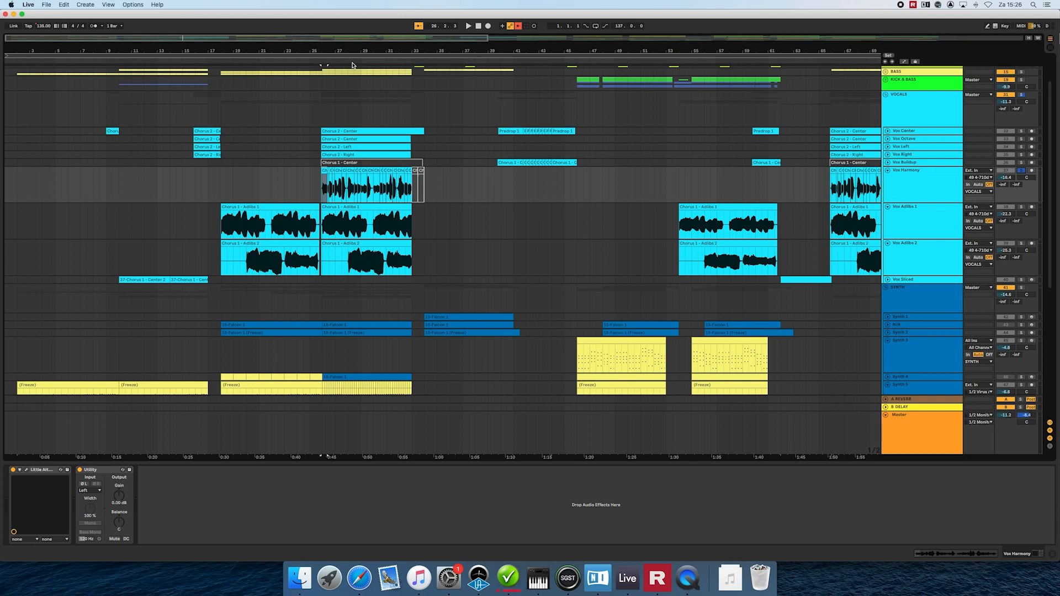
{"action": "left_click_drag", "start_coordinate": [356, 51], "coordinate": [356, 91]}
{"action": "key", "text": "space"}
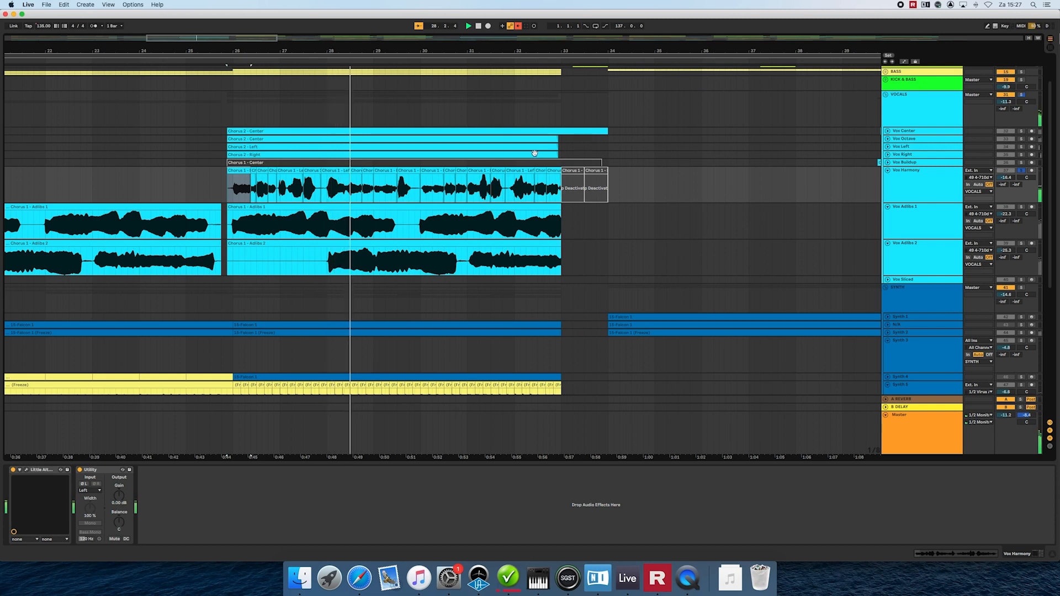
{"action": "left_click", "coordinate": [908, 180]}
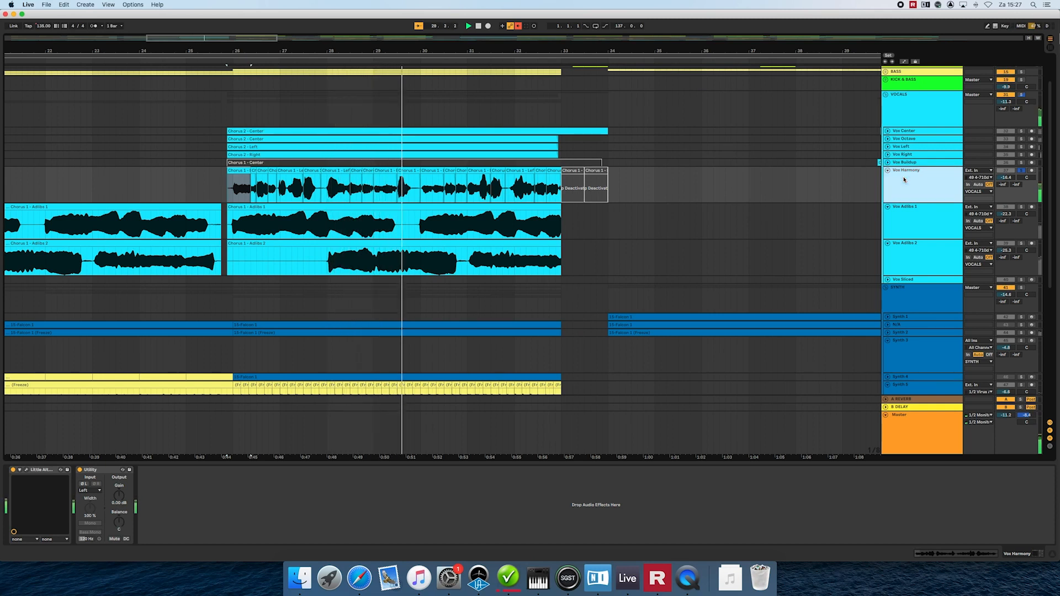
- Solo Vox Adlibs 1 and Vox Adlibs 2 together and play them from bar 26
{"action": "left_click", "coordinate": [1022, 207]}
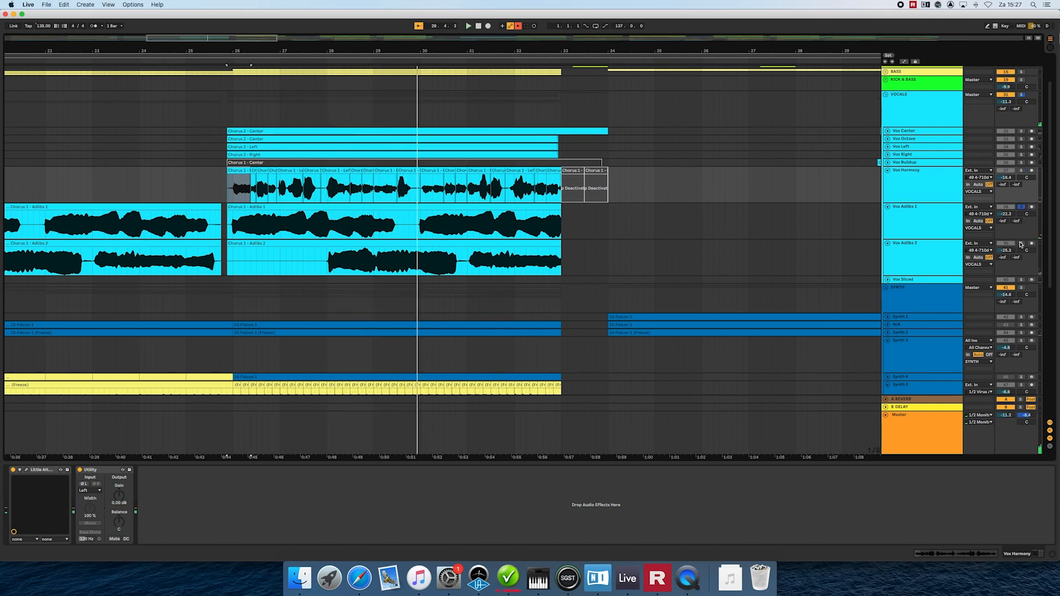
{"action": "key", "text": "space"}
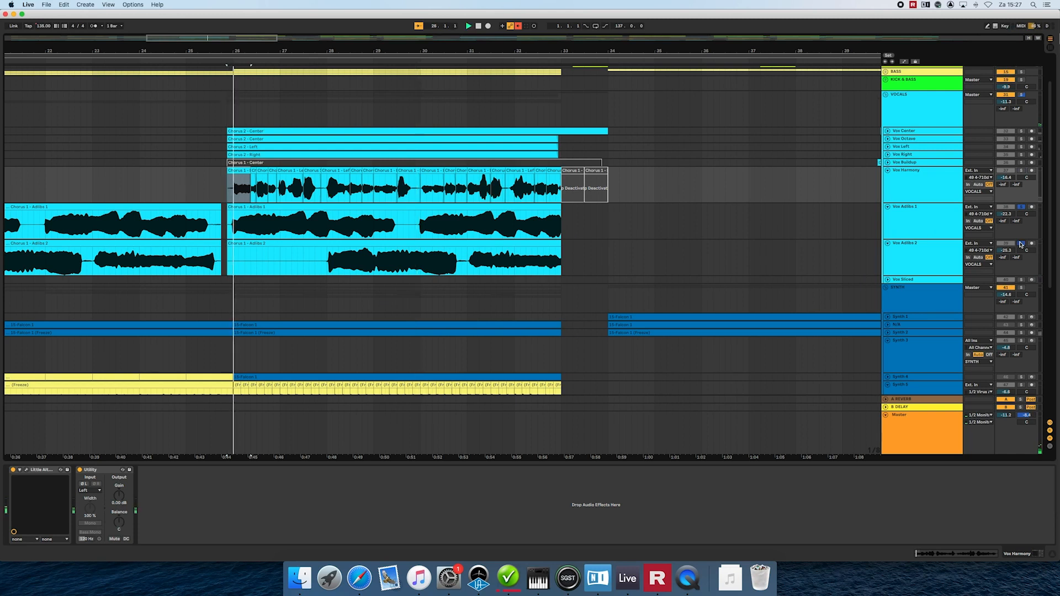
- Solo the whole VOCALS group, play it, and switch off its EQ Eight, Raum, Echo, Panzer and OTT devices
{"action": "left_click", "coordinate": [1020, 95]}
{"action": "left_click", "coordinate": [923, 109]}
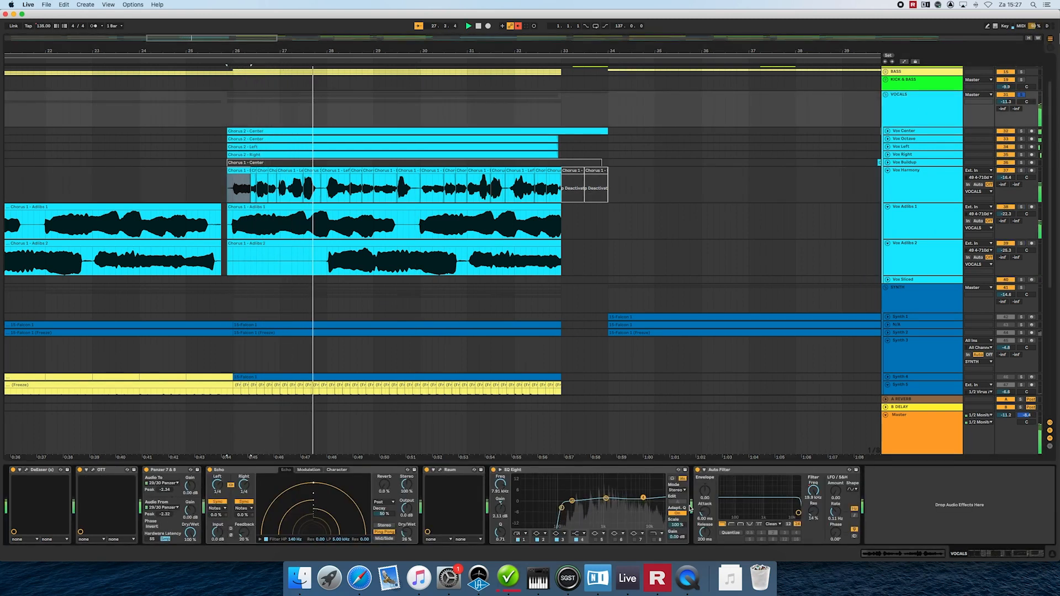
{"action": "left_click", "coordinate": [493, 469]}
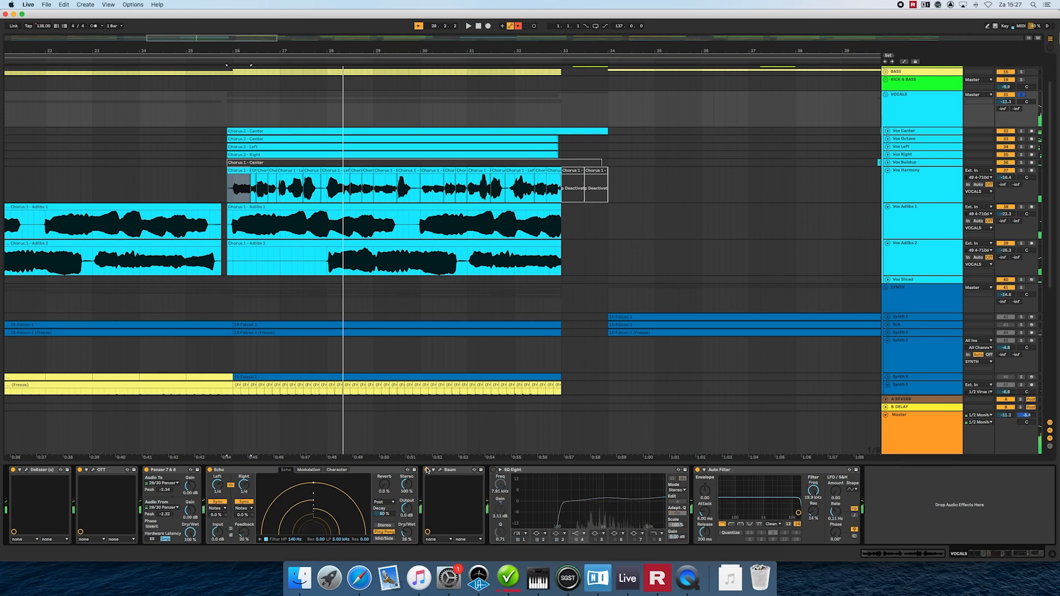
{"action": "left_click", "coordinate": [210, 469]}
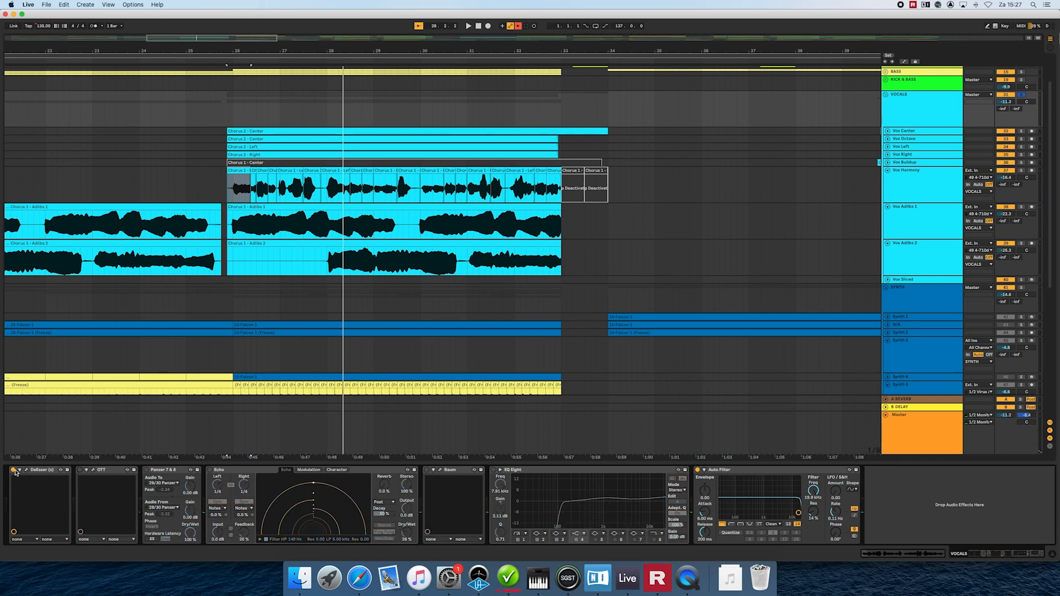
- Examine the Little AlterBoy settings on Vox Center and Vox Harmony, and close the plug-in window
{"action": "left_click", "coordinate": [245, 148]}
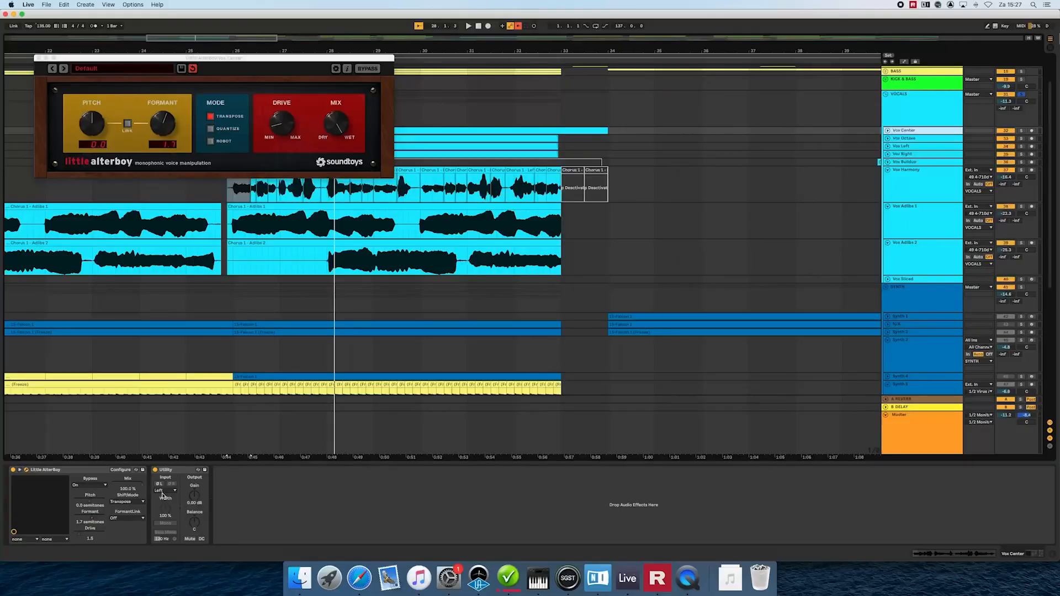
{"action": "left_click", "coordinate": [266, 301]}
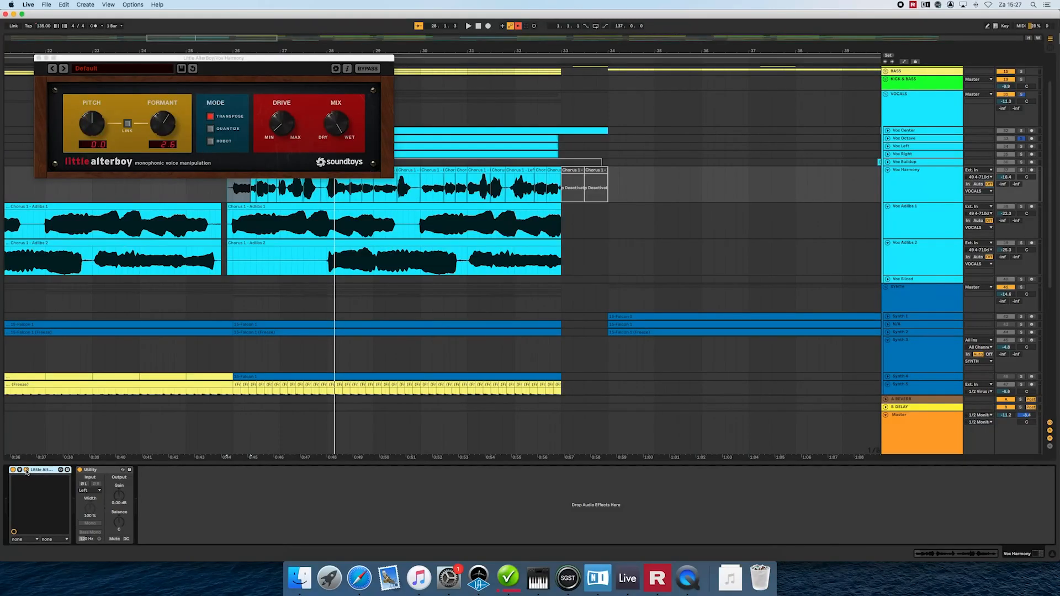
{"action": "left_click", "coordinate": [26, 470]}
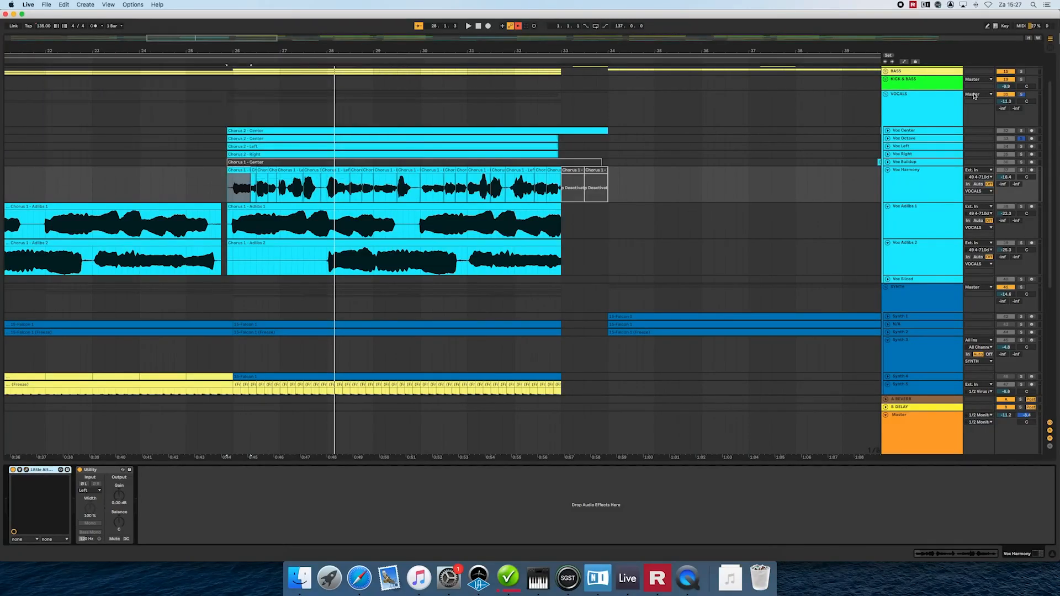
- View the Little AlterBoy and Raum plug-in windows on Vox Adlibs 1, close them and select Vox Adlibs 2
{"action": "left_click", "coordinate": [925, 216]}
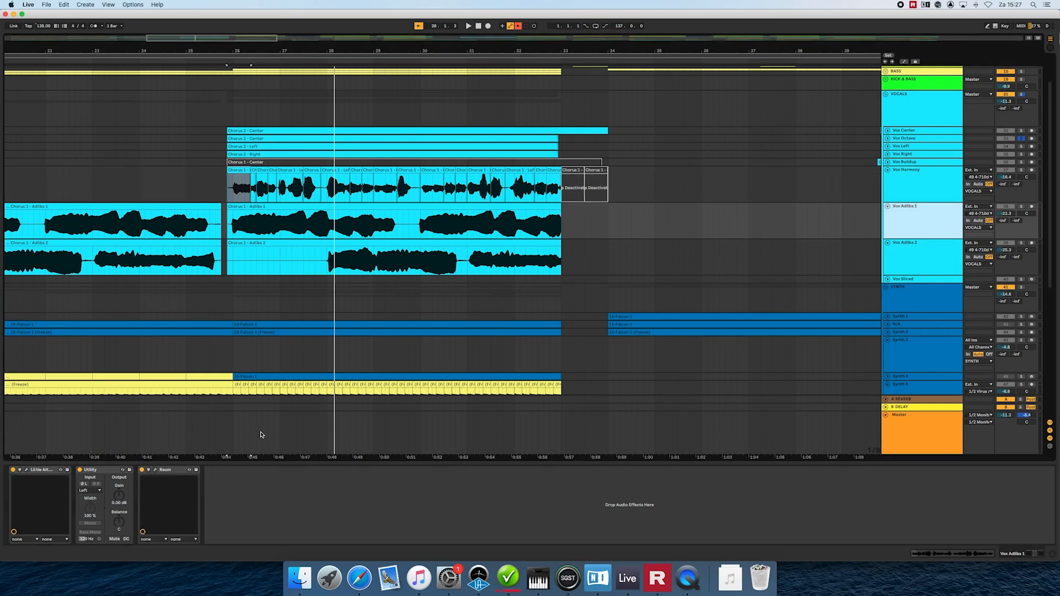
{"action": "left_click", "coordinate": [26, 471]}
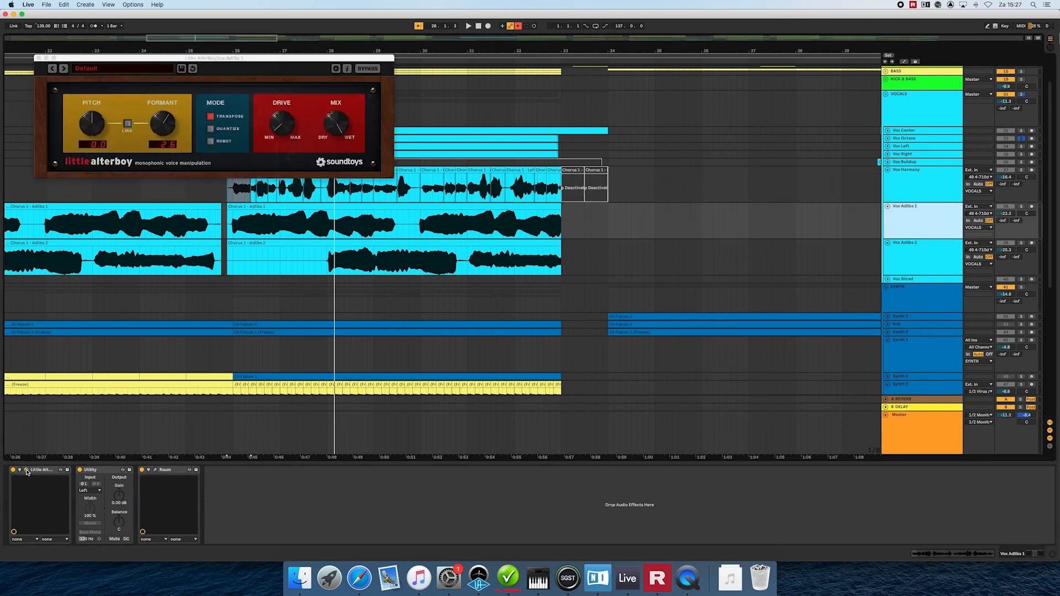
{"action": "left_click", "coordinate": [26, 471]}
{"action": "left_click", "coordinate": [157, 470]}
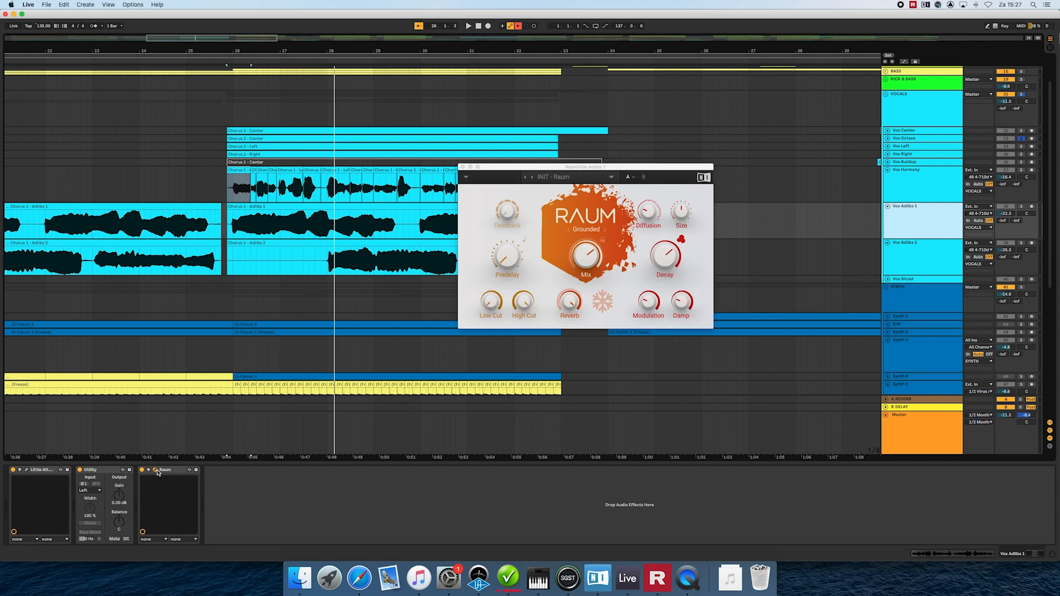
{"action": "left_click", "coordinate": [156, 470]}
{"action": "left_click", "coordinate": [908, 266]}
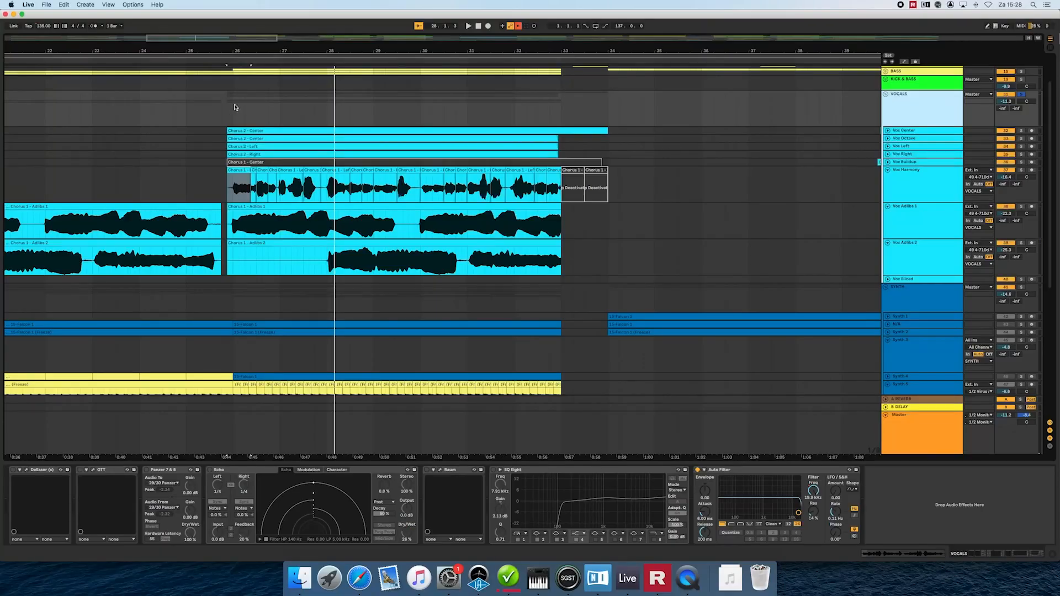
- Play the VOCALS group from bar 26, switch its DeEsser back on and open the DeEsser and OTT windows
{"action": "scroll", "coordinate": [229, 111], "scroll_direction": "left", "scroll_amount": 5}
{"action": "scroll", "coordinate": [489, 163], "scroll_direction": "right", "scroll_amount": 5}
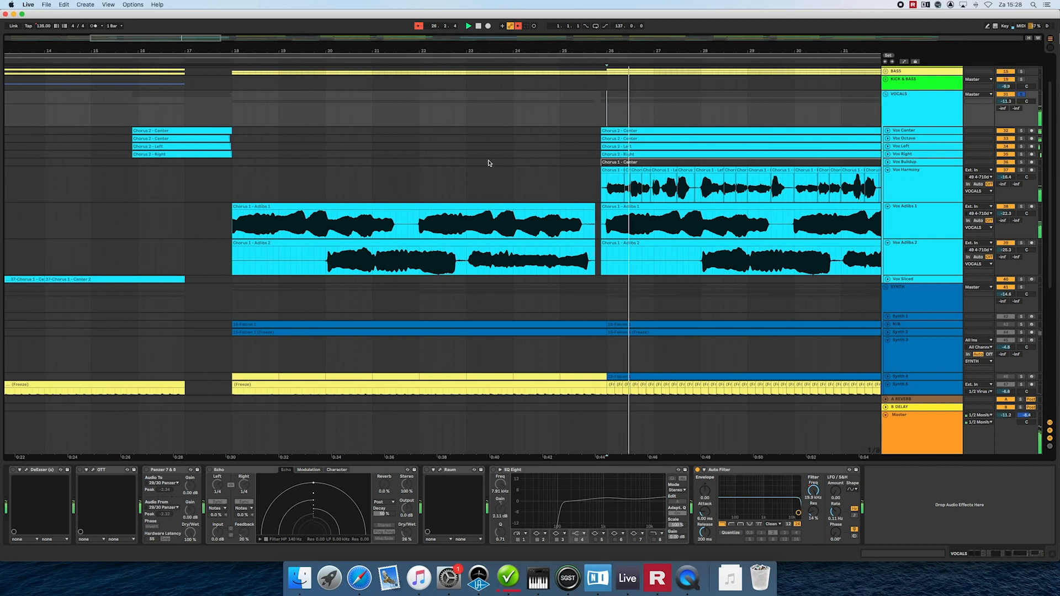
{"action": "left_click", "coordinate": [25, 470]}
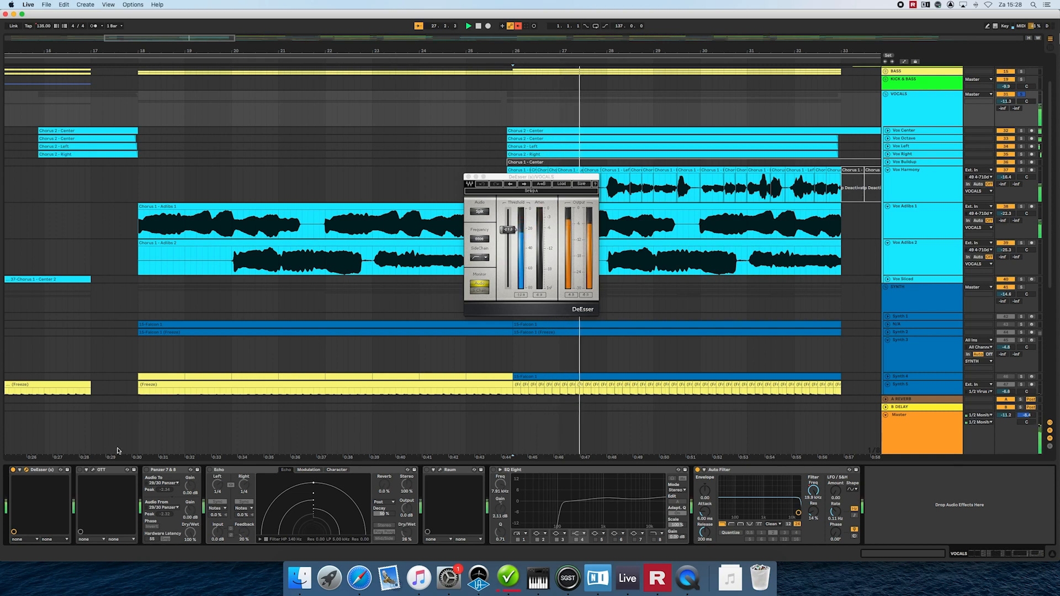
{"action": "left_click", "coordinate": [94, 471]}
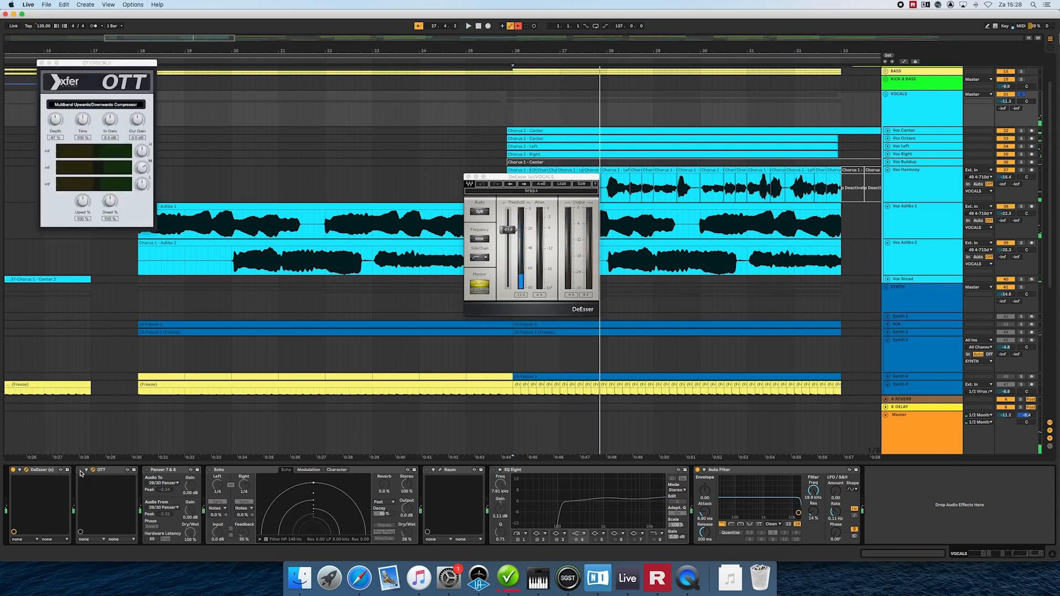
- Replay the vocals while switching OTT, Panzer, Echo, Raum and EQ Eight back on one after another, and stop playback
{"action": "key", "text": "space"}
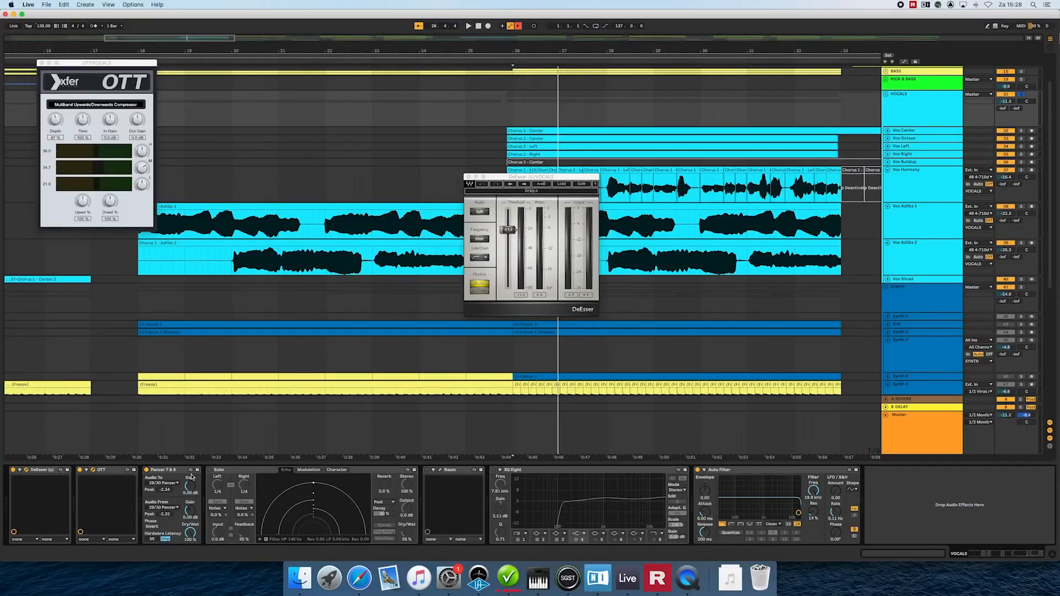
{"action": "key", "text": "space"}
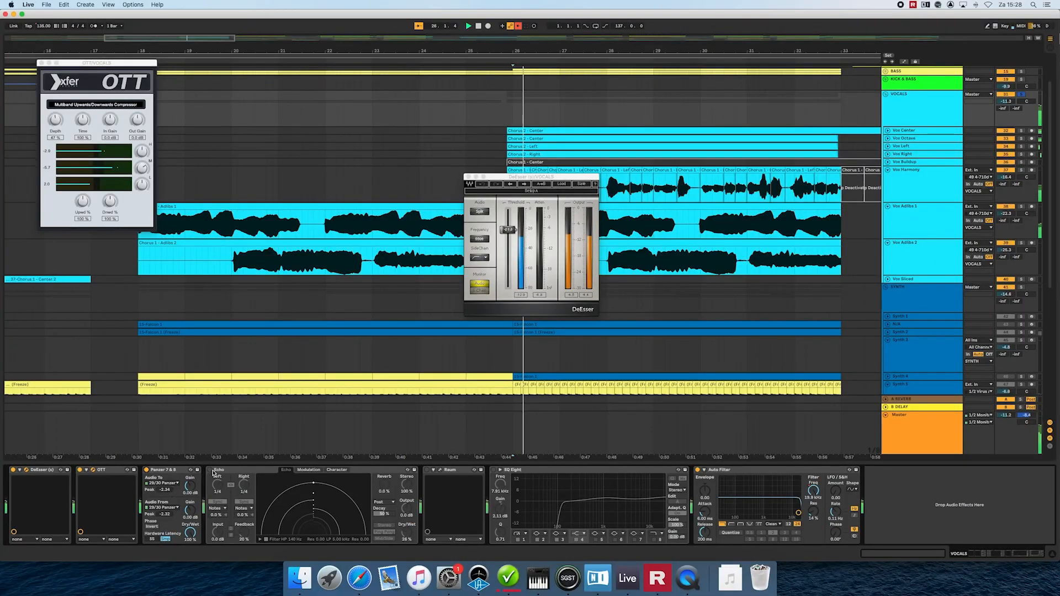
{"action": "left_click", "coordinate": [210, 470]}
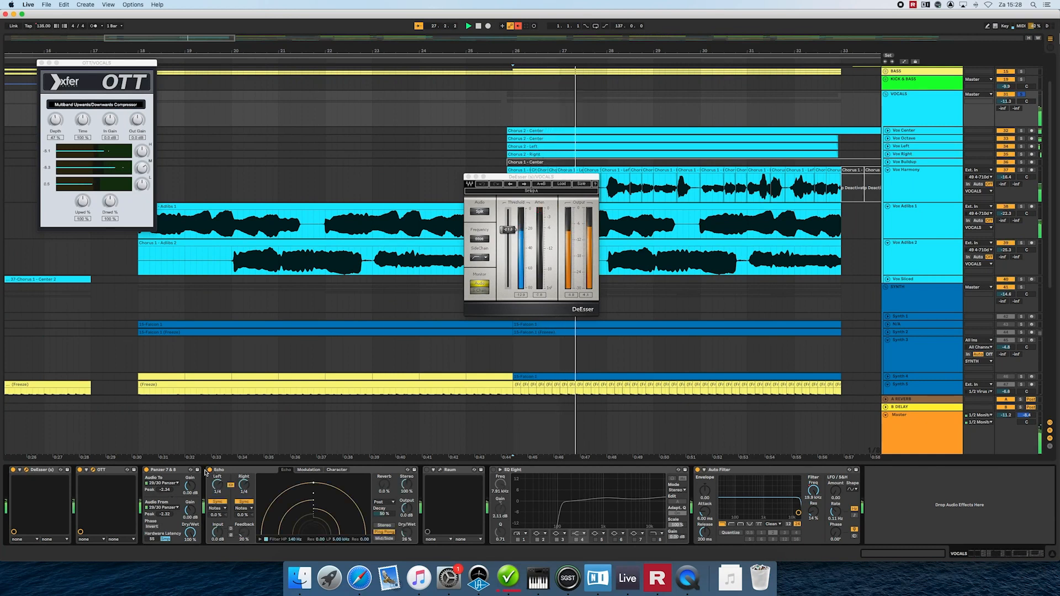
{"action": "left_click", "coordinate": [493, 470]}
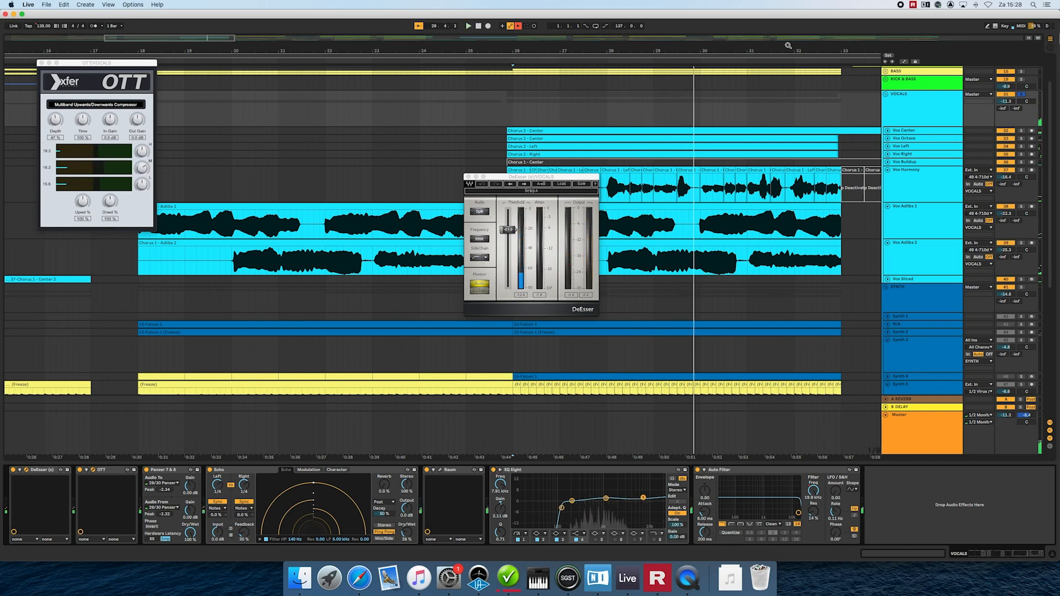
{"action": "key", "text": "space"}
- Play the Predrop vocals from bar 40, solo Vox Buildup, and return to soloing the whole VOCALS group
{"action": "left_click_drag", "start_coordinate": [787, 46], "coordinate": [788, 12]}
{"action": "left_click", "coordinate": [669, 131]}
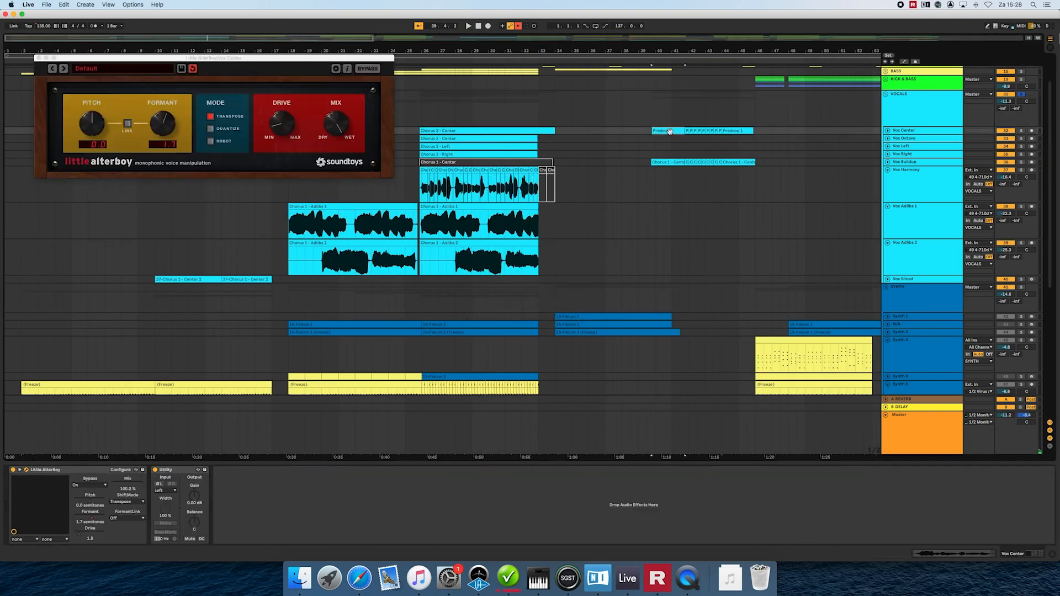
{"action": "left_click", "coordinate": [987, 163]}
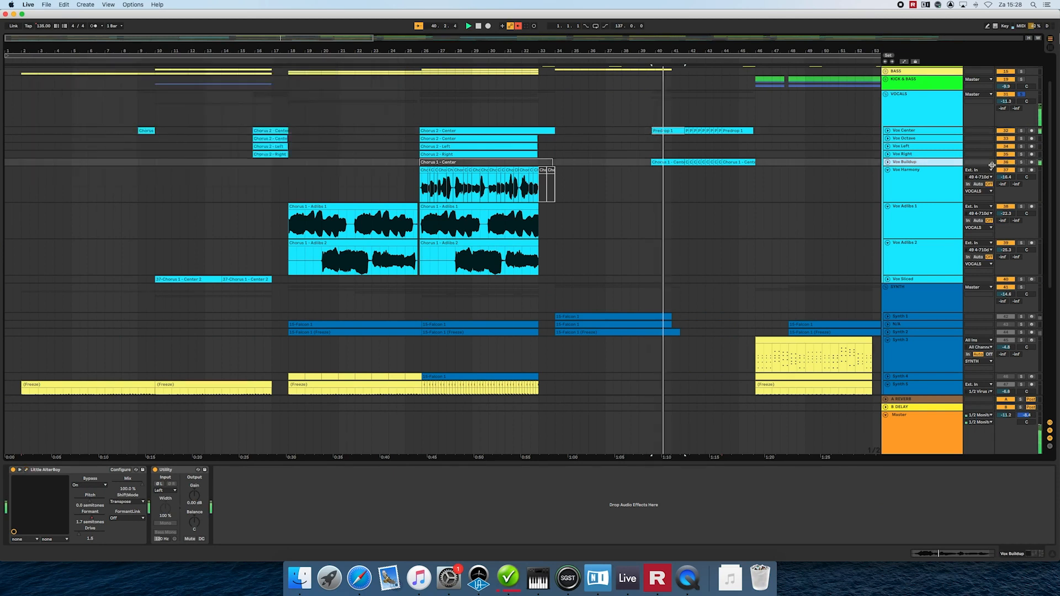
{"action": "left_click", "coordinate": [1021, 163]}
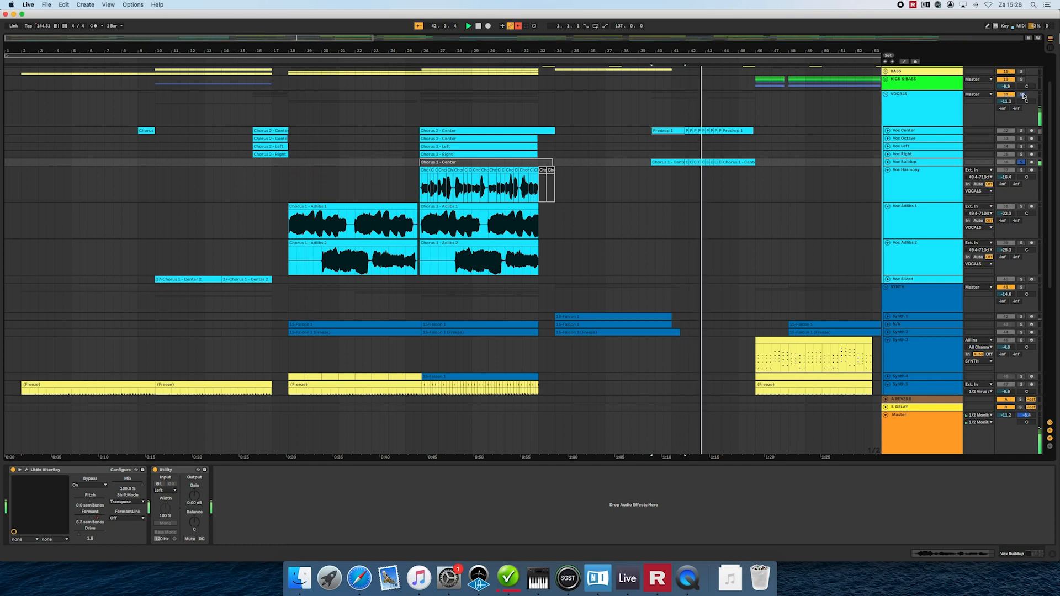
{"action": "left_click", "coordinate": [1020, 95]}
{"action": "left_click", "coordinate": [905, 131]}
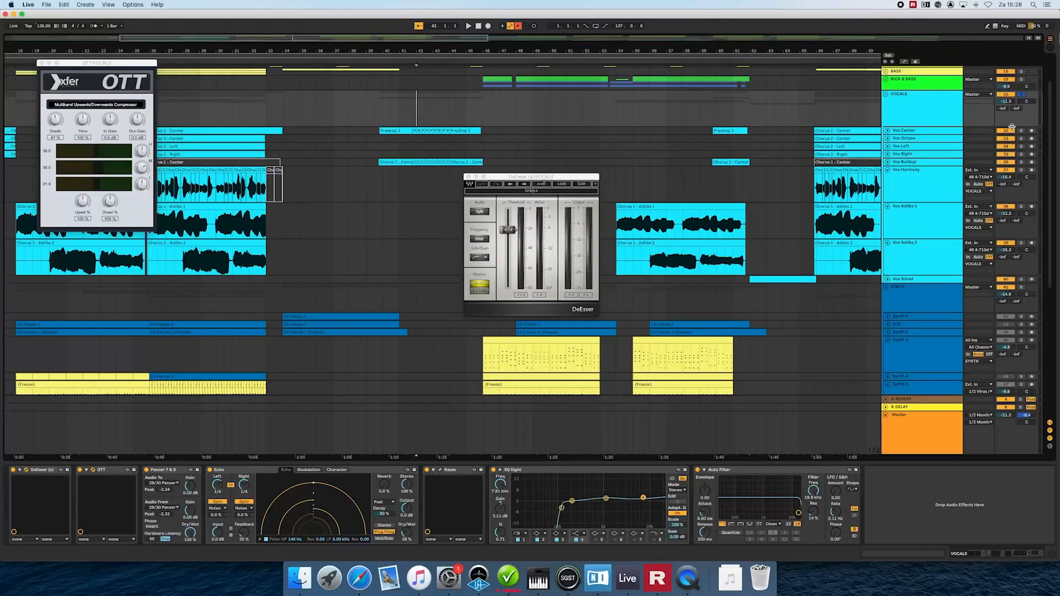
- Unfold the soloed Vox Sliced track, play its chopped chorus clips from bar 90, and briefly show the automation lanes
{"action": "left_click", "coordinate": [913, 131]}
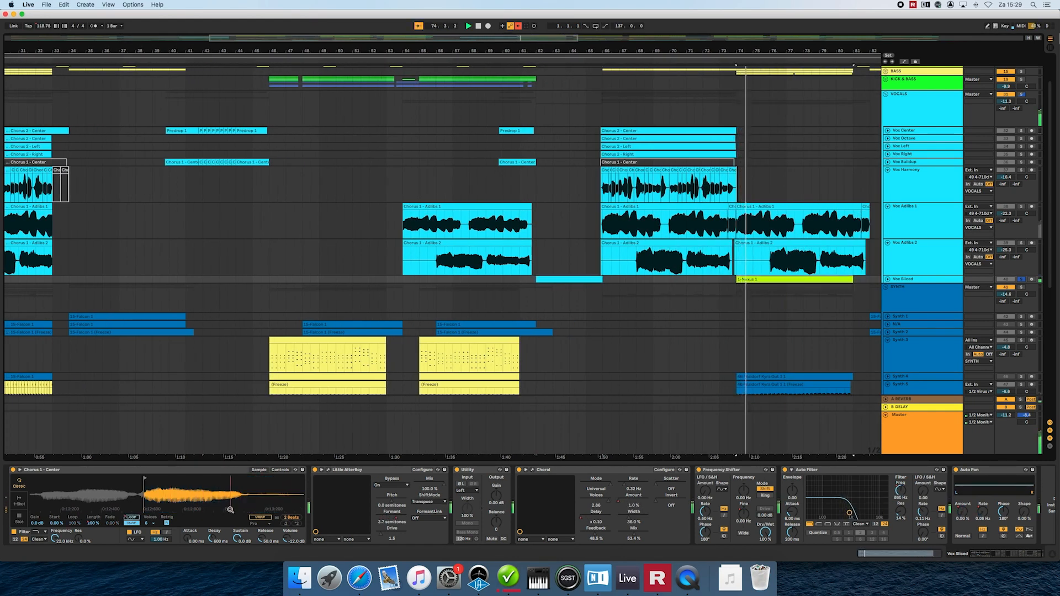
{"action": "left_click", "coordinate": [887, 279]}
{"action": "left_click", "coordinate": [705, 280]}
{"action": "key", "text": "space"}
{"action": "key", "text": "space"}
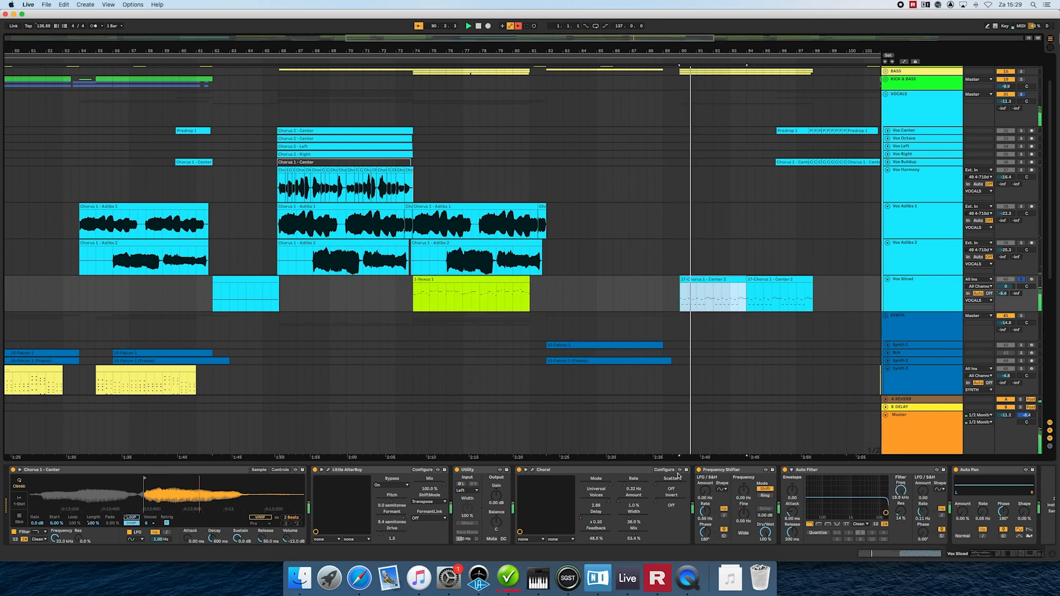
{"action": "key", "text": "a"}
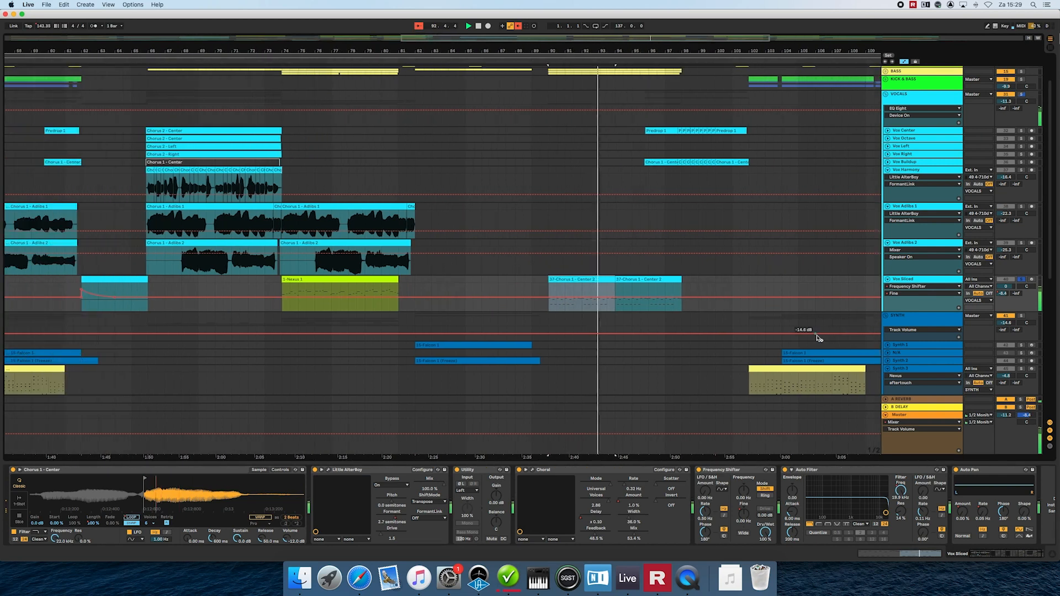
{"action": "key", "text": "a"}
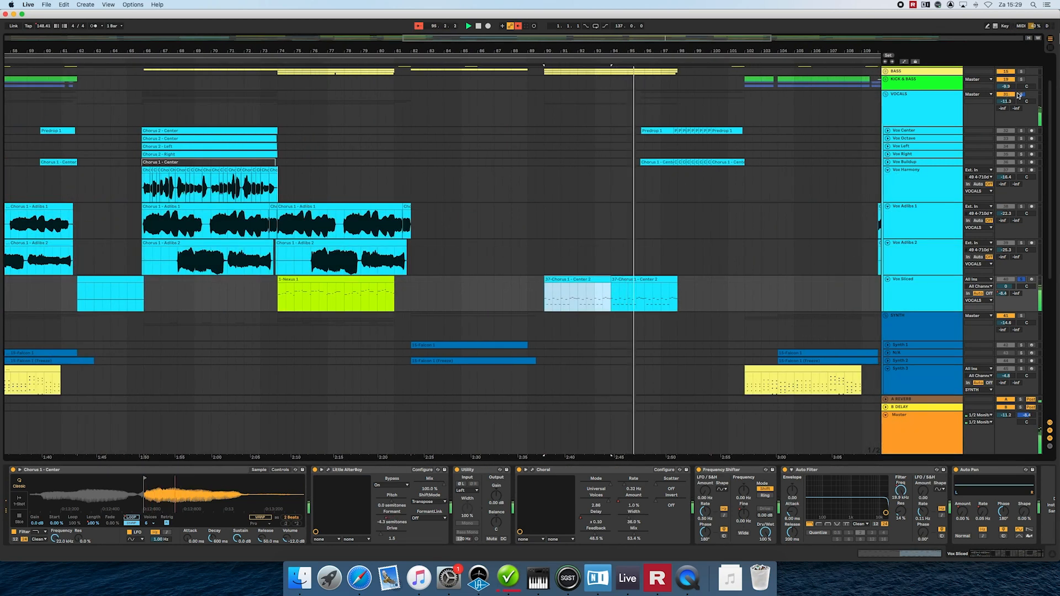
- Show the Master track's Song Tempo automation across the whole arrangement, and fold the Master track
{"action": "key", "text": "0"}
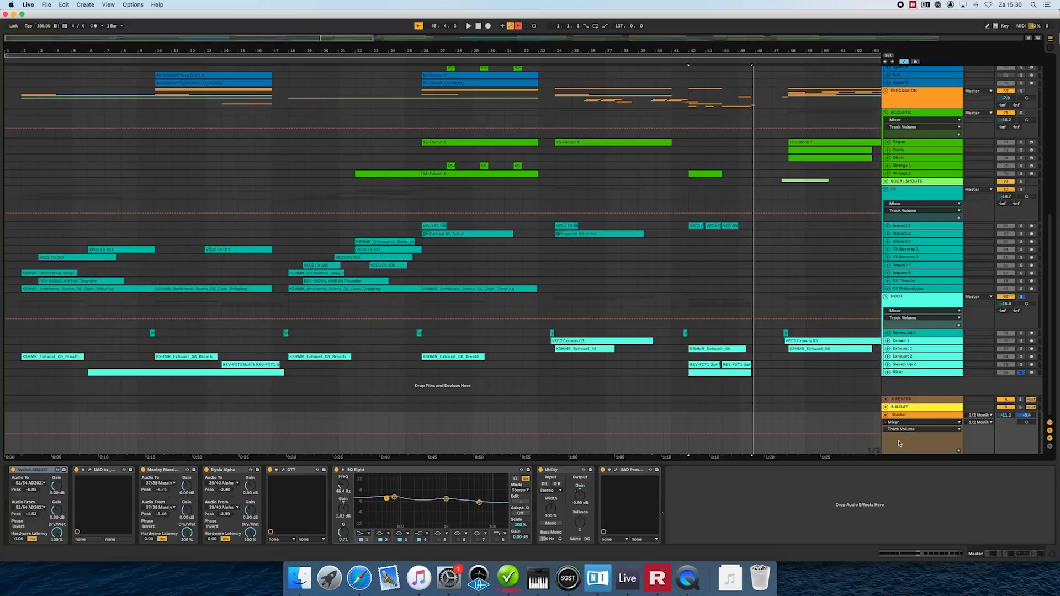
{"action": "left_click", "coordinate": [903, 429]}
{"action": "left_click", "coordinate": [901, 454]}
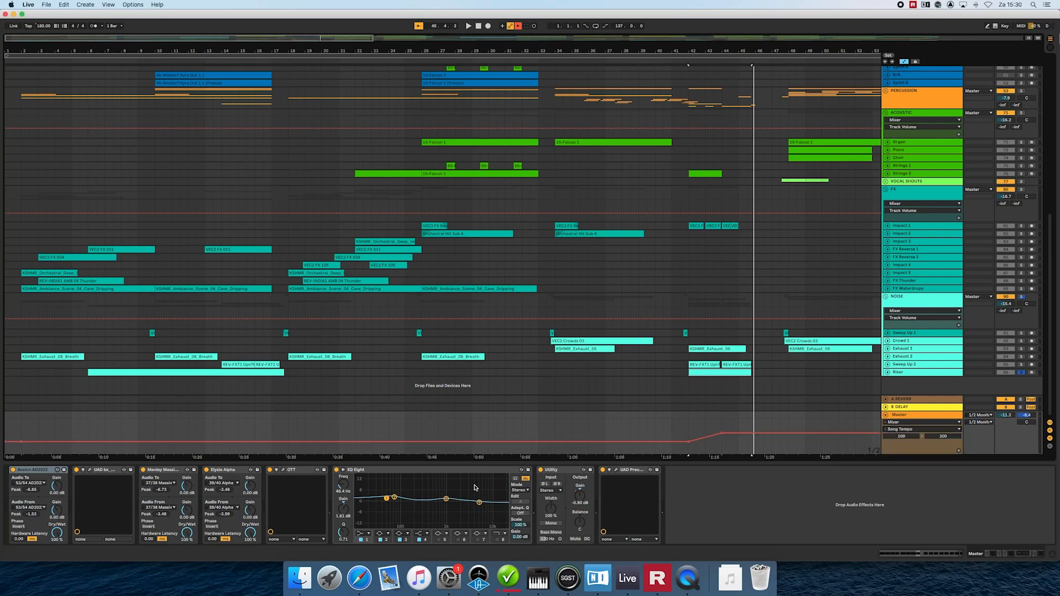
{"action": "left_click_drag", "start_coordinate": [493, 52], "coordinate": [494, 22]}
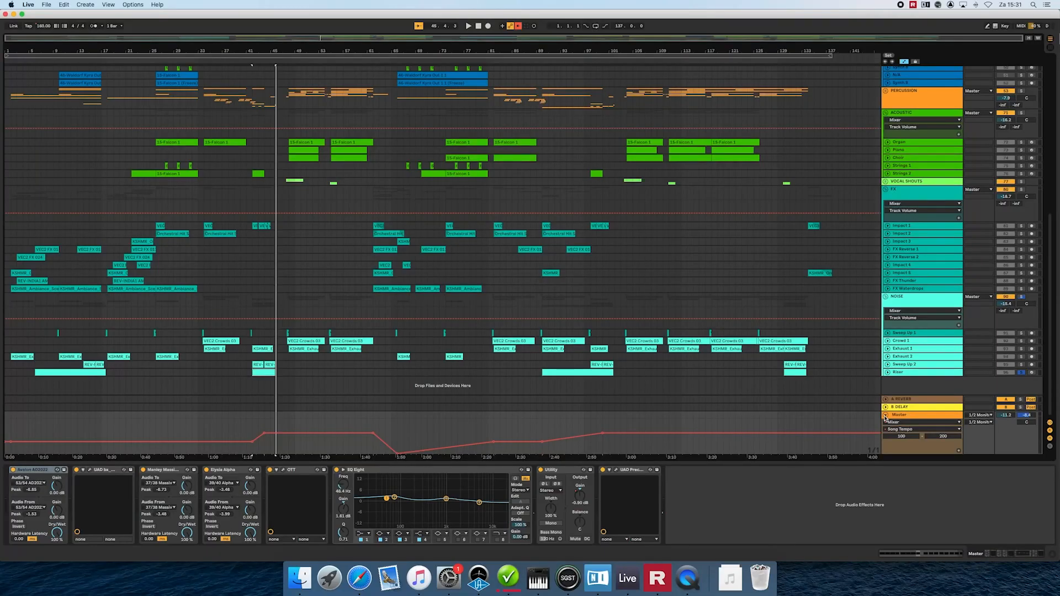
{"action": "left_click", "coordinate": [885, 415]}
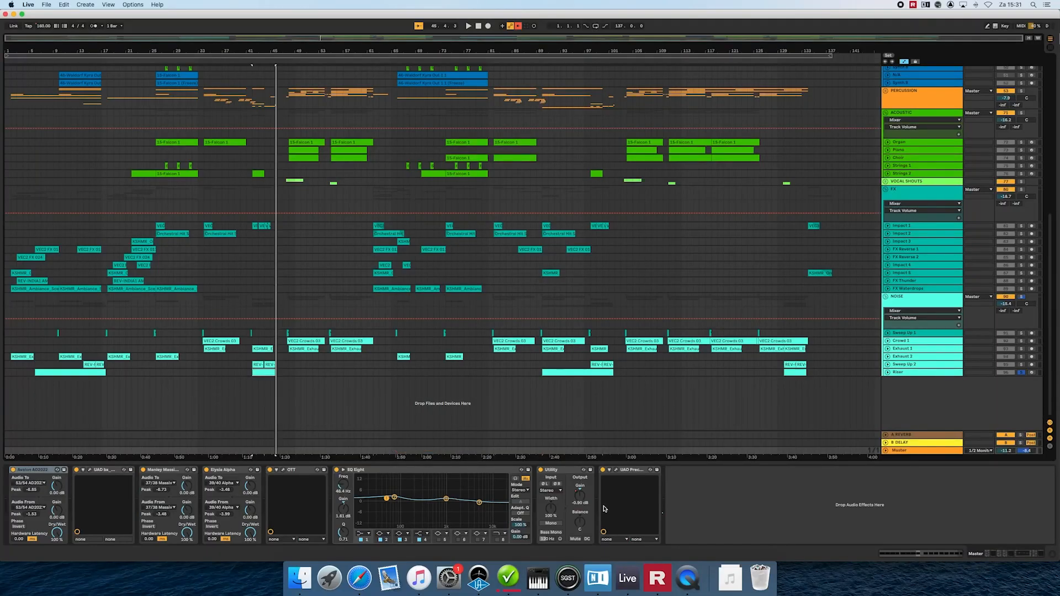